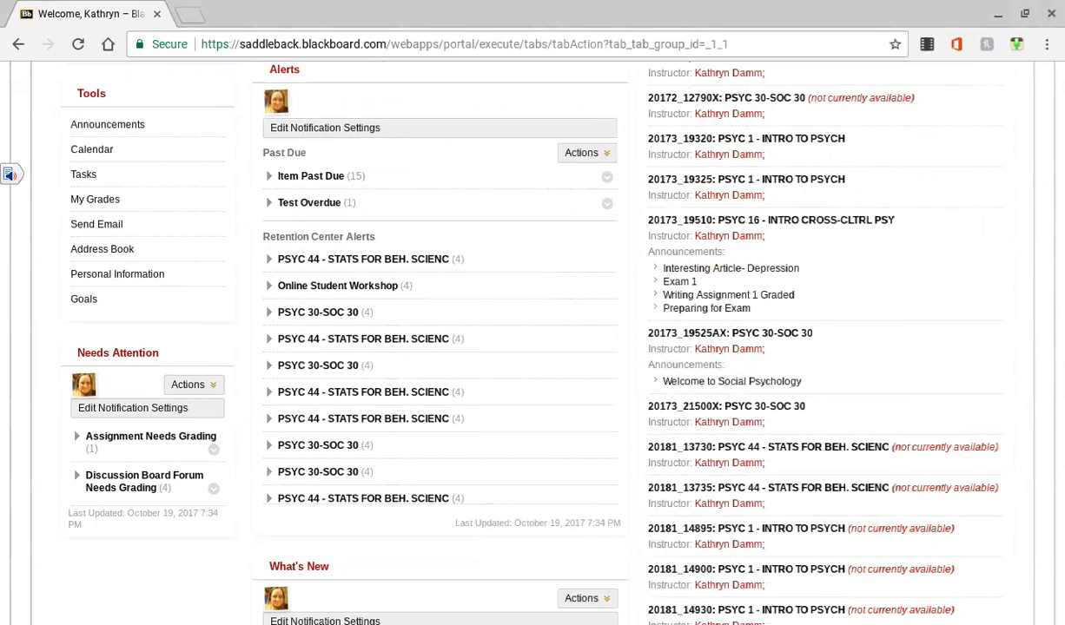
- Open the Export/Archive Course page under Packages and Utilities for course 20173_19510 (PSYC 16 - INTRO CROSS-CLTRL PSY)
left_click(770, 221)
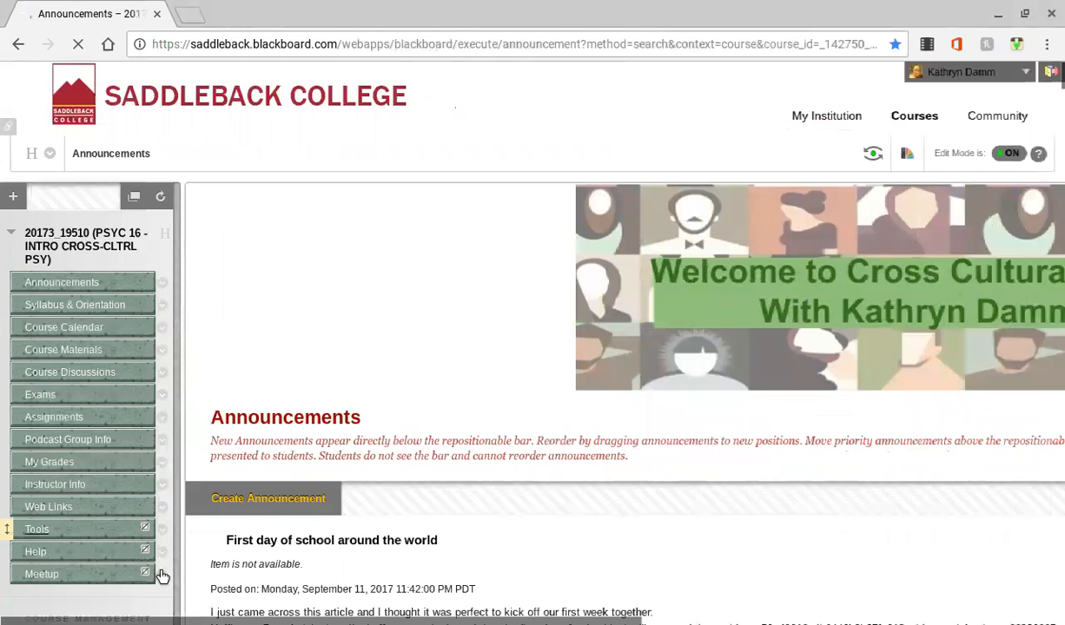
scroll(162, 573, "down", 1)
scroll(148, 539, "down", 4)
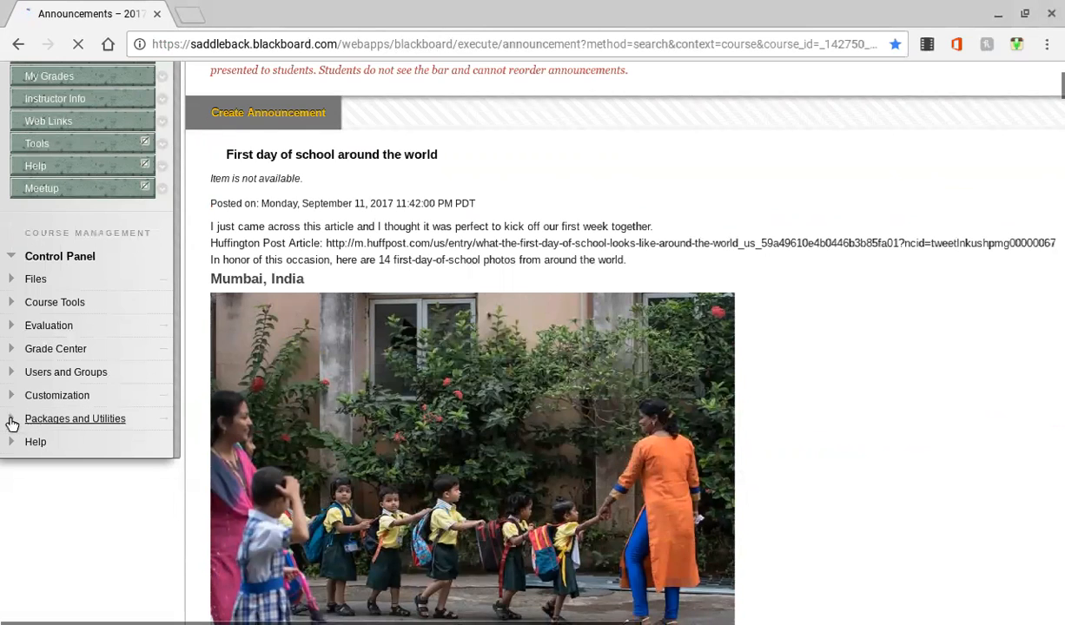
left_click(12, 419)
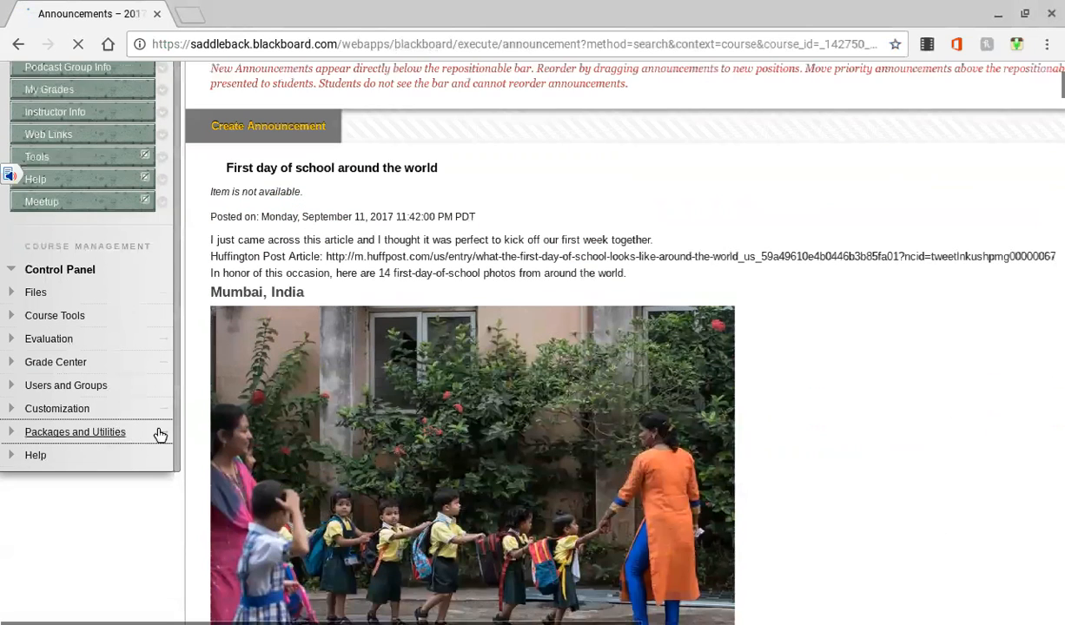
left_click(166, 441)
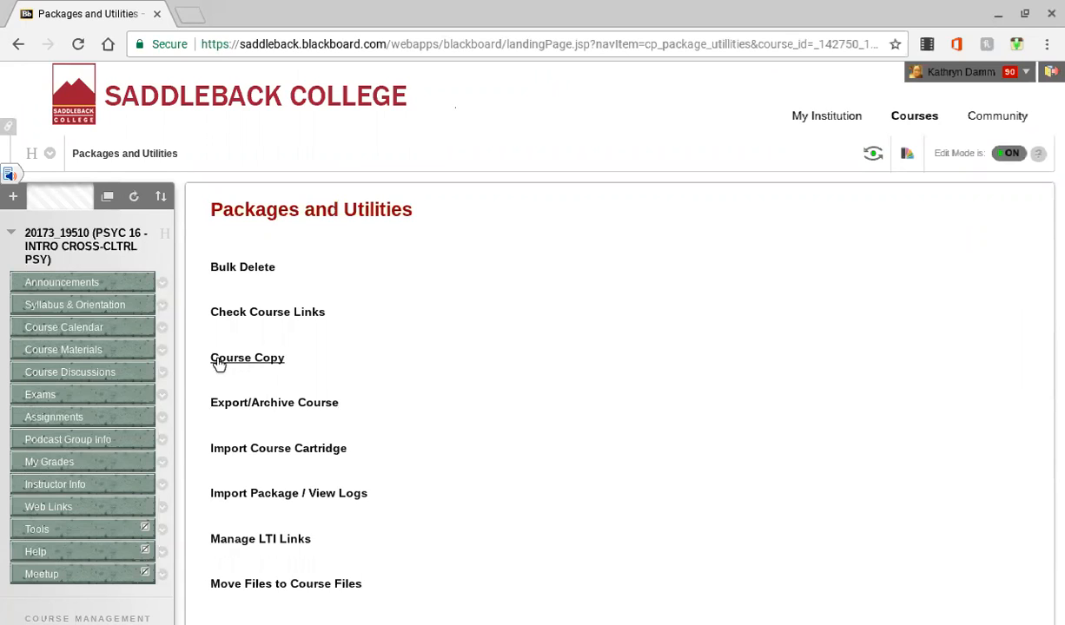
left_click(265, 404)
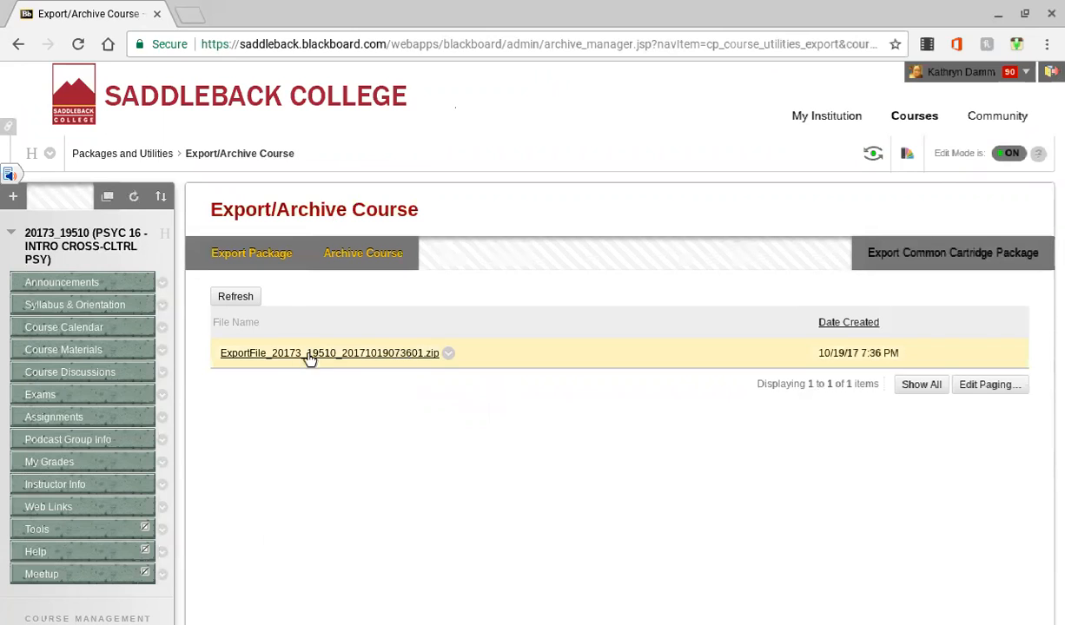
- Create an export package of the course with all course materials selected and submit it
left_click(259, 259)
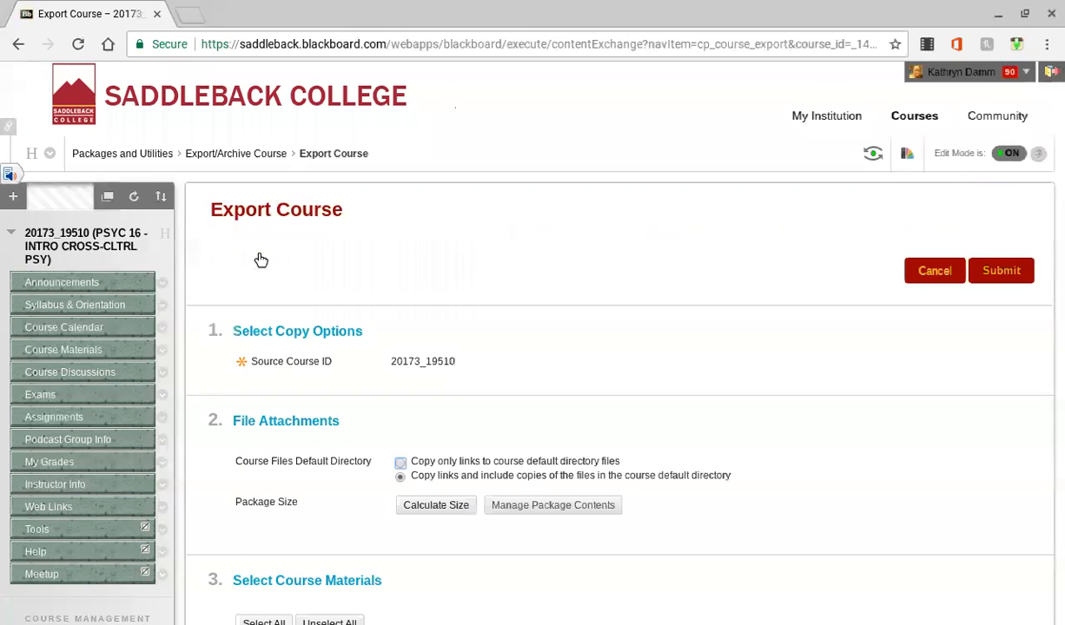
scroll(261, 259, "down", 4)
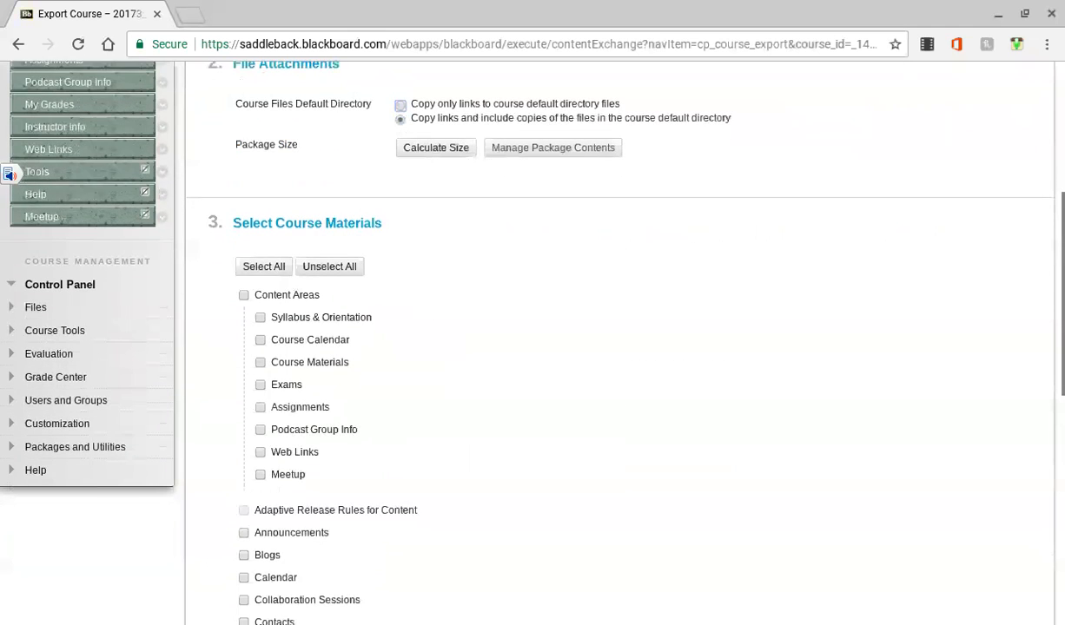
left_click(263, 268)
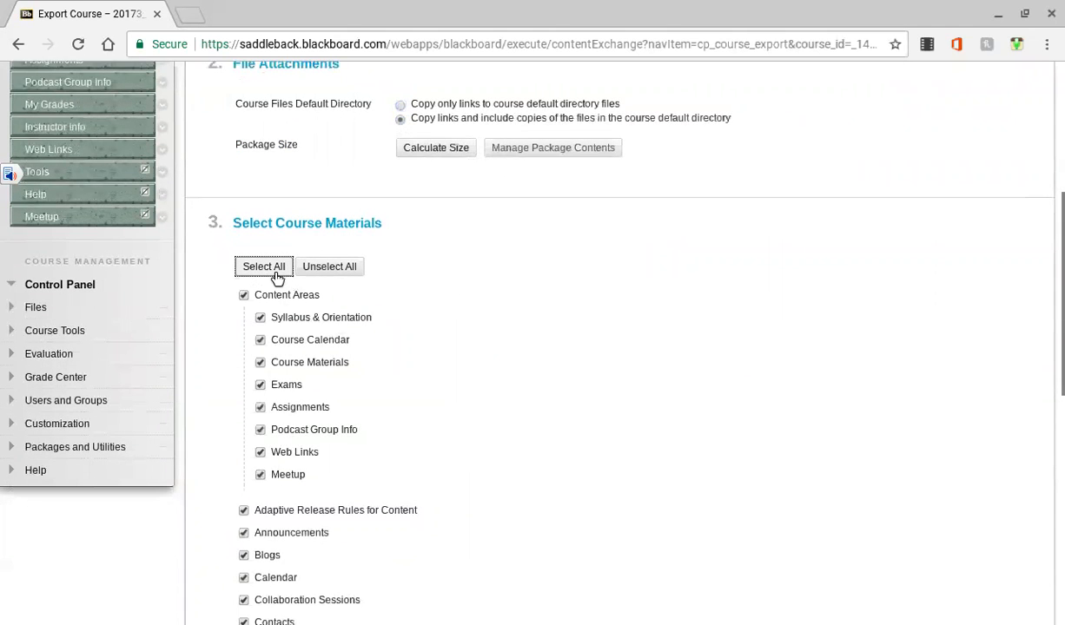
scroll(563, 390, "down", 4)
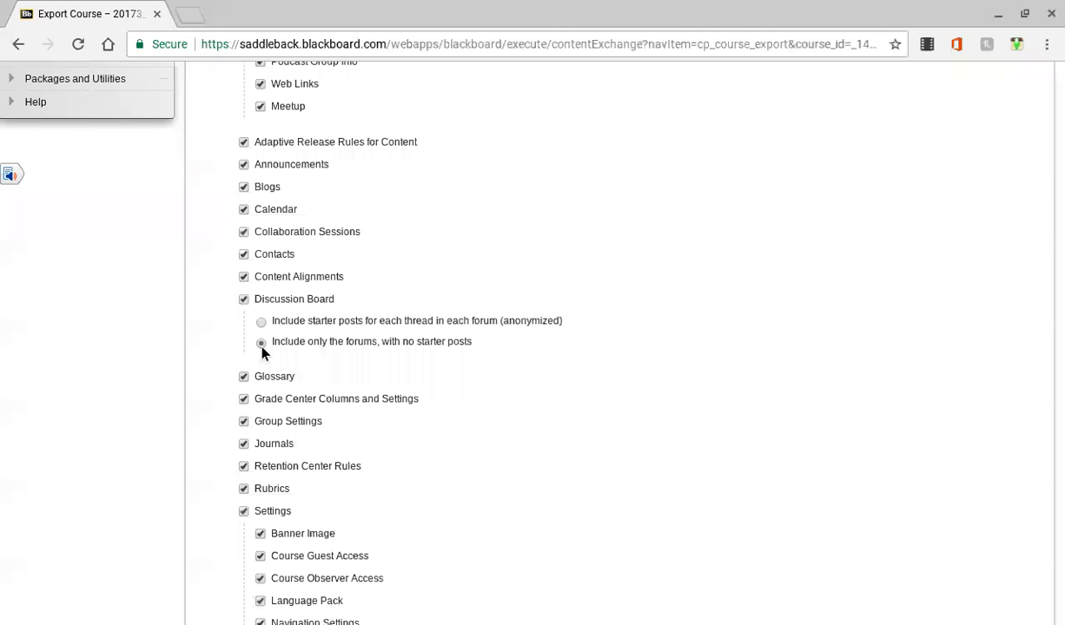
scroll(261, 350, "down", 3)
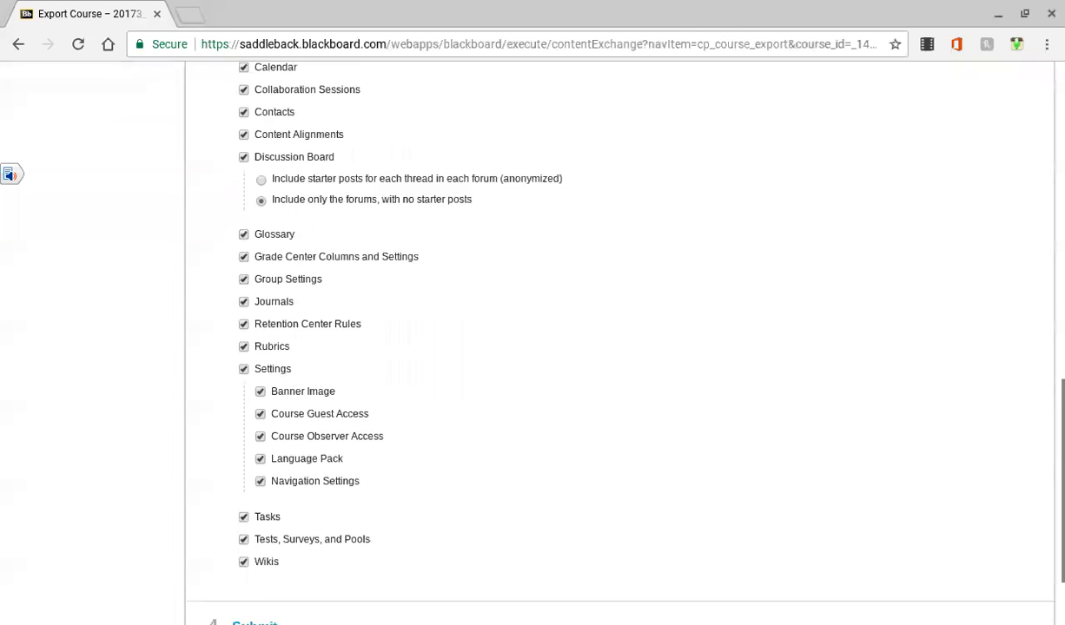
scroll(533, 348, "up", 5)
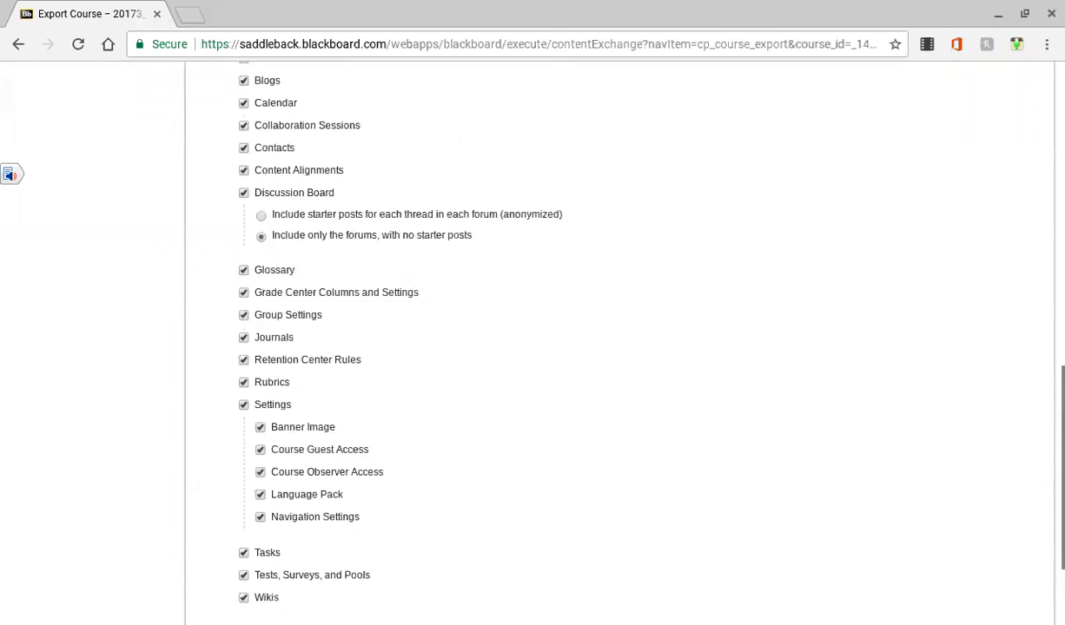
scroll(533, 347, "up", 5)
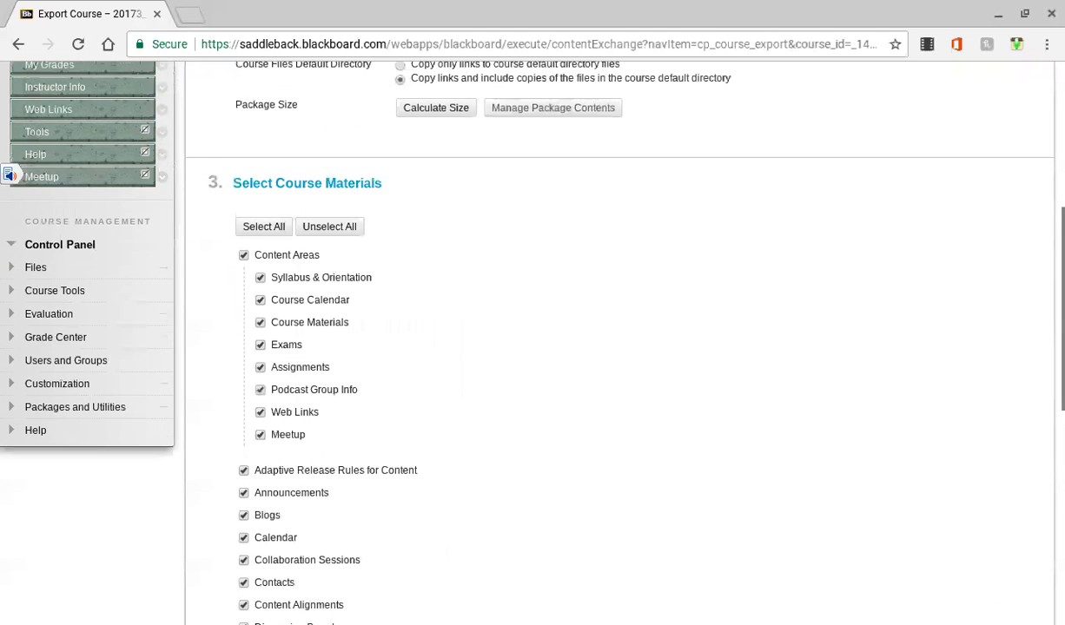
scroll(533, 348, "up", 1)
left_click(1002, 114)
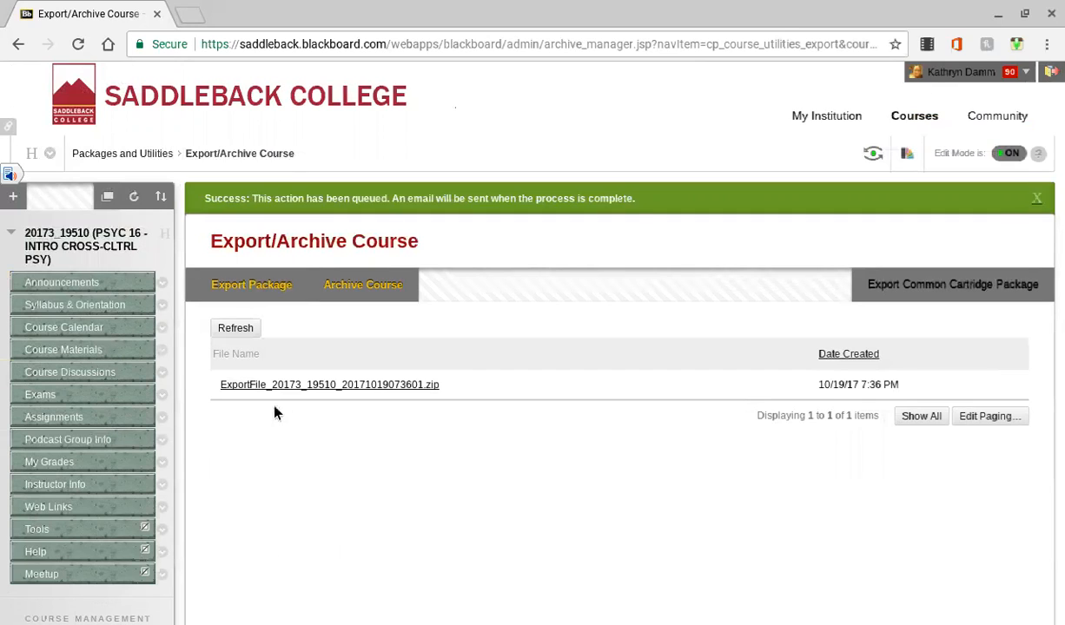
- Download the export package ExportFile_20173_19510_20171019073601.zip
left_click(447, 386)
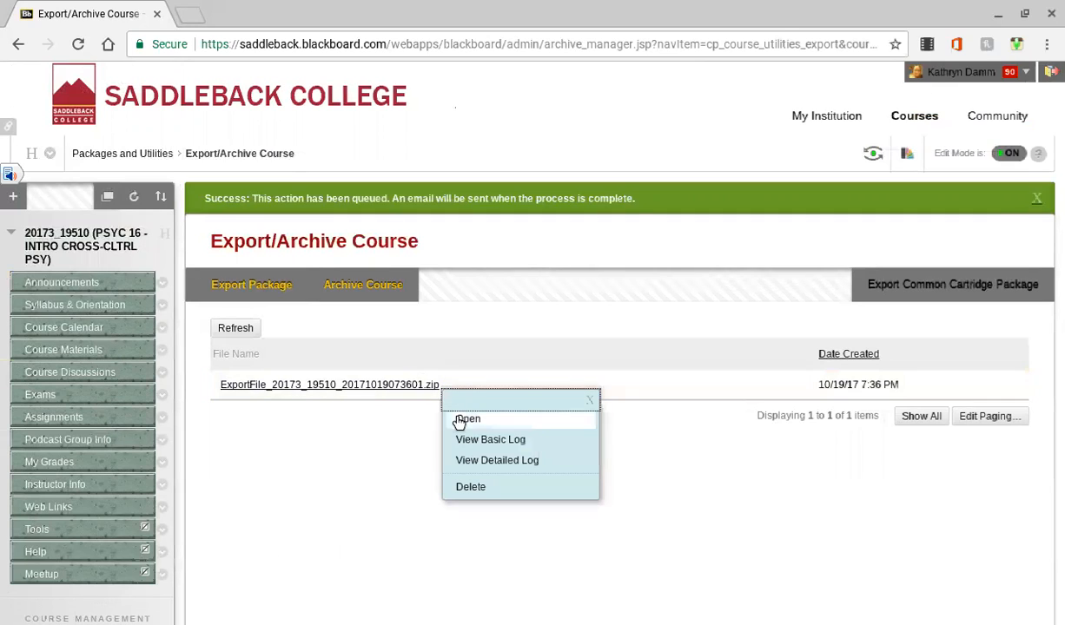
left_click(363, 387)
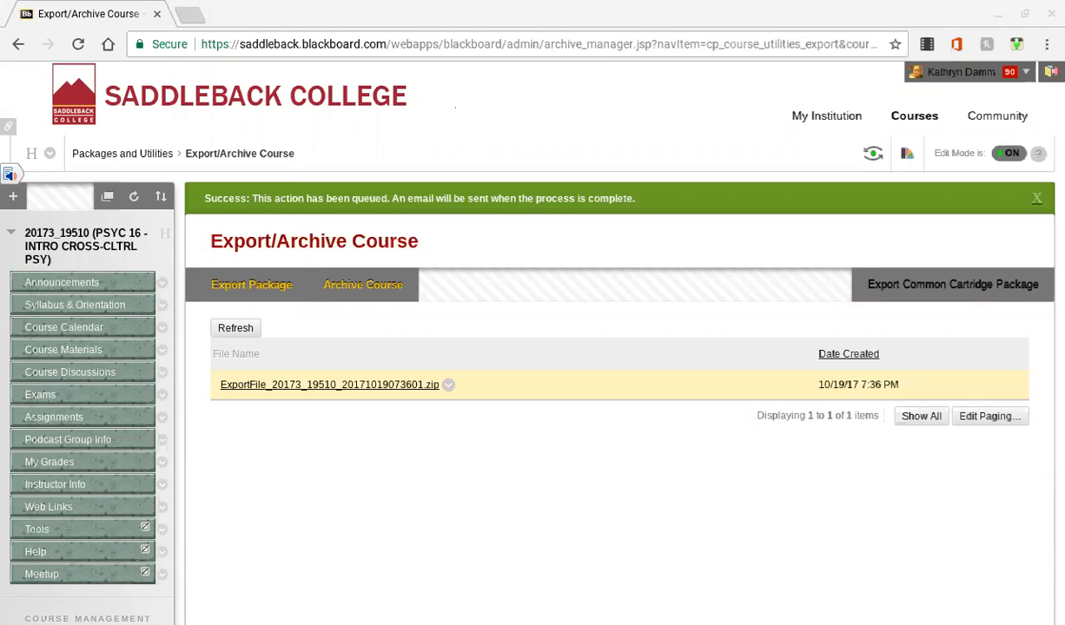
left_click(665, 536)
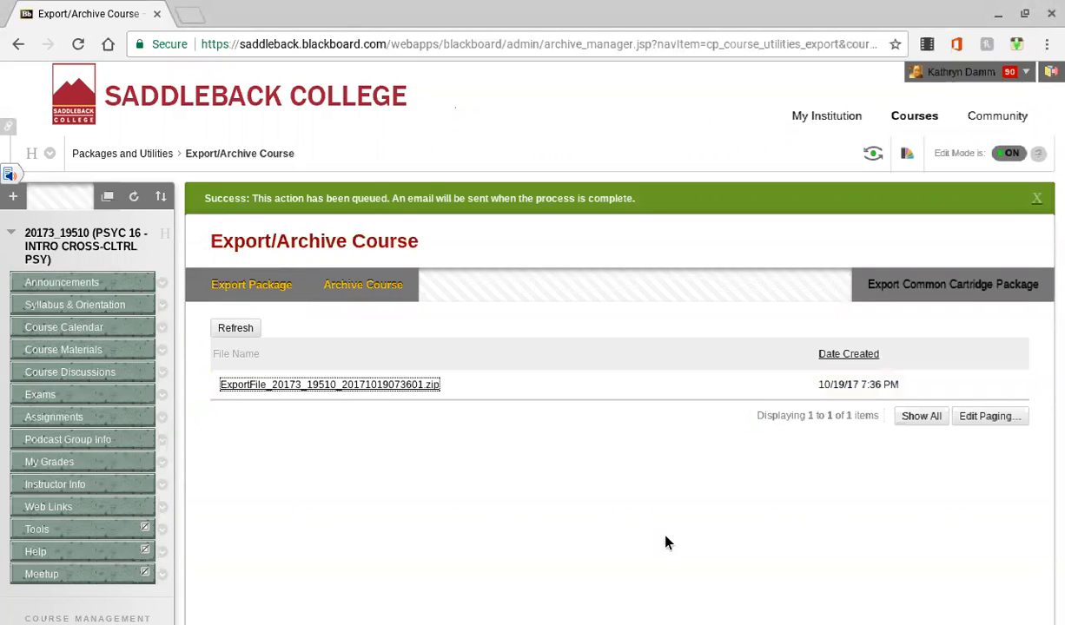
- Return to My Institution and open the new course 20181_15380 (PSYC 16 - INTRO CROSS-CLTRL PSY)
left_click(833, 122)
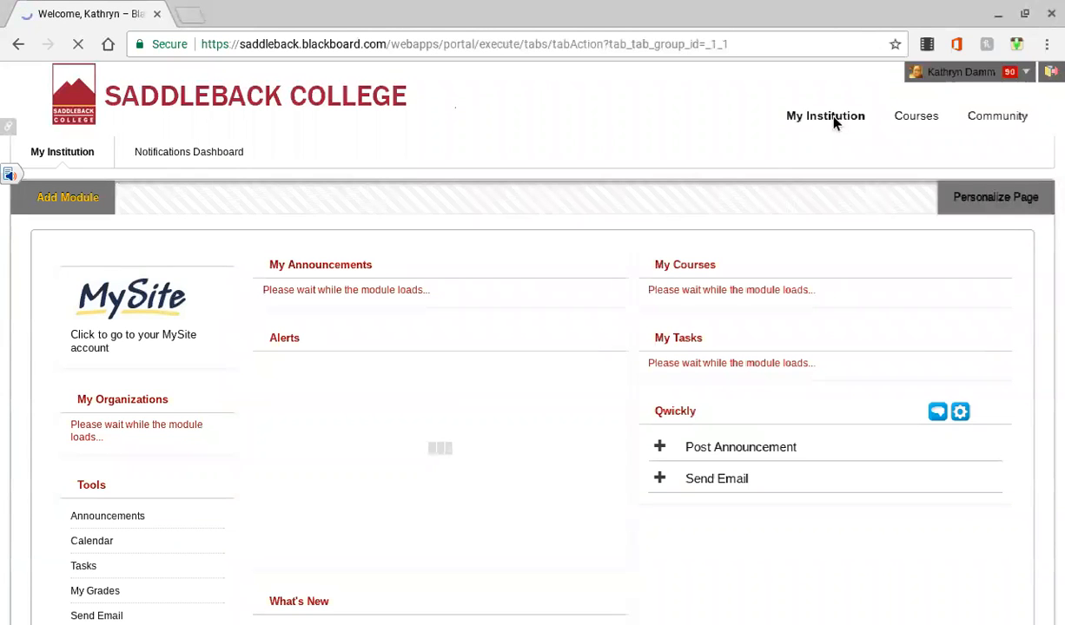
scroll(832, 121, "down", 3)
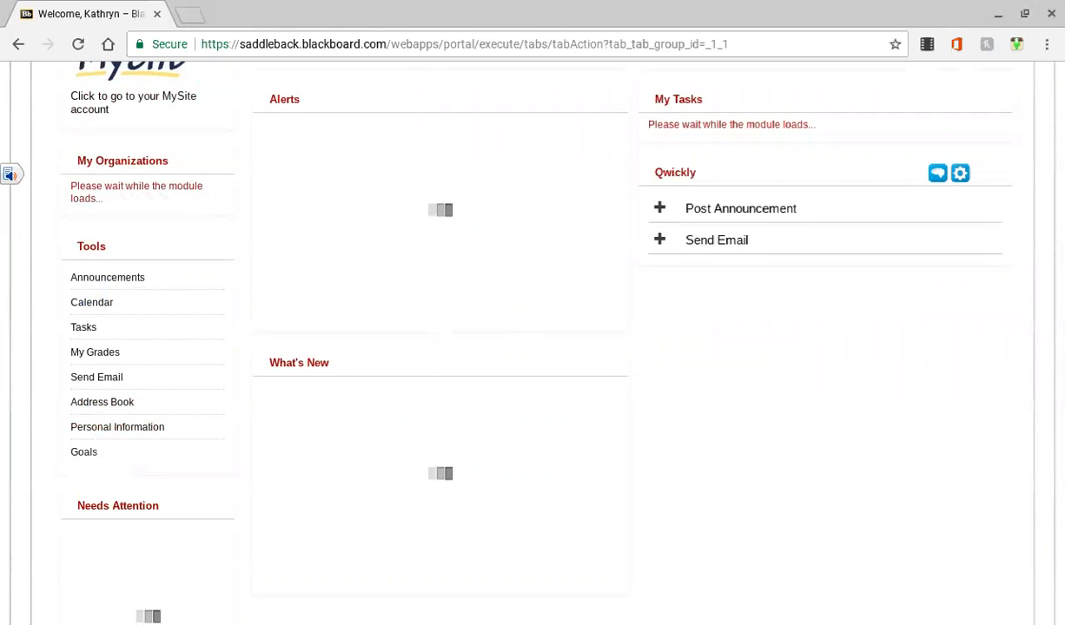
scroll(532, 343, "up", 3)
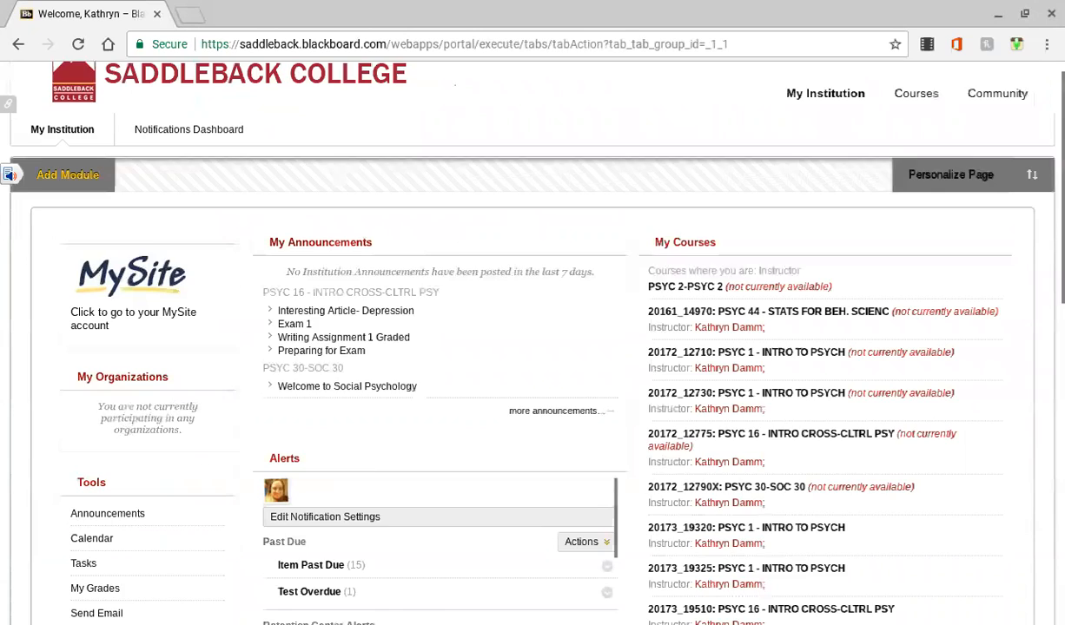
scroll(532, 343, "down", 5)
scroll(532, 343, "down", 4)
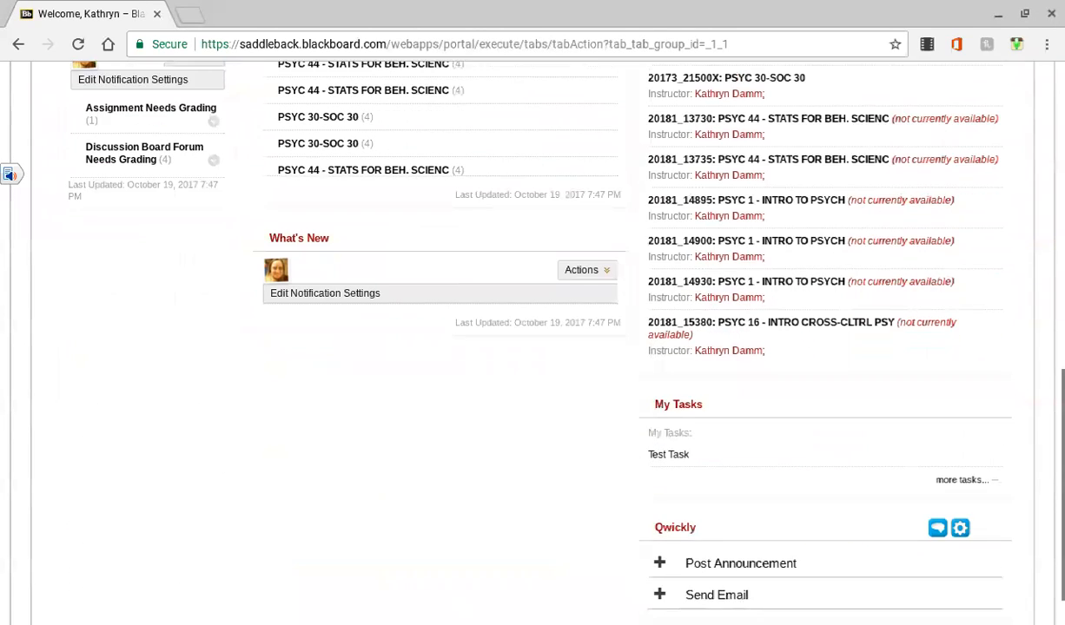
left_click(751, 278)
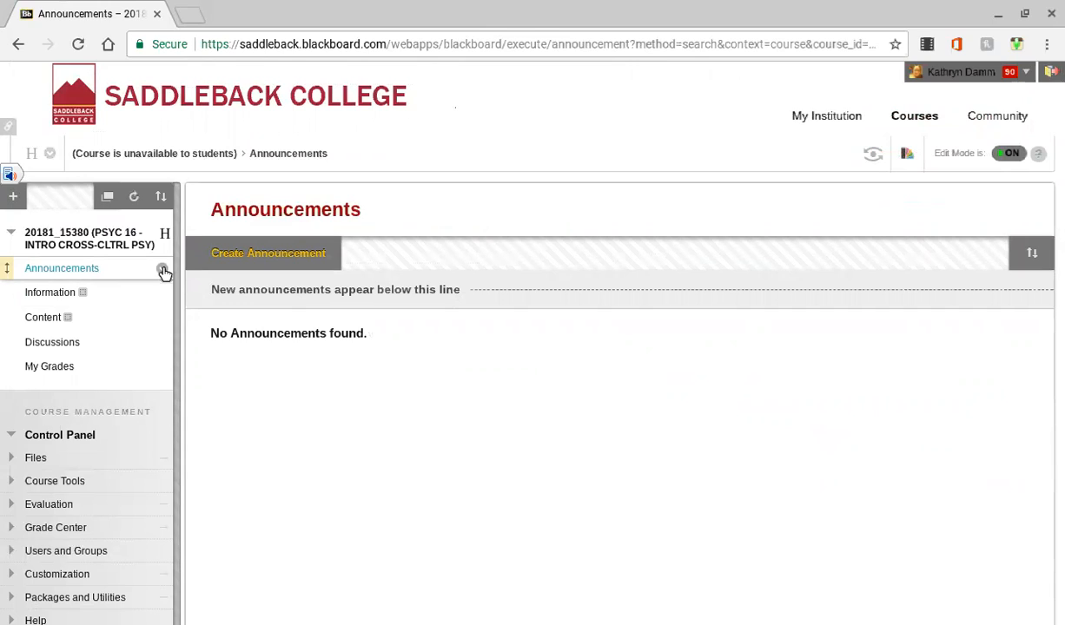
- Delete the Announcements item from the new course's menu
left_click(163, 270)
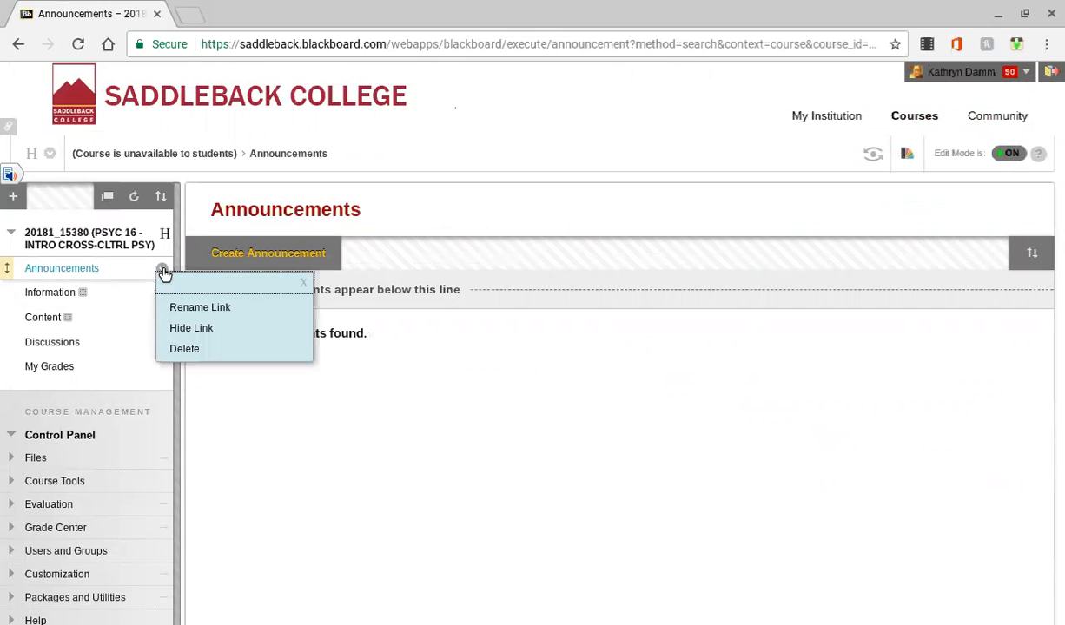
left_click(186, 352)
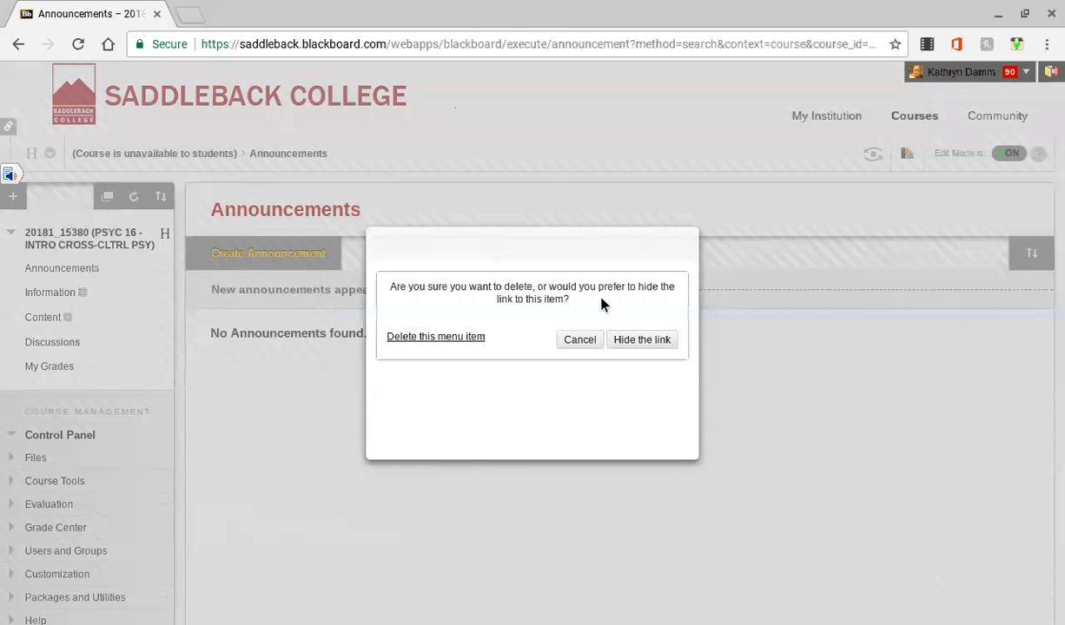
left_click(443, 324)
left_click(640, 334)
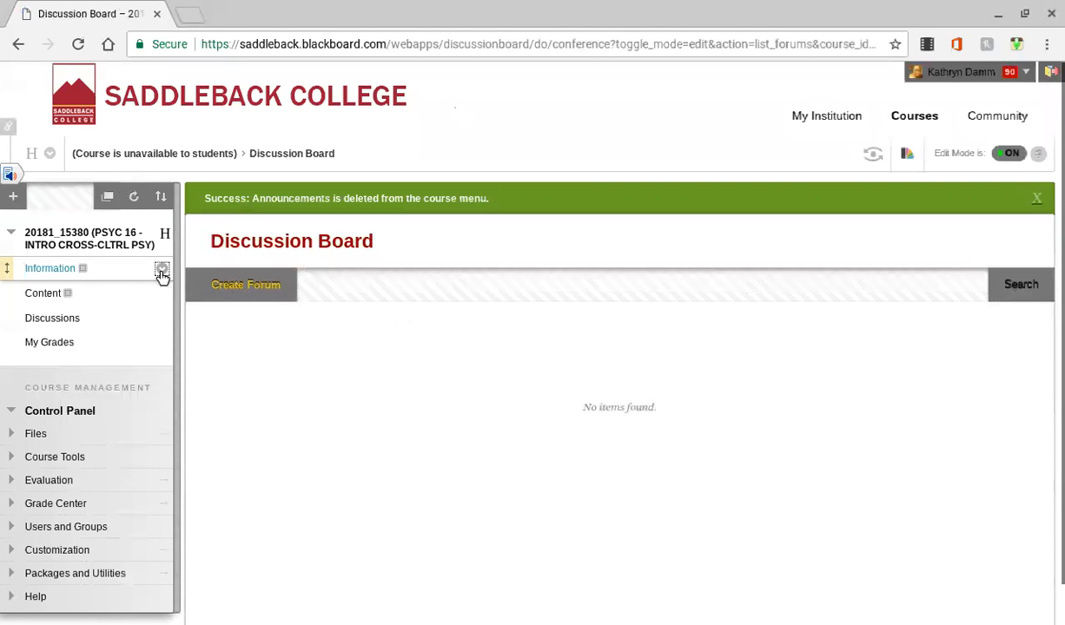
- Permanently delete the Information content area from the course menu
left_click(161, 272)
left_click(185, 349)
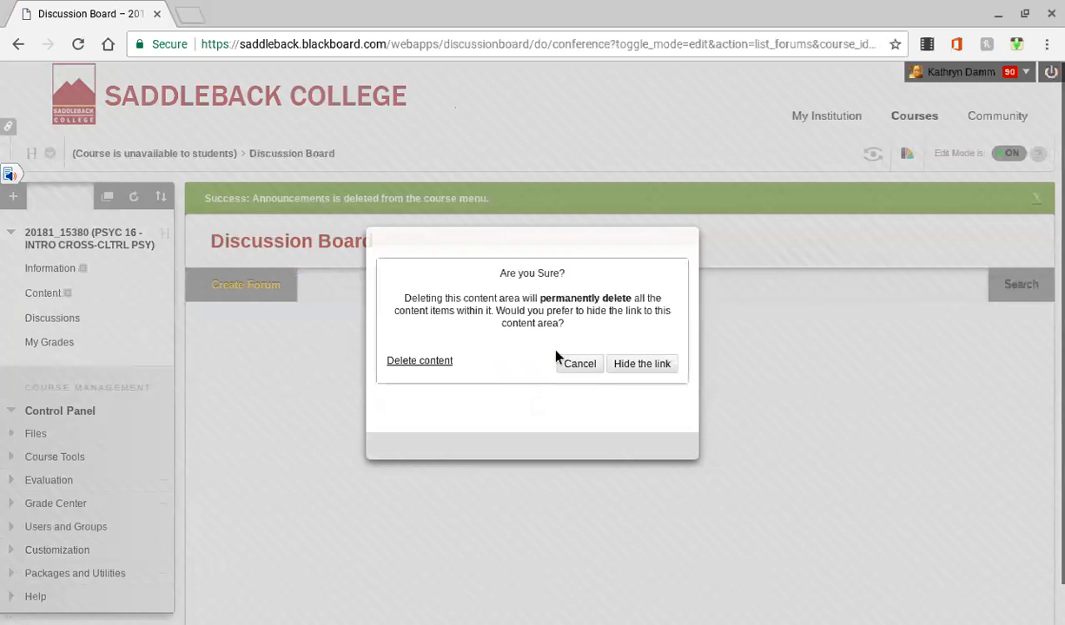
left_click(419, 363)
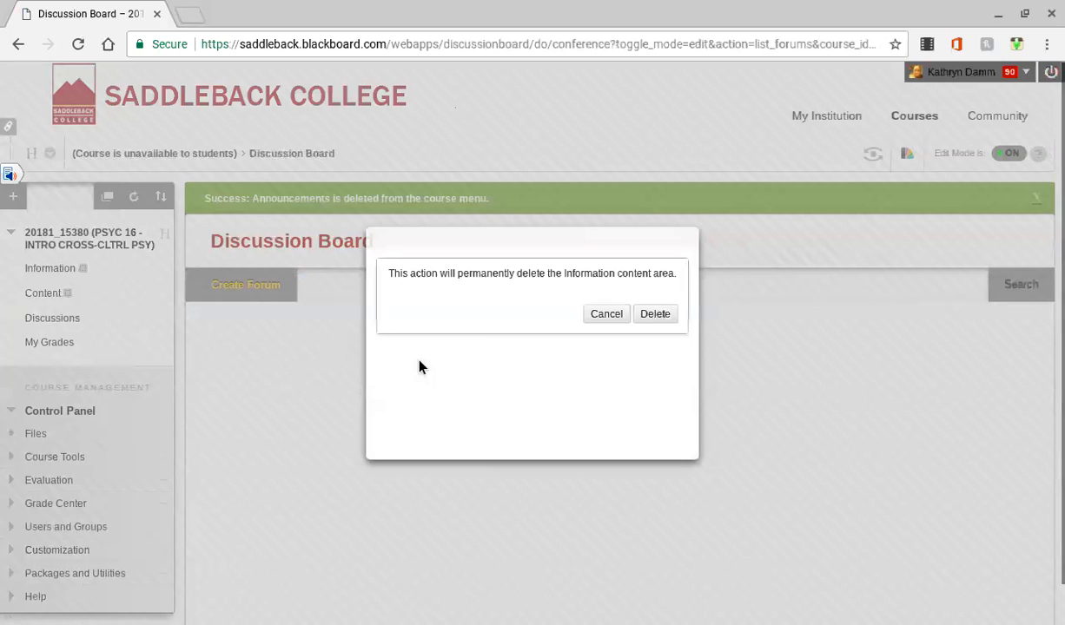
left_click(657, 315)
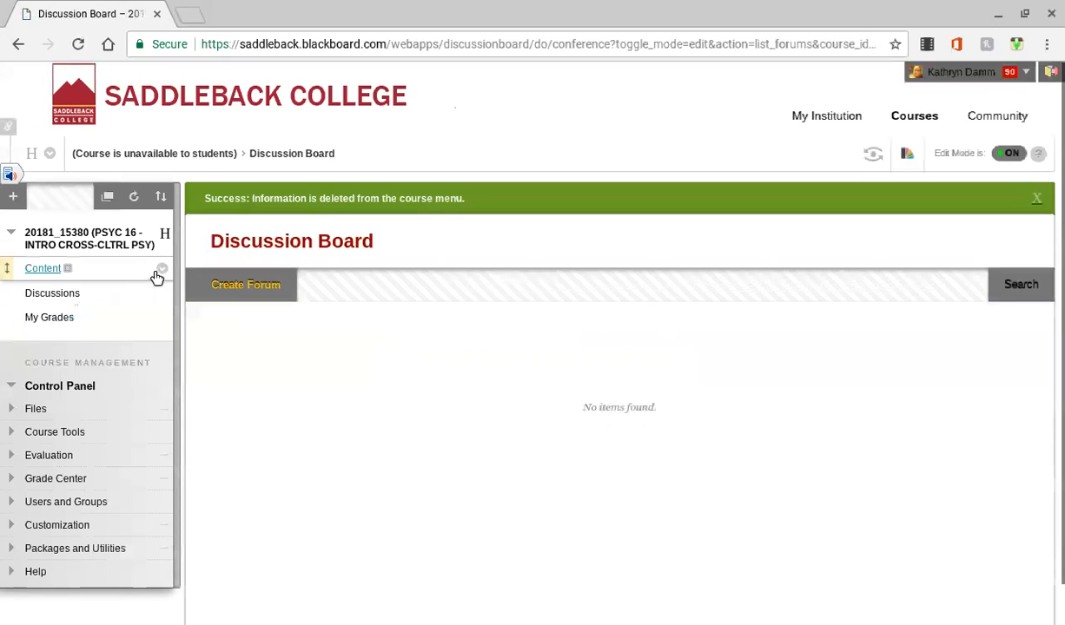
- Permanently delete the Content area from the course menu
left_click(157, 271)
left_click(184, 350)
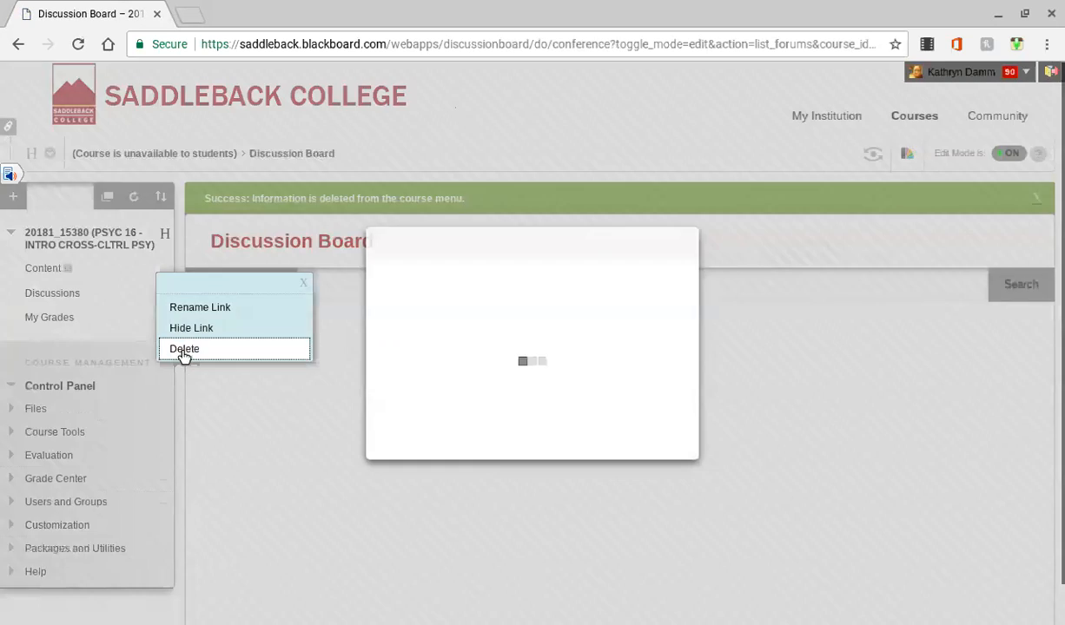
left_click(431, 362)
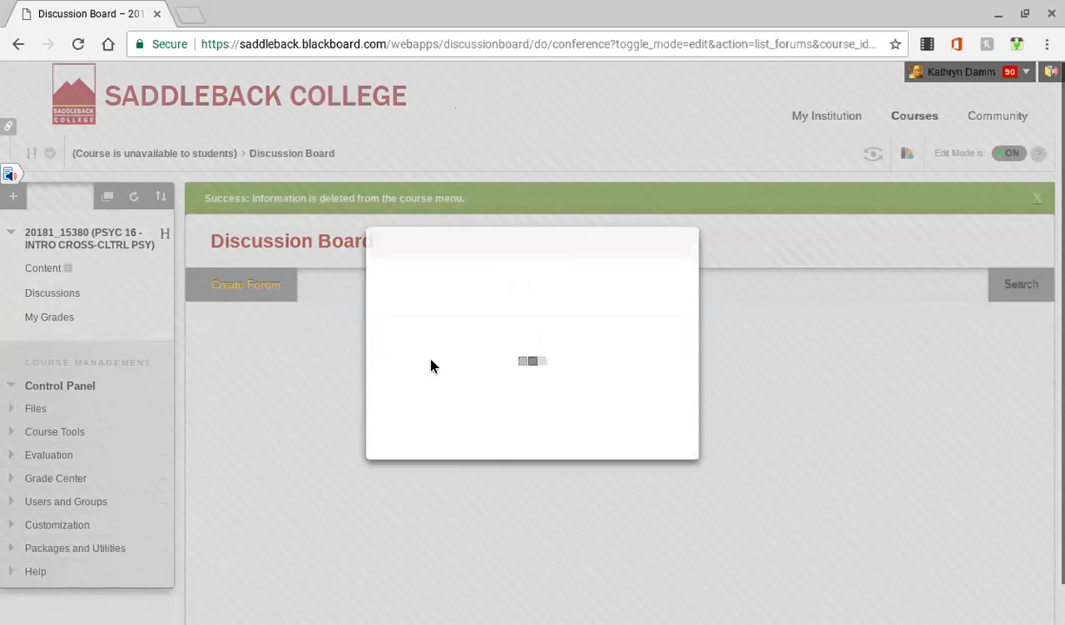
left_click(671, 318)
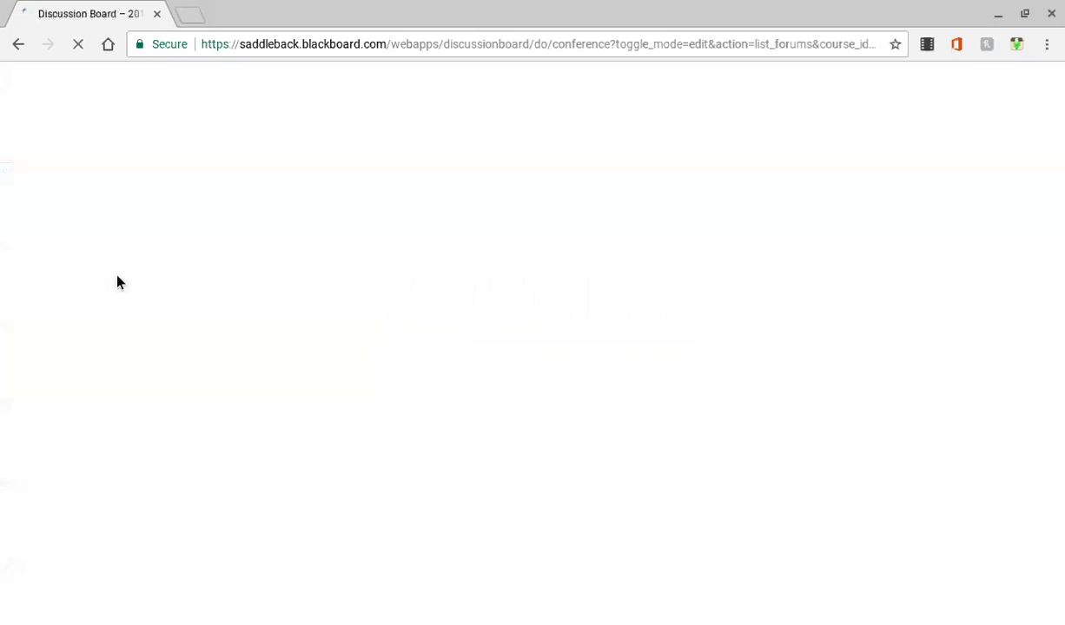
- Delete the Discussions item from the course menu
left_click(163, 270)
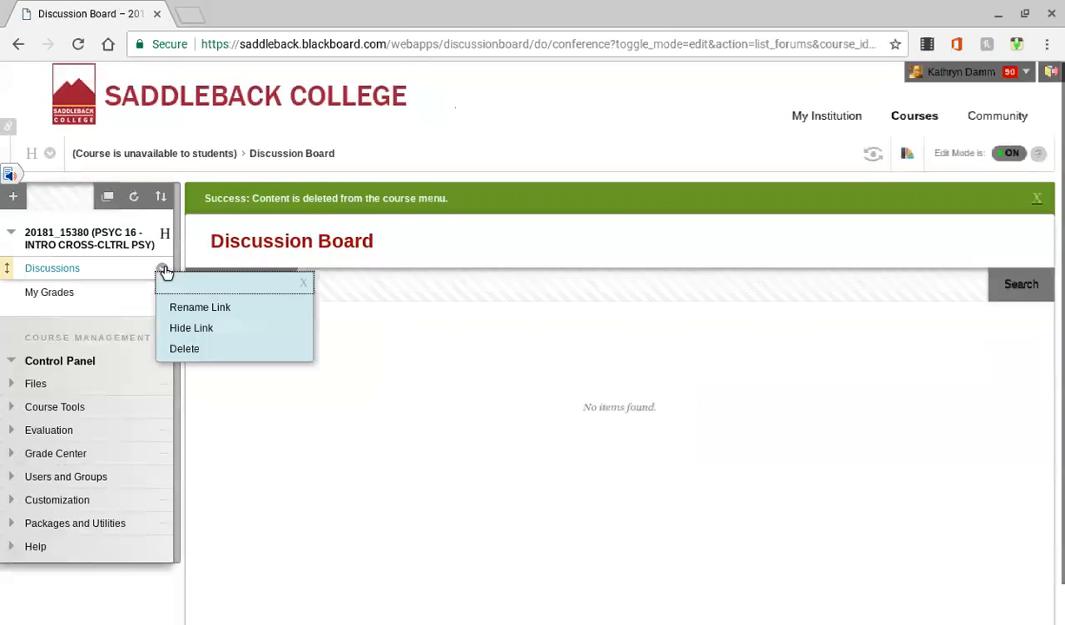
left_click(185, 348)
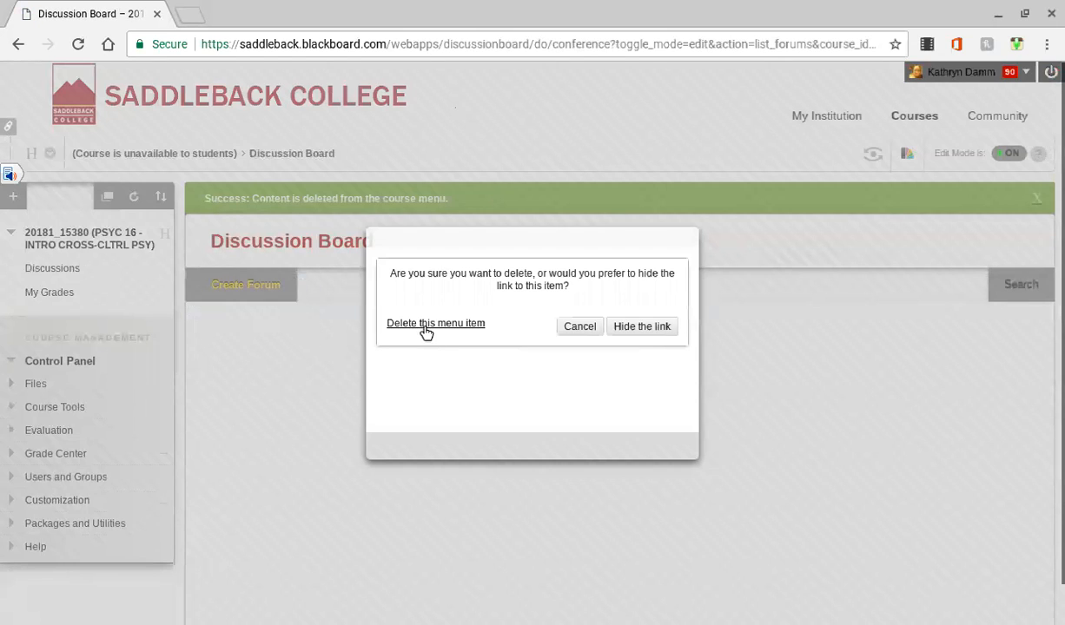
left_click(425, 325)
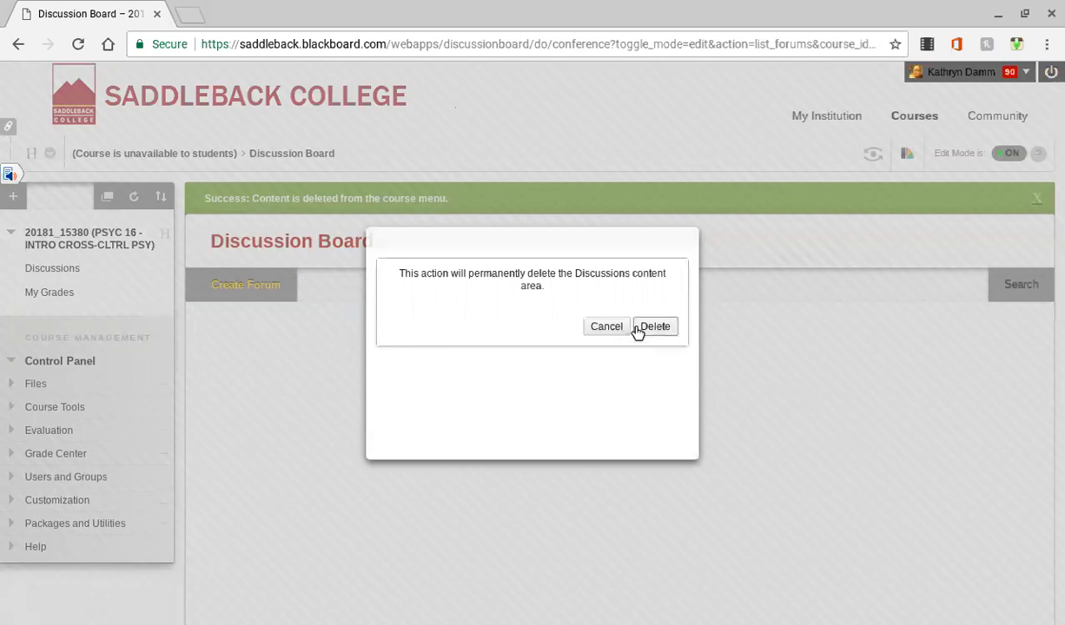
left_click(640, 330)
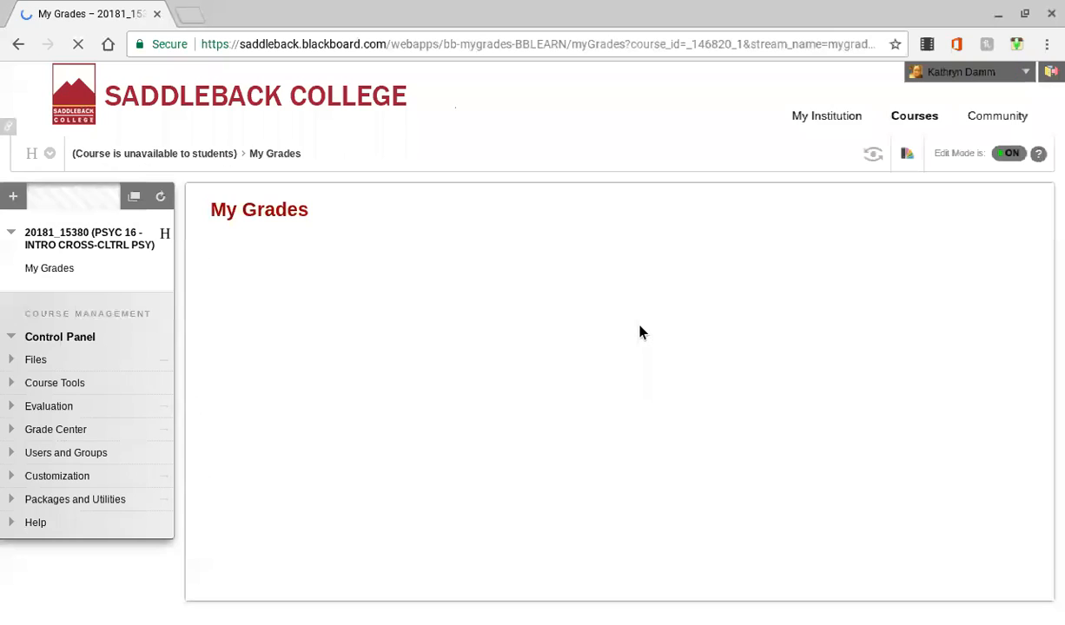
- Permanently delete the My Grades item from the new course's menu
left_click(160, 270)
left_click(199, 349)
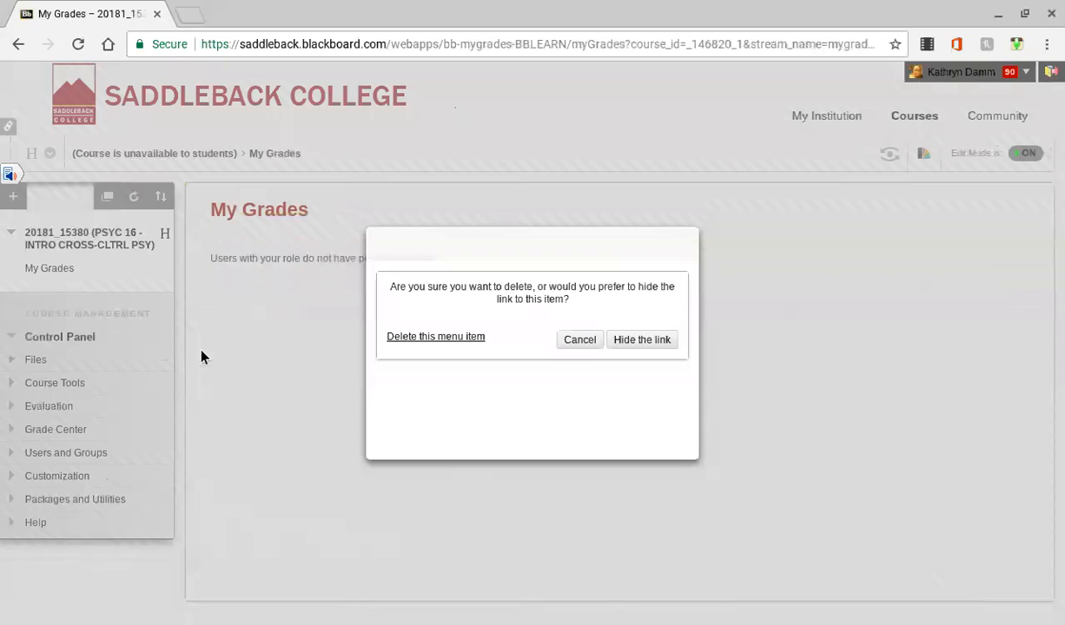
left_click(400, 324)
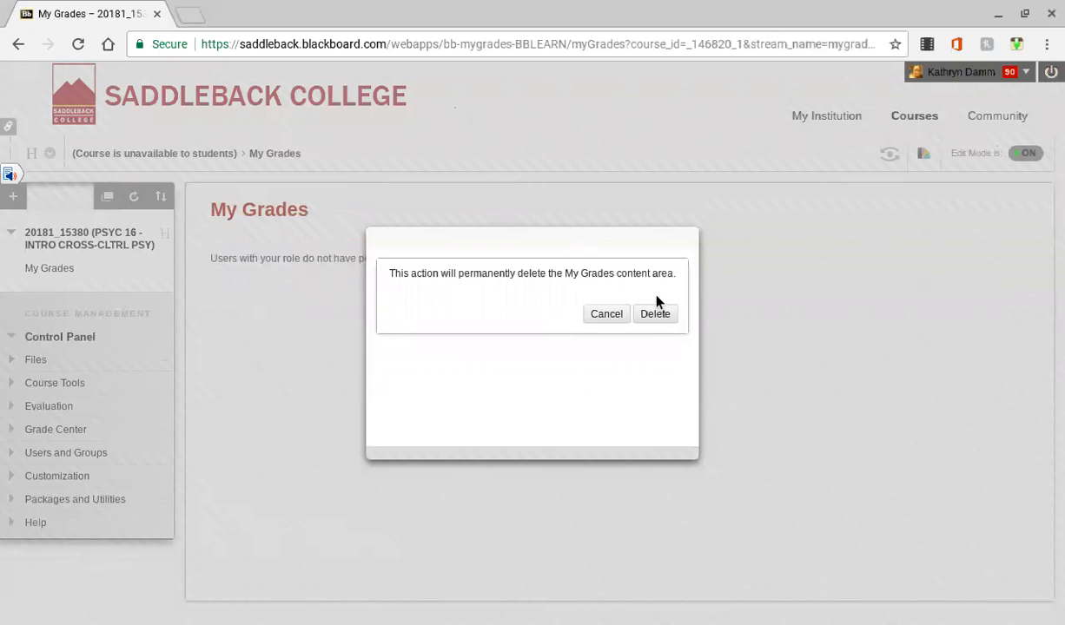
left_click(653, 318)
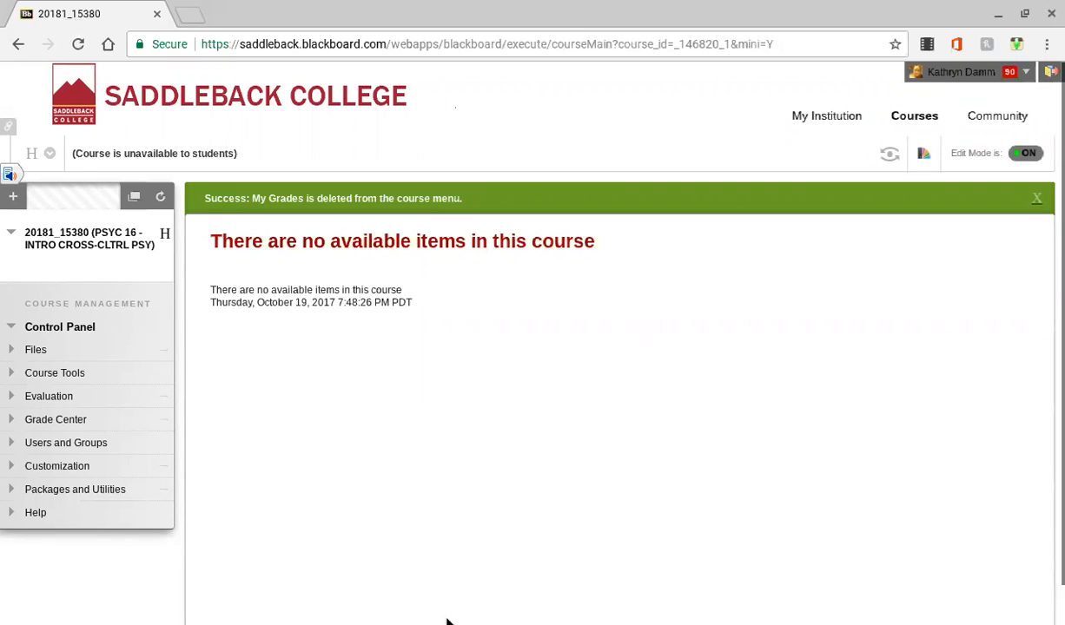
left_click(472, 610)
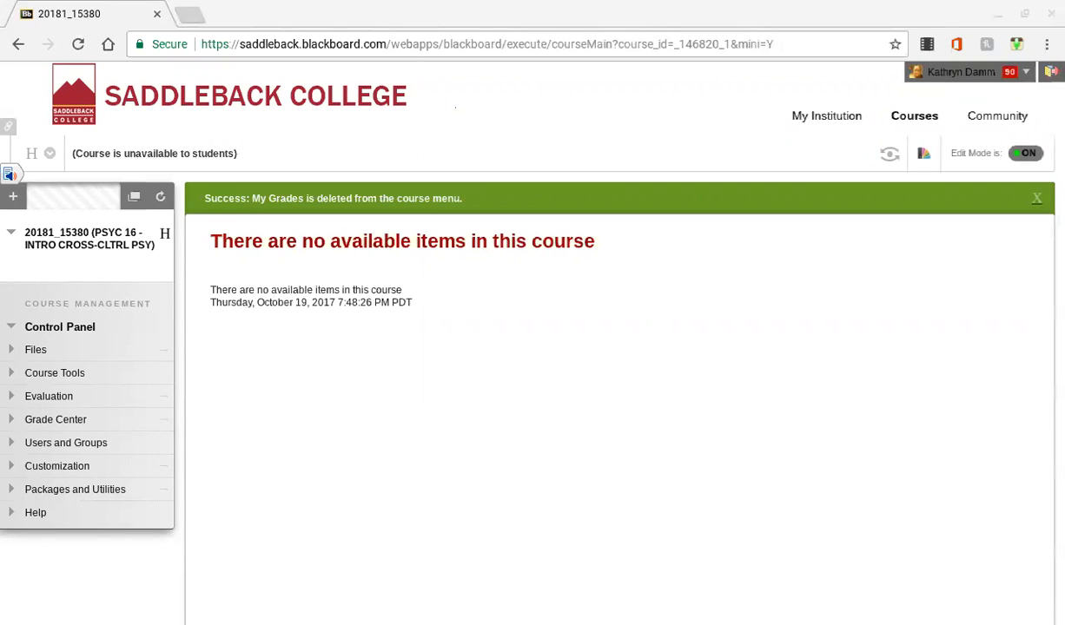
left_click(471, 610)
left_click(471, 610)
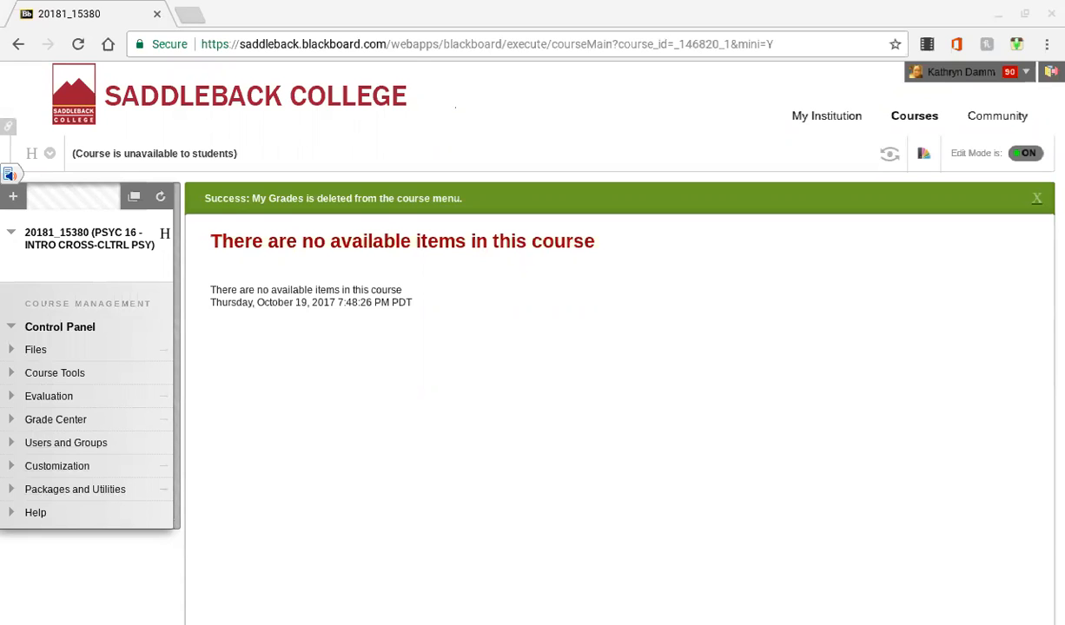
- Start a package import into the new PSYC 16 course and attach ExportFile_20173_19510_20171019073601.zip as the package
left_click(168, 493)
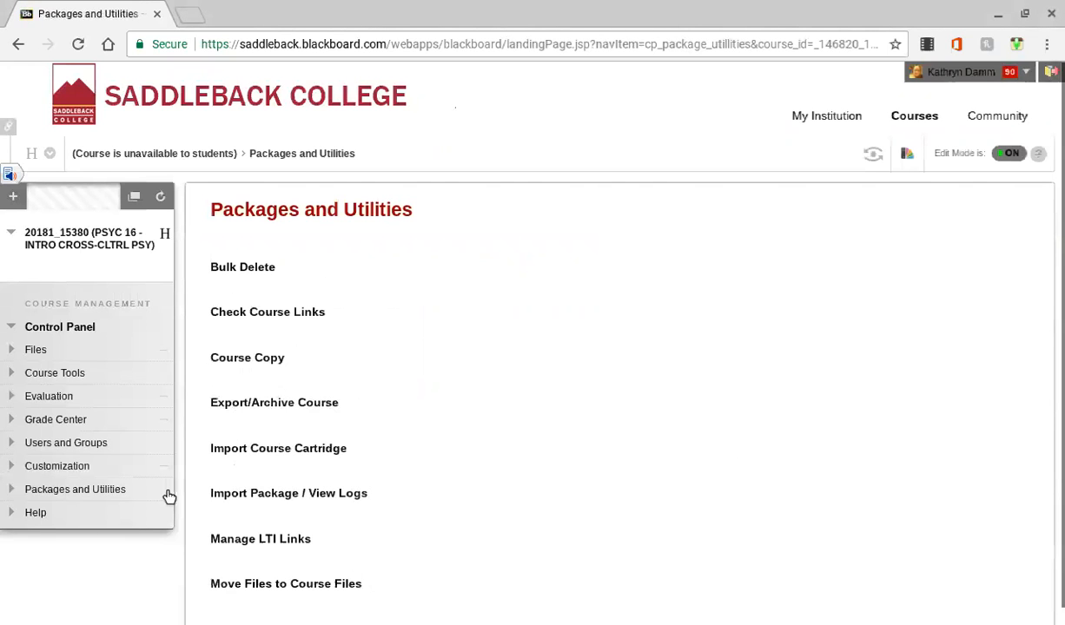
scroll(169, 496, "down", 1)
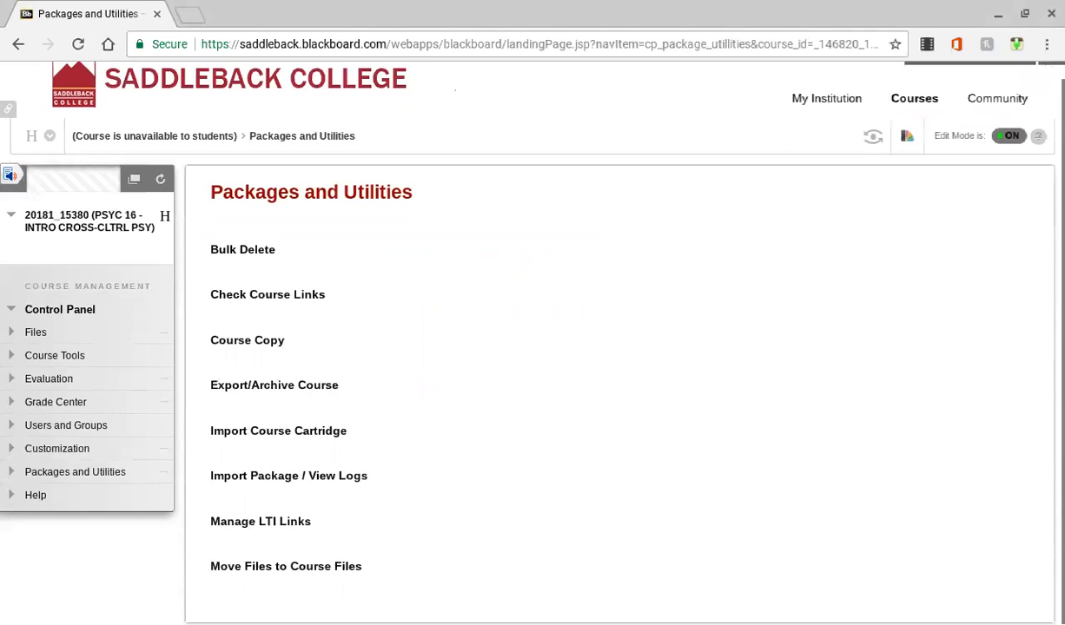
left_click(272, 482)
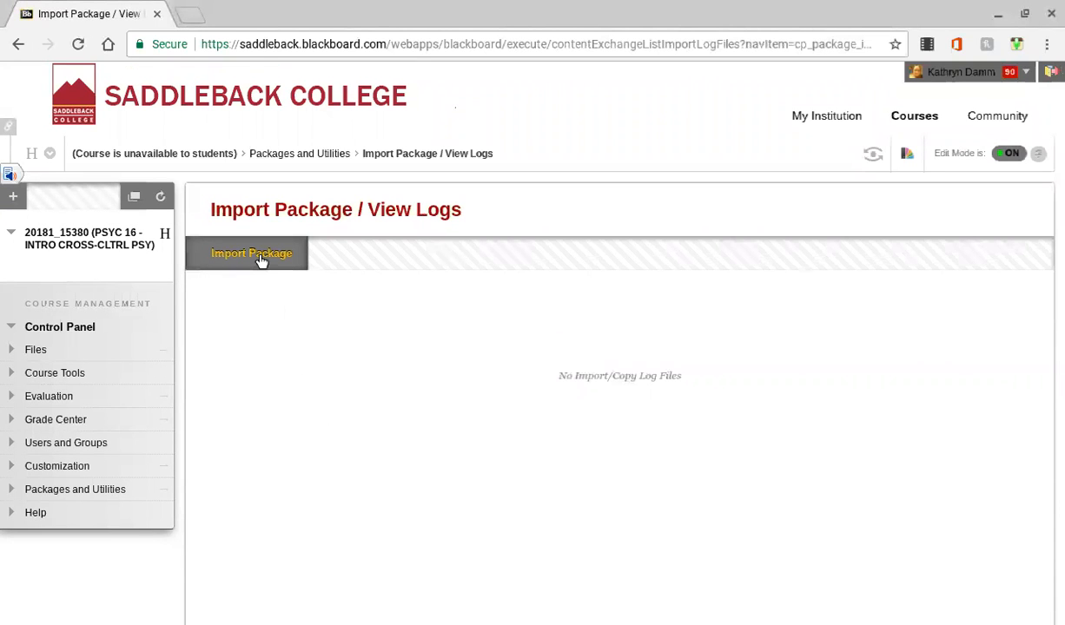
left_click(258, 258)
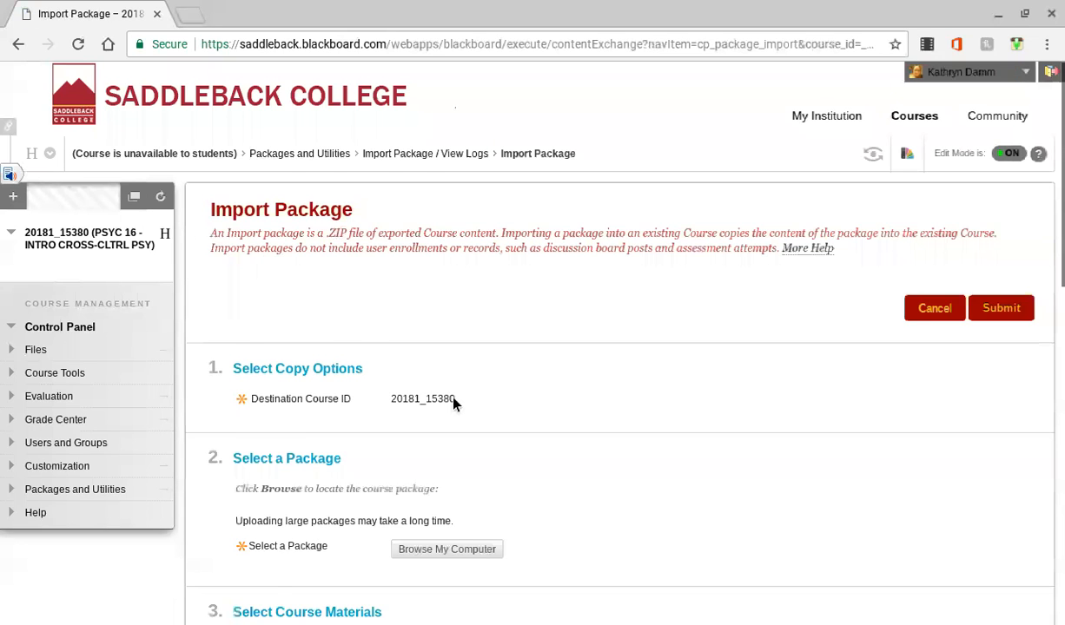
left_click(447, 492)
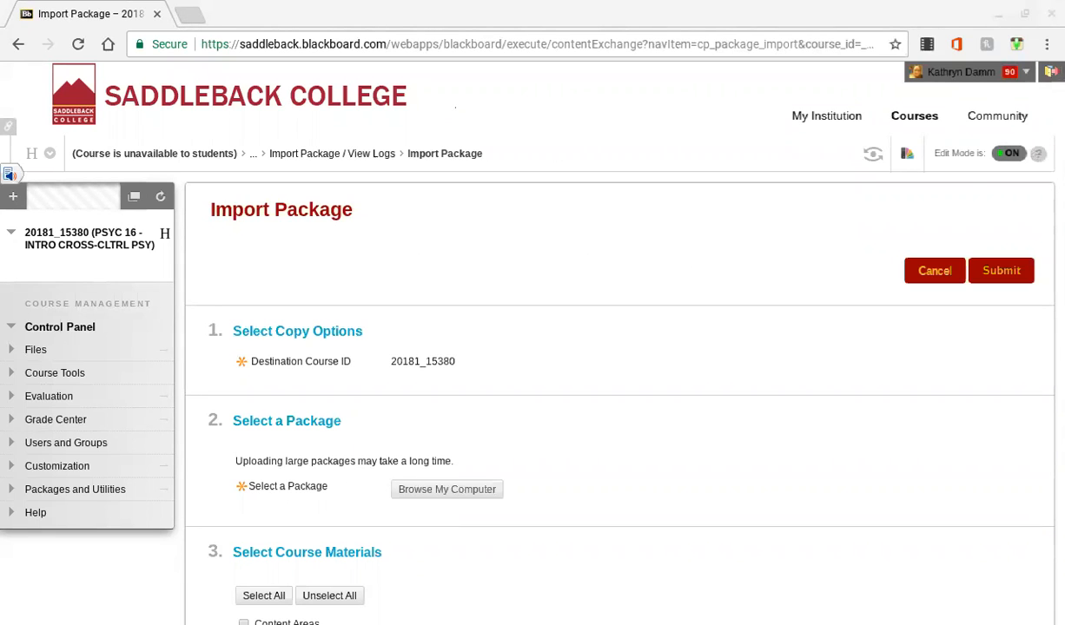
double_click(389, 261)
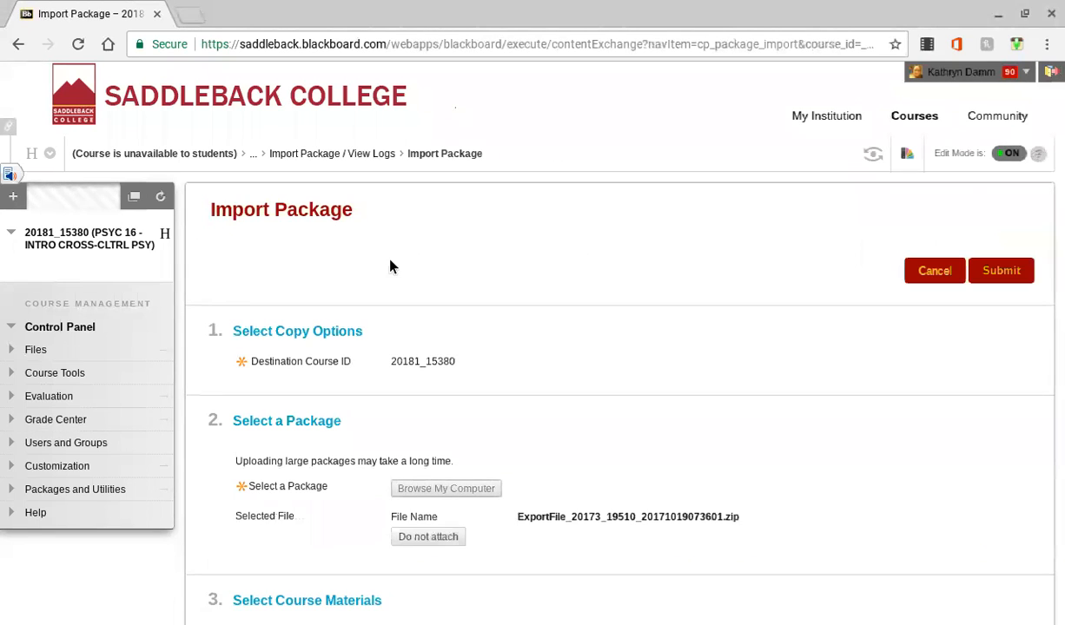
- Include all course materials in the import, with the Discussion Board limited to forums without starter posts
scroll(390, 266, "down", 5)
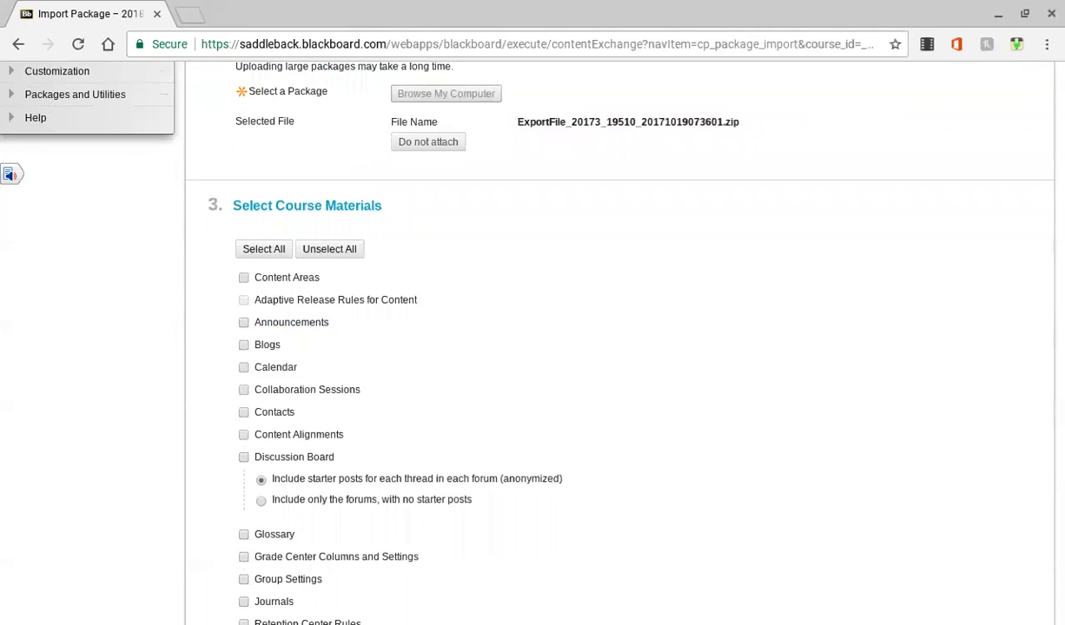
left_click(263, 248)
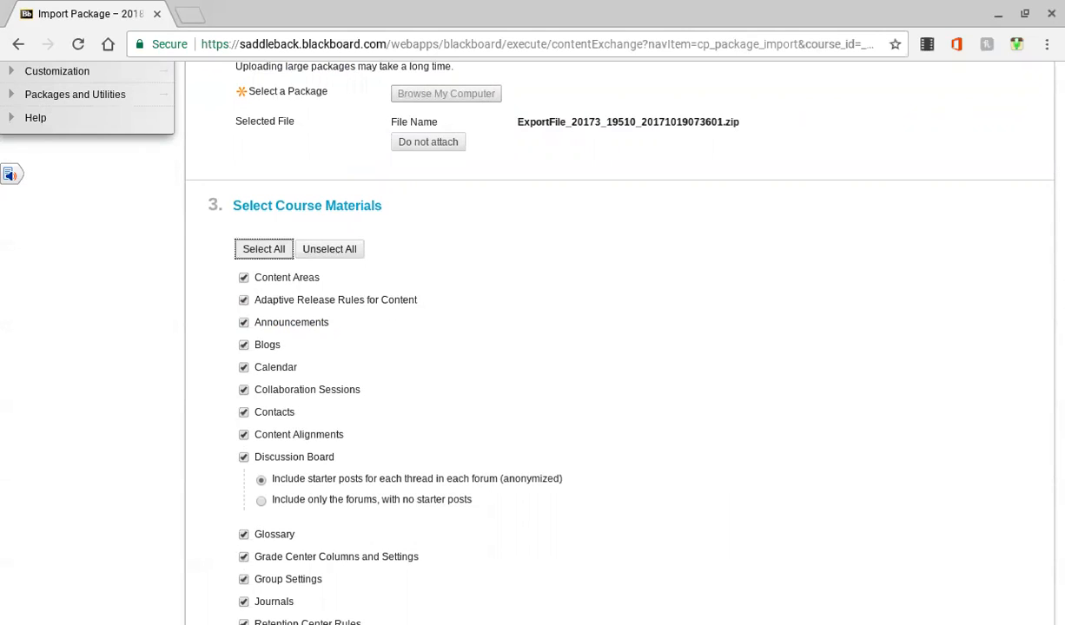
left_click(261, 500)
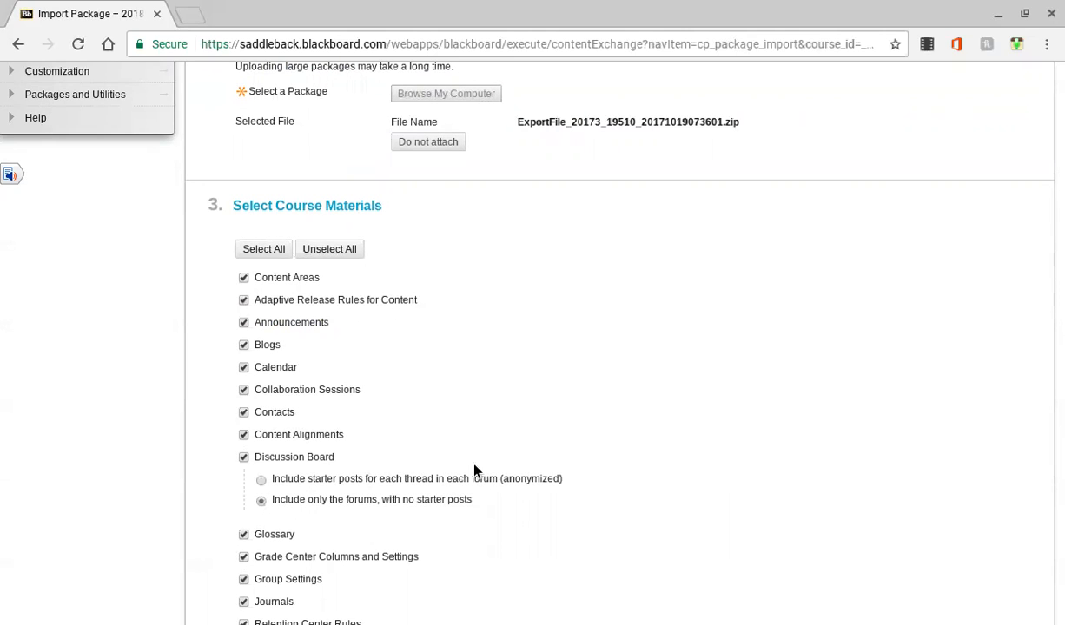
- Review the selected course materials and submit the package import
scroll(475, 470, "down", 5)
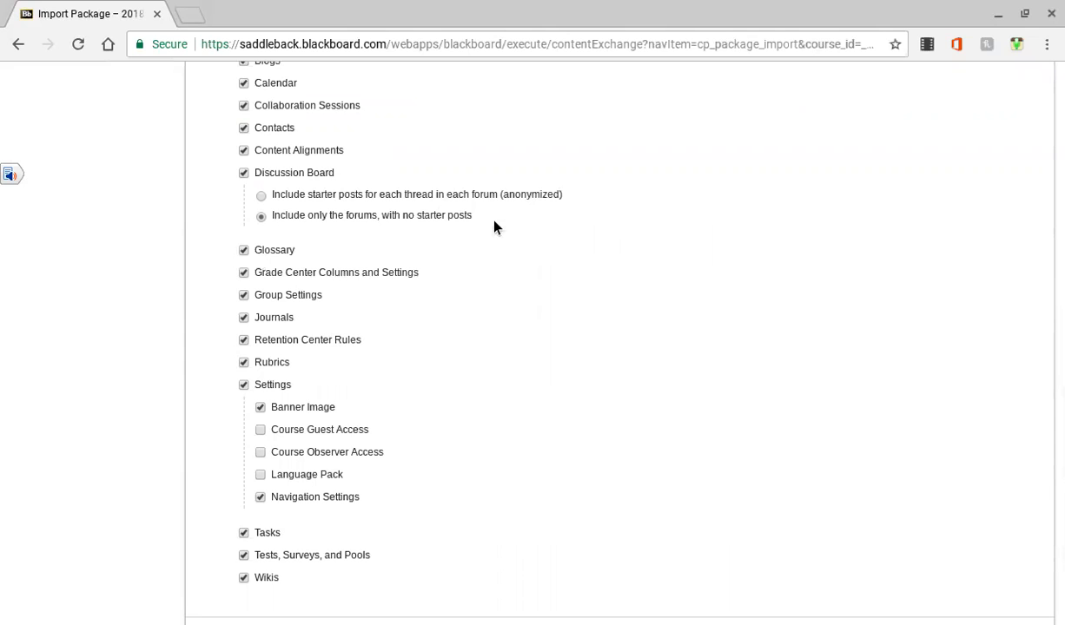
scroll(494, 226, "down", 3)
scroll(494, 226, "up", 10)
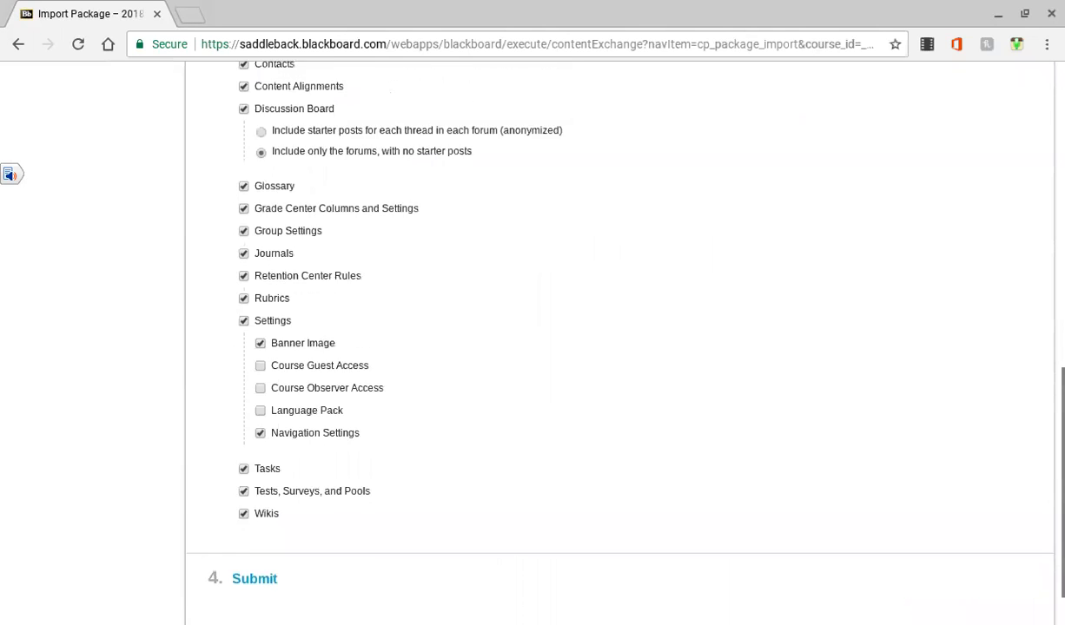
scroll(521, 330, "up", 2)
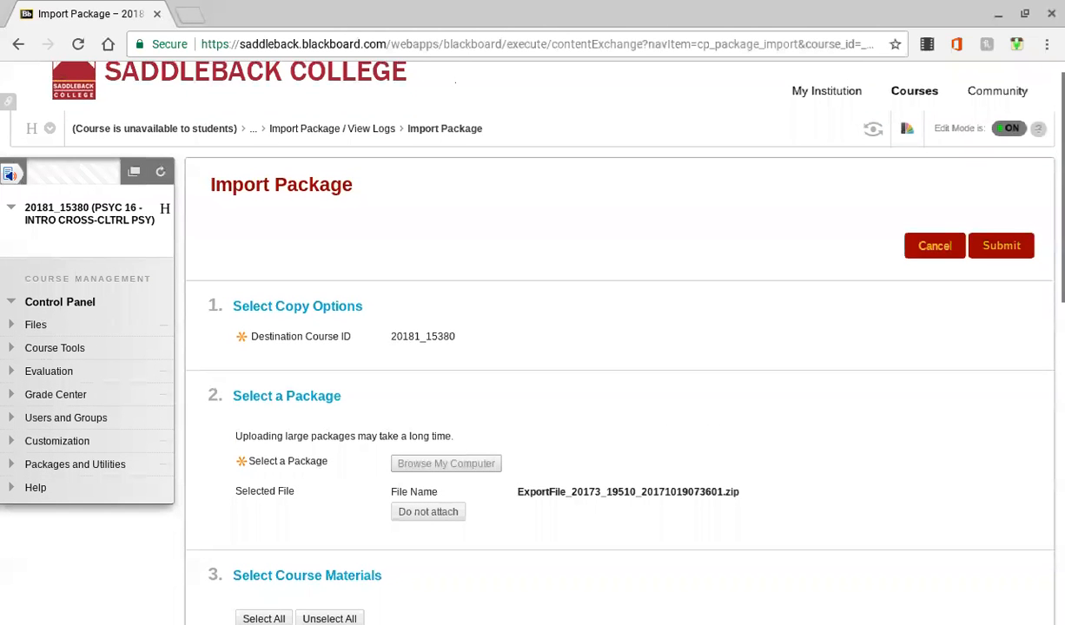
left_click(1002, 246)
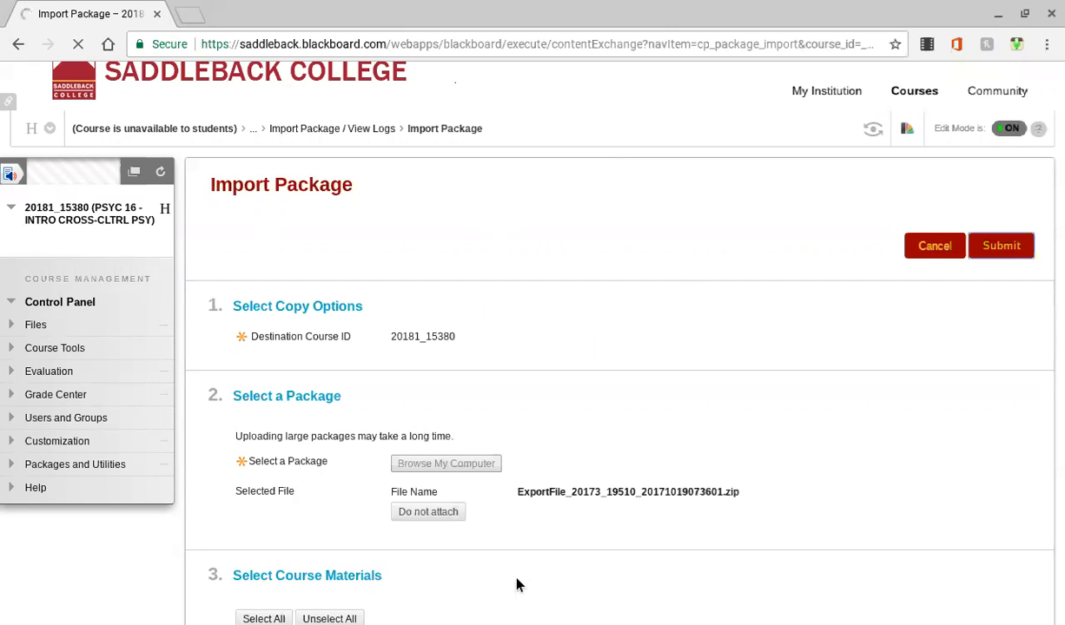
- Search the web for "days between dates" in a new tab and open the Time and Date duration calculator
left_click(520, 623)
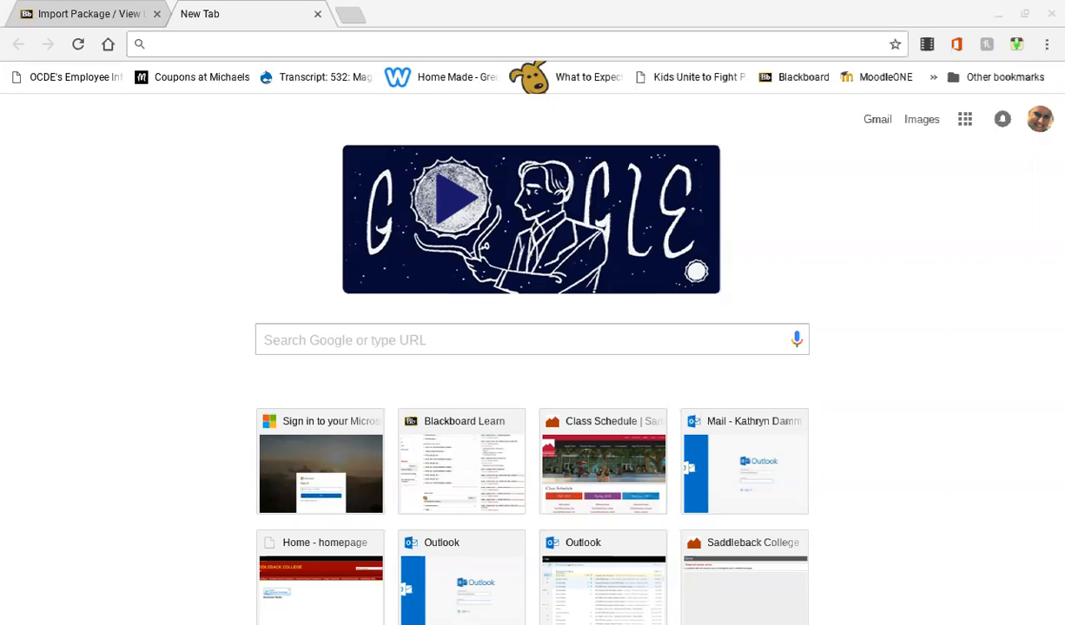
left_click(326, 340)
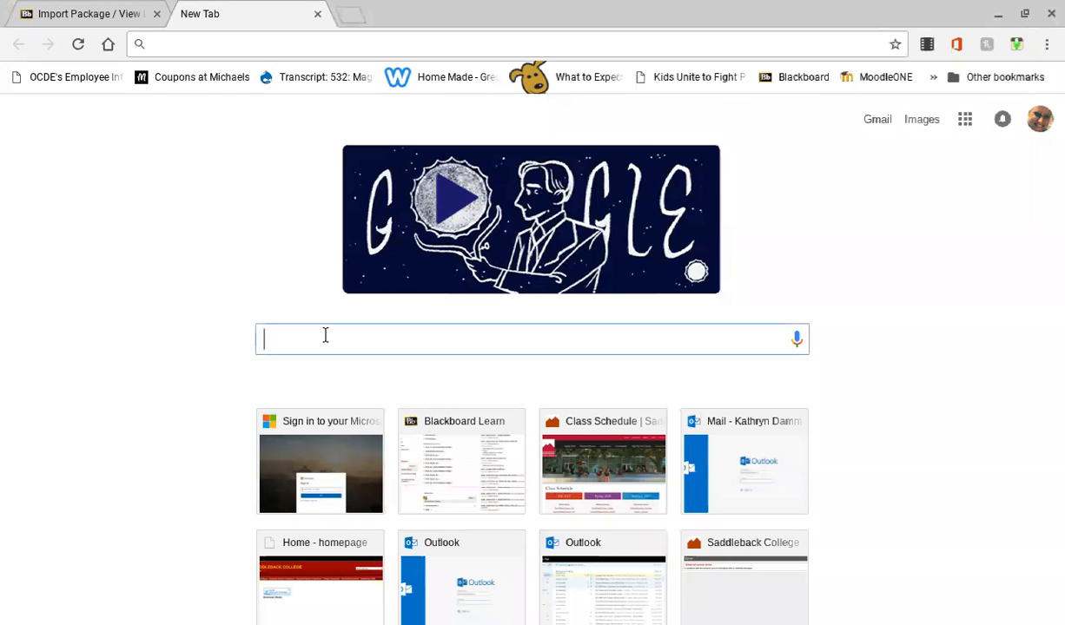
type("days between ")
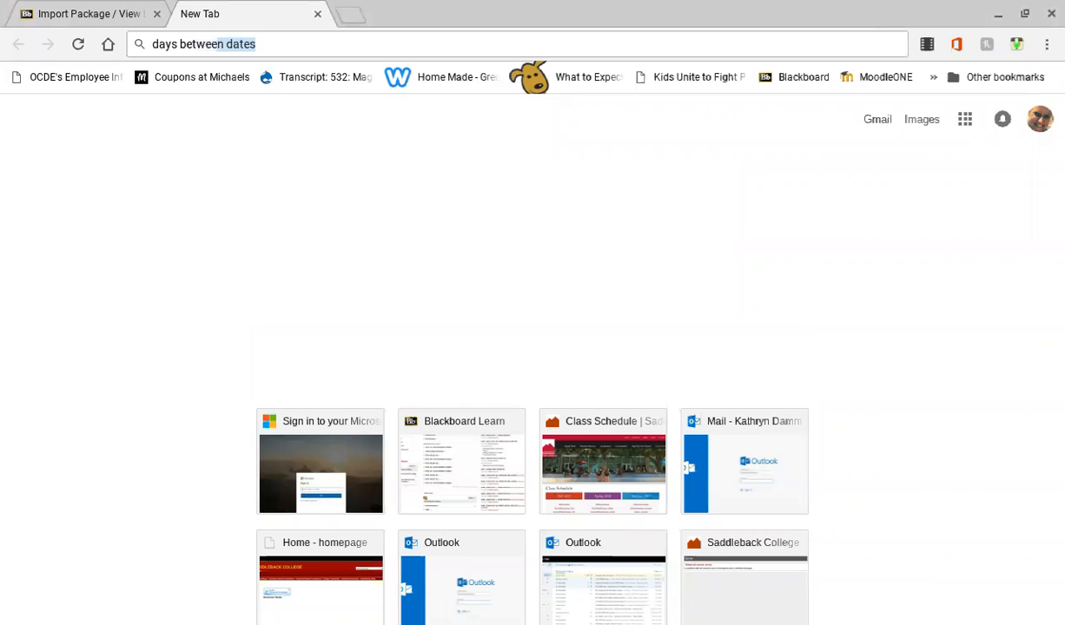
type("dates")
key("Return")
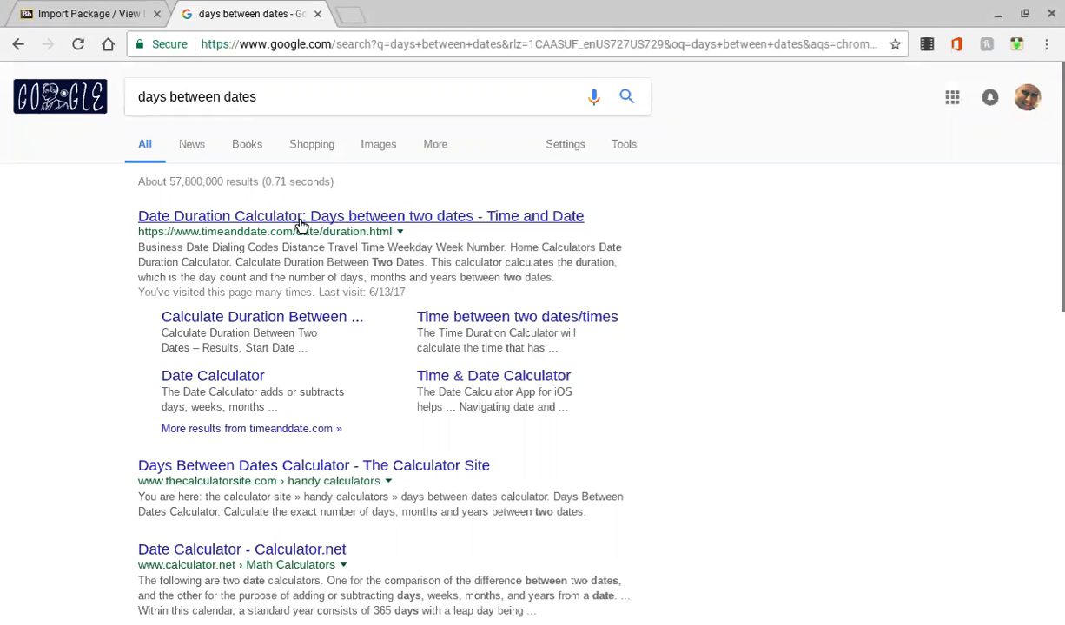
scroll(515, 330, "down", 3)
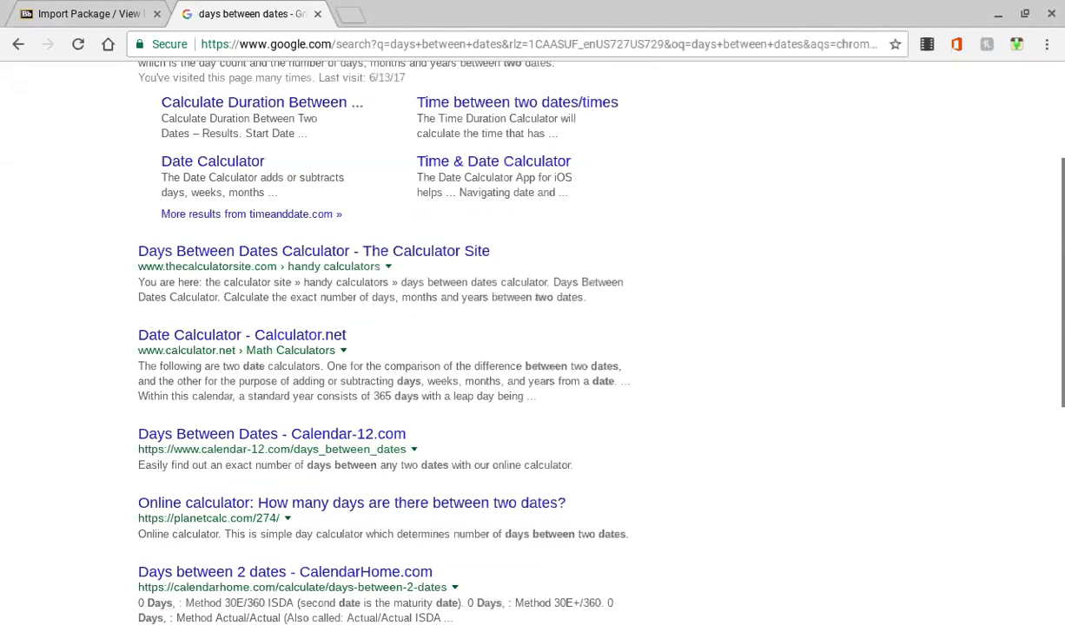
scroll(515, 330, "up", 3)
left_click(361, 215)
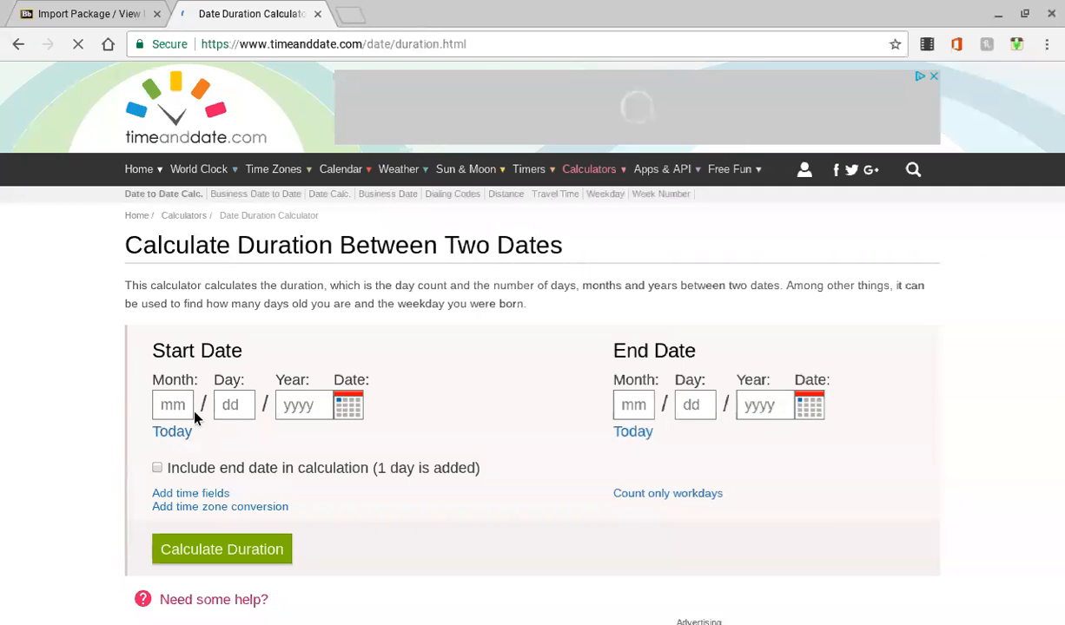
- Set the calculator's start date to 08/21/2017
left_click(171, 406)
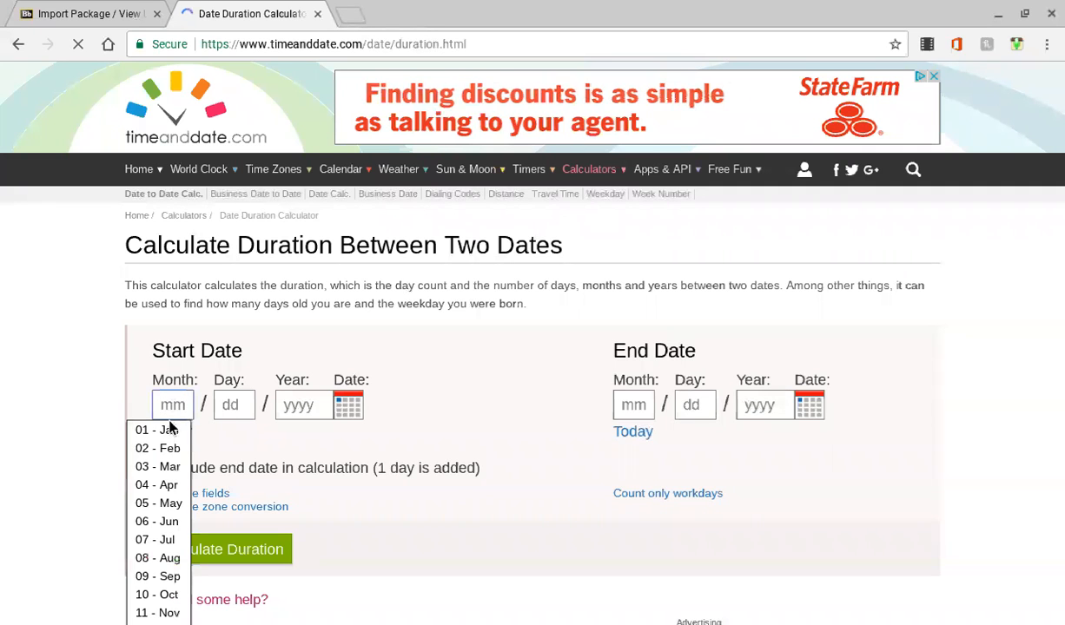
left_click(166, 567)
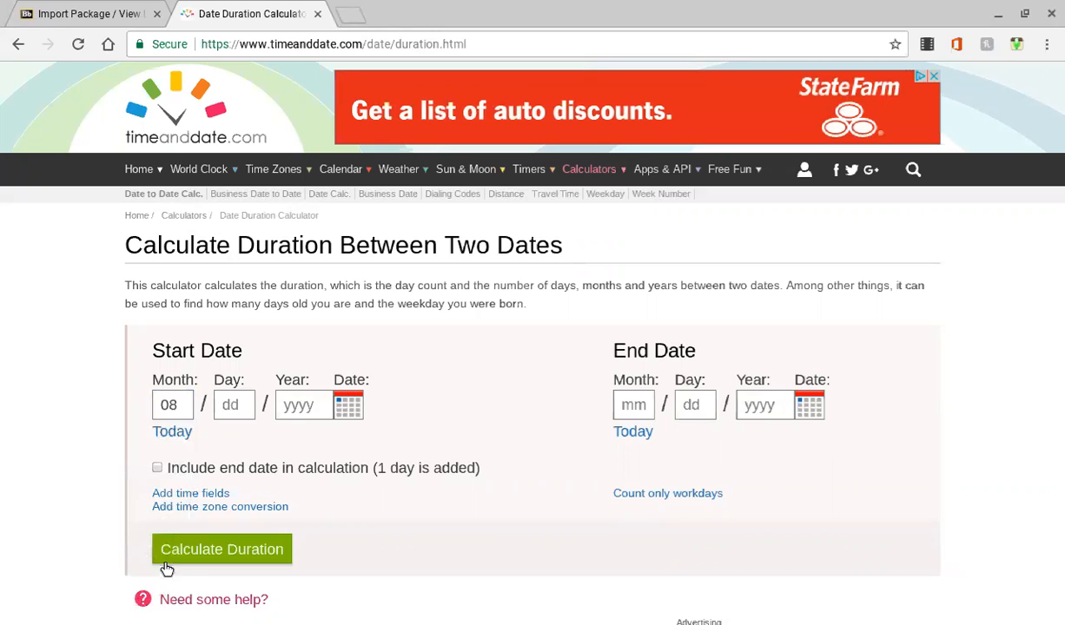
type("21")
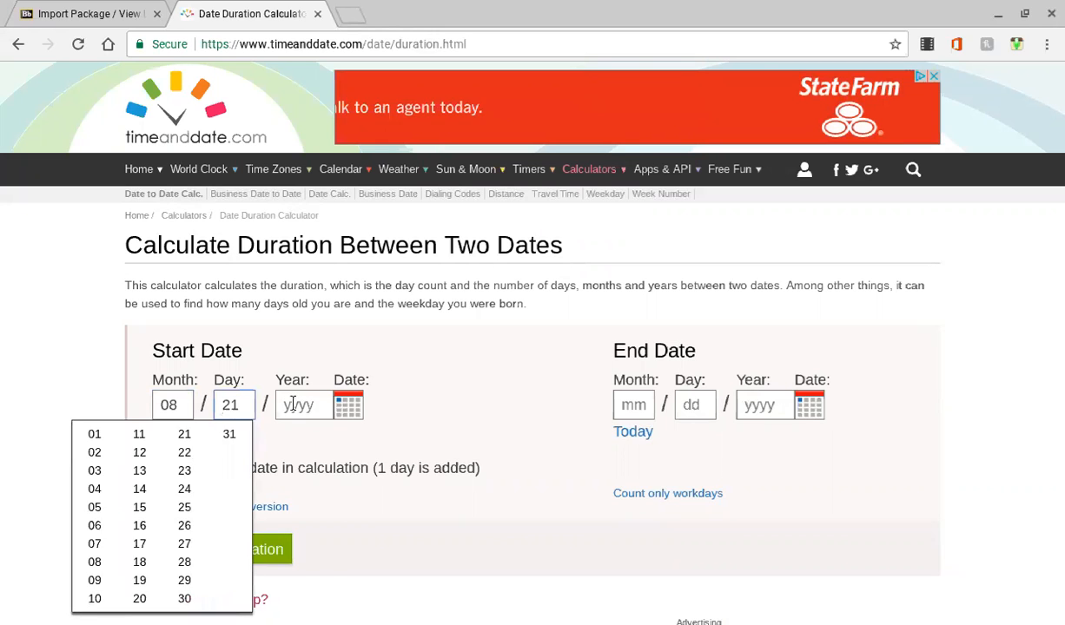
left_click(315, 530)
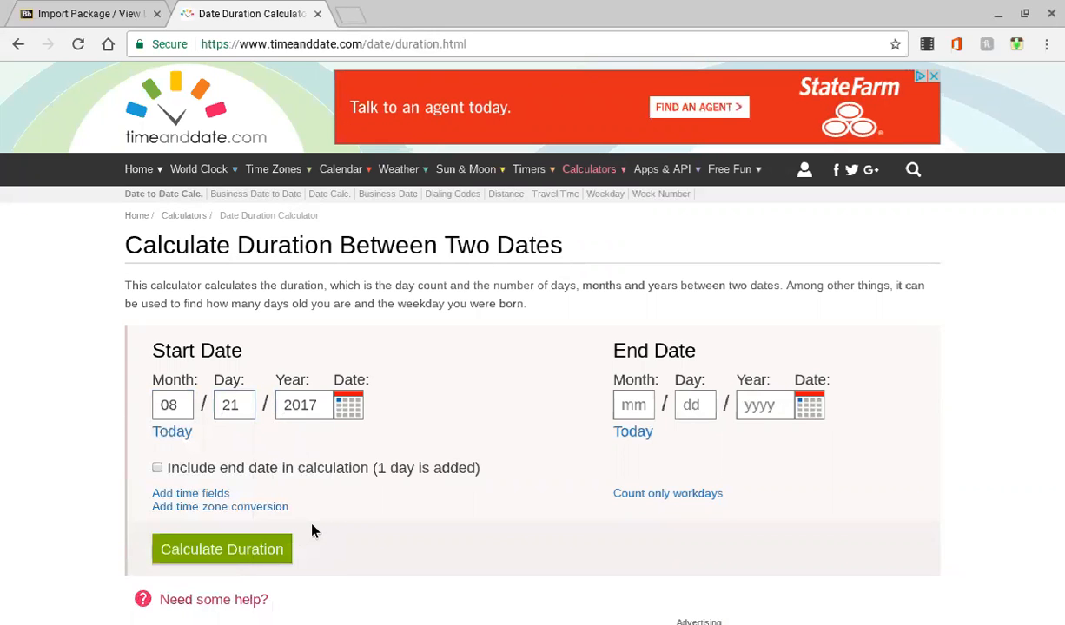
- Set the calculator's end date to 10/20/2017
left_click(639, 411)
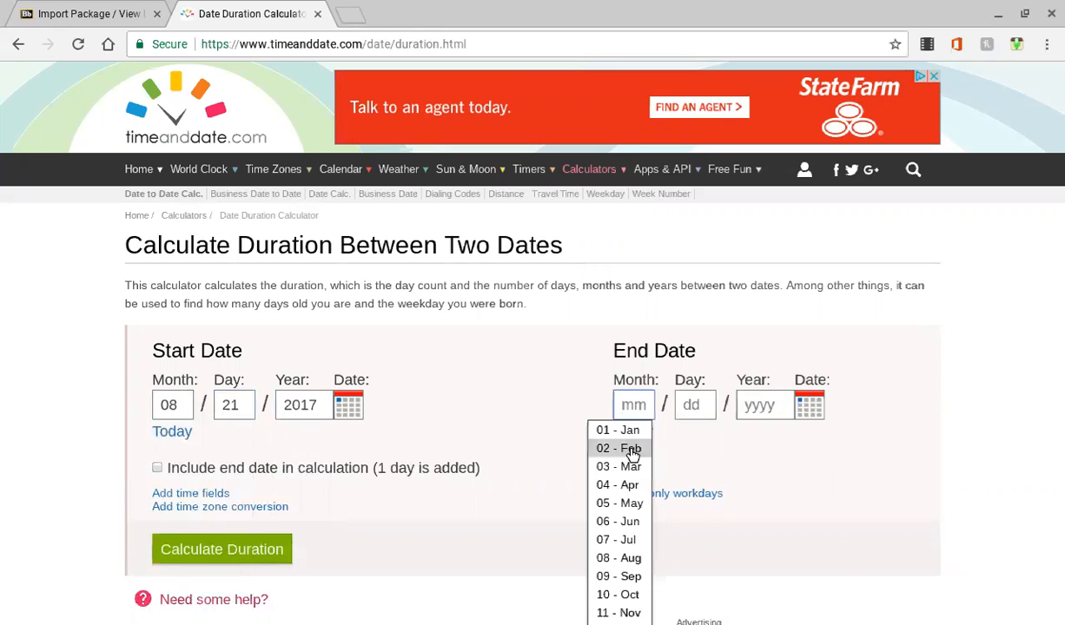
left_click(656, 577)
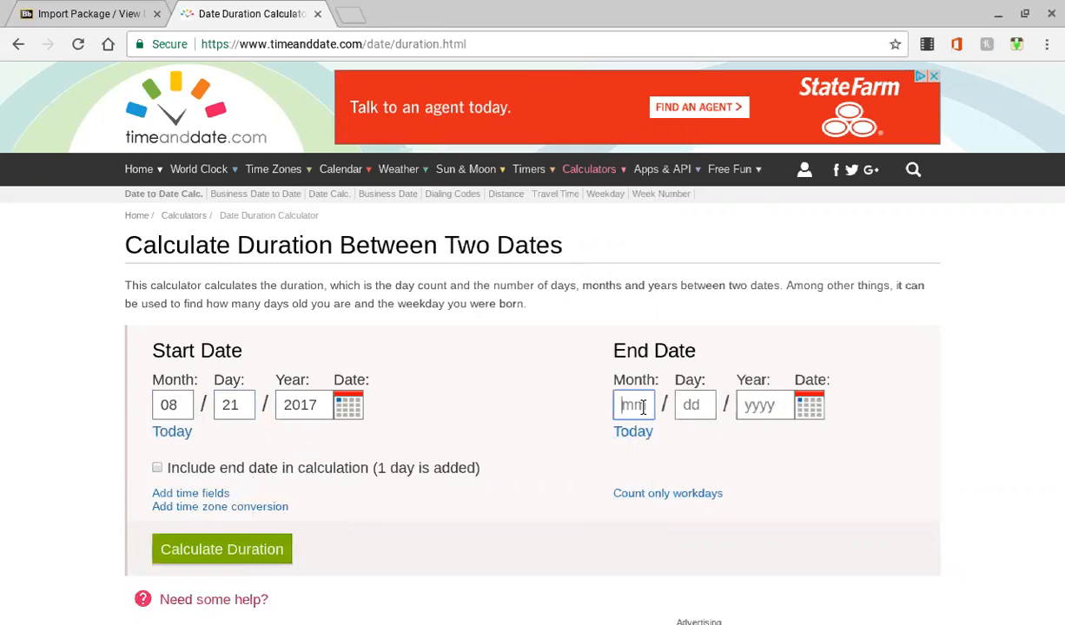
type("10")
key("Tab")
type("20")
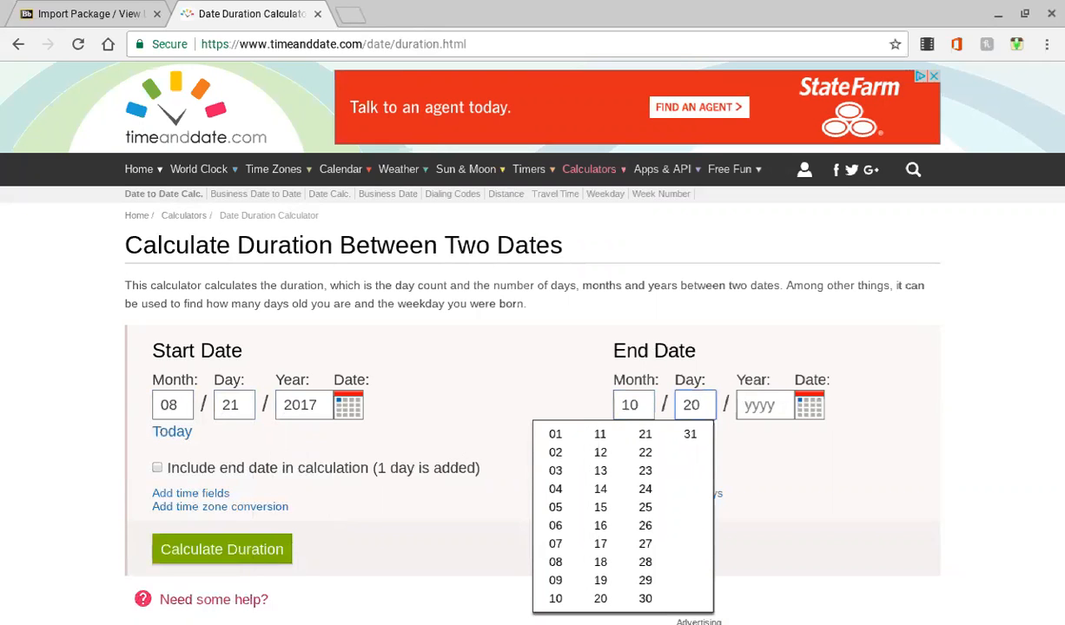
key("Tab")
type("2017")
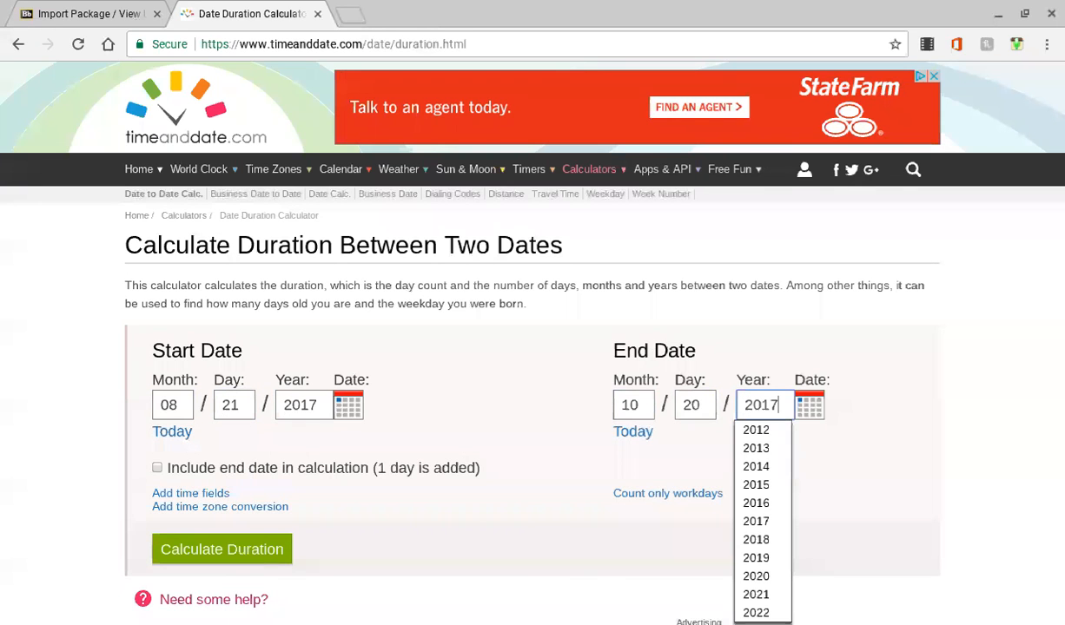
- Calculate the duration between the entered start and end dates, leaving the end date out of the count
scroll(510, 328, "down", 1)
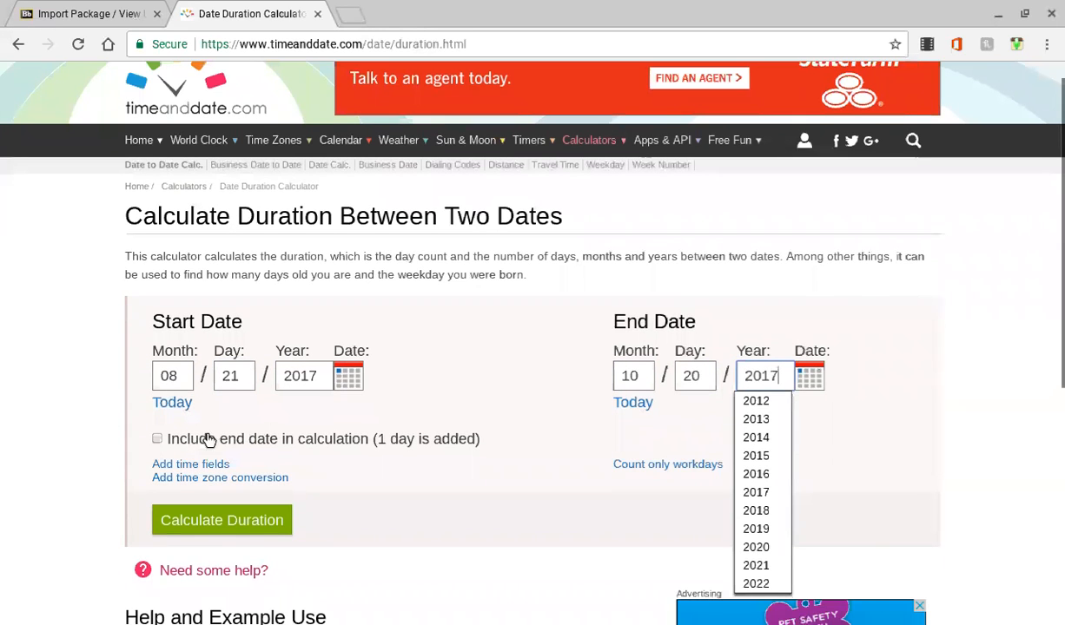
left_click(508, 514)
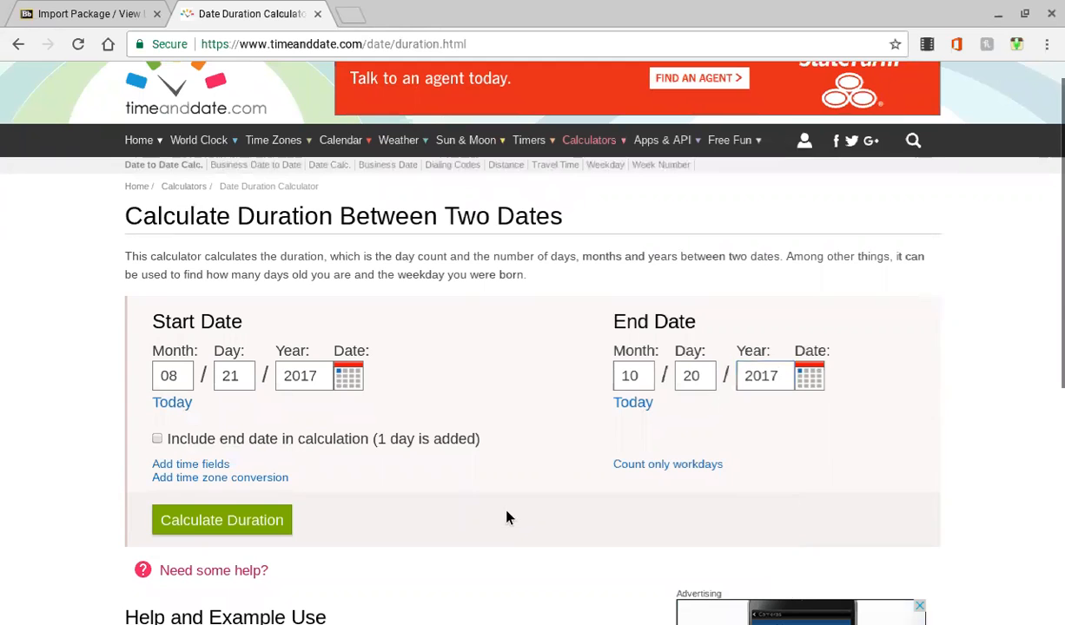
left_click(209, 526)
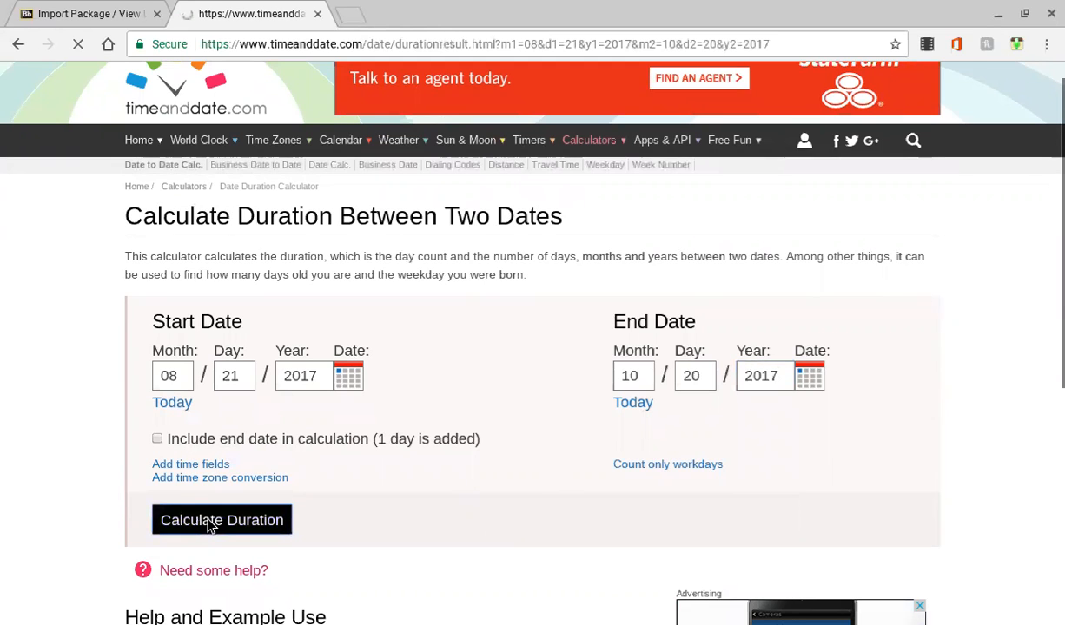
- Review the calculated duration between the start and end dates
scroll(209, 525, "down", 3)
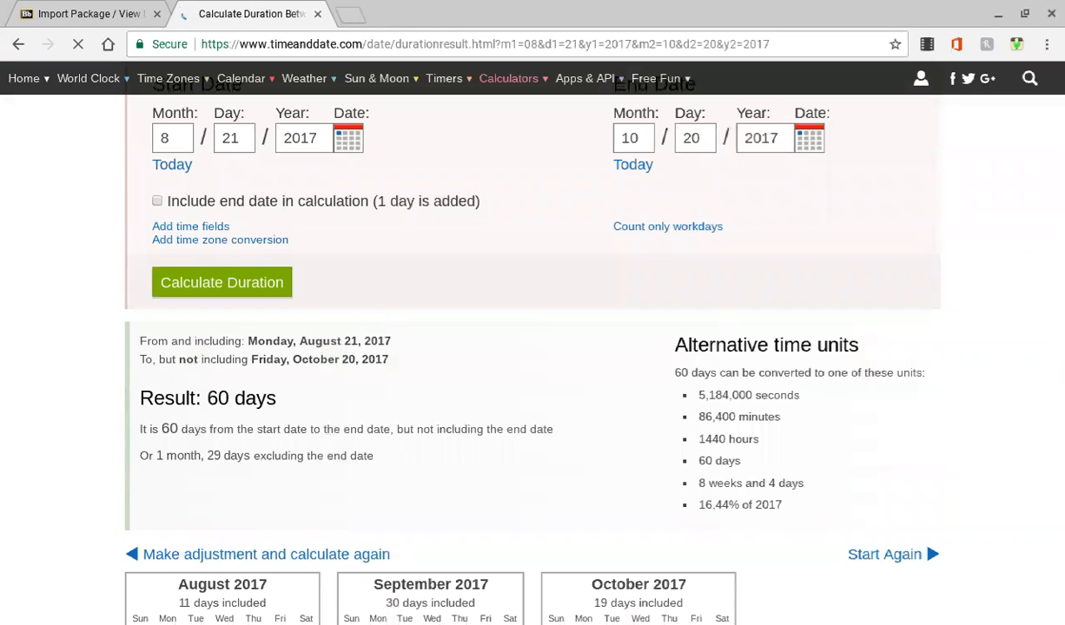
scroll(532, 348, "up", 2)
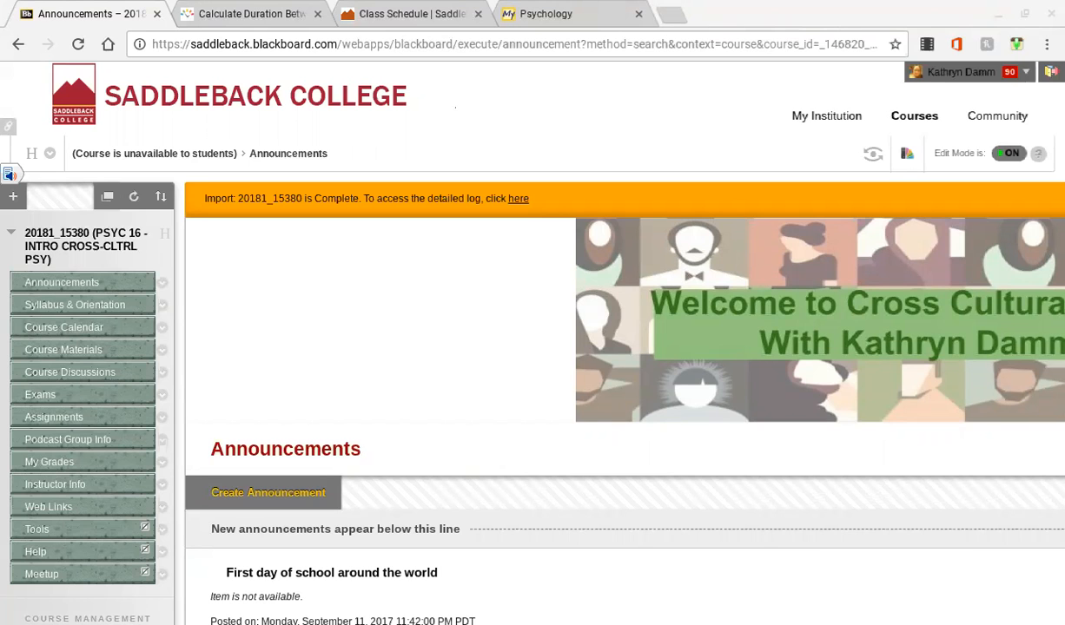
- Look over the imported course's banner and Announcements page across its full width
scroll(532, 330, "right", 5)
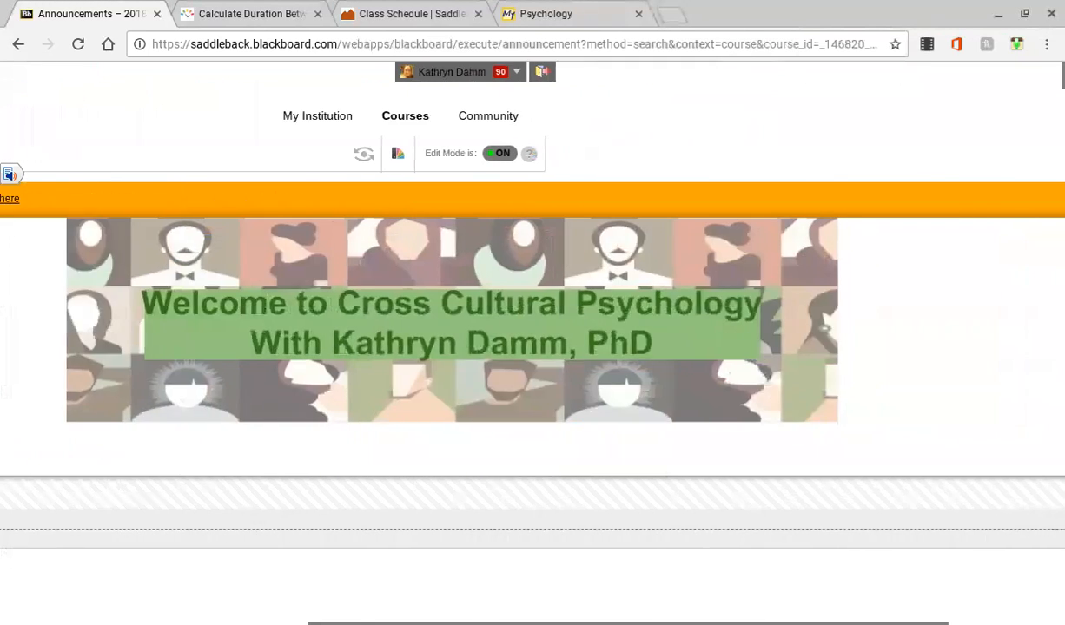
scroll(532, 330, "right", 2)
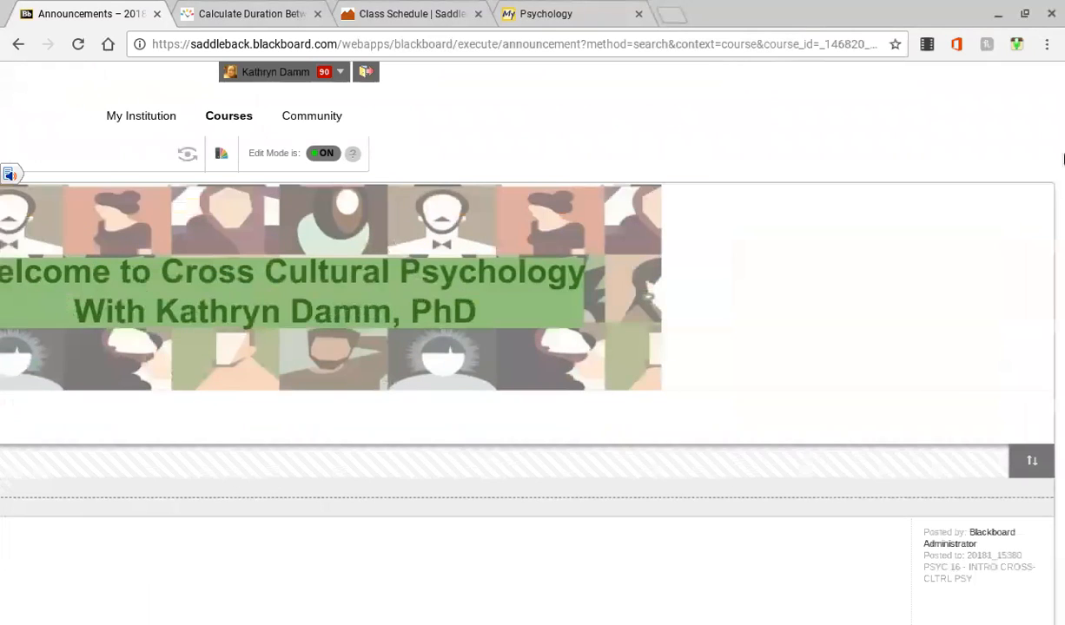
scroll(535, 249, "left", 3)
scroll(532, 399, "left", 4)
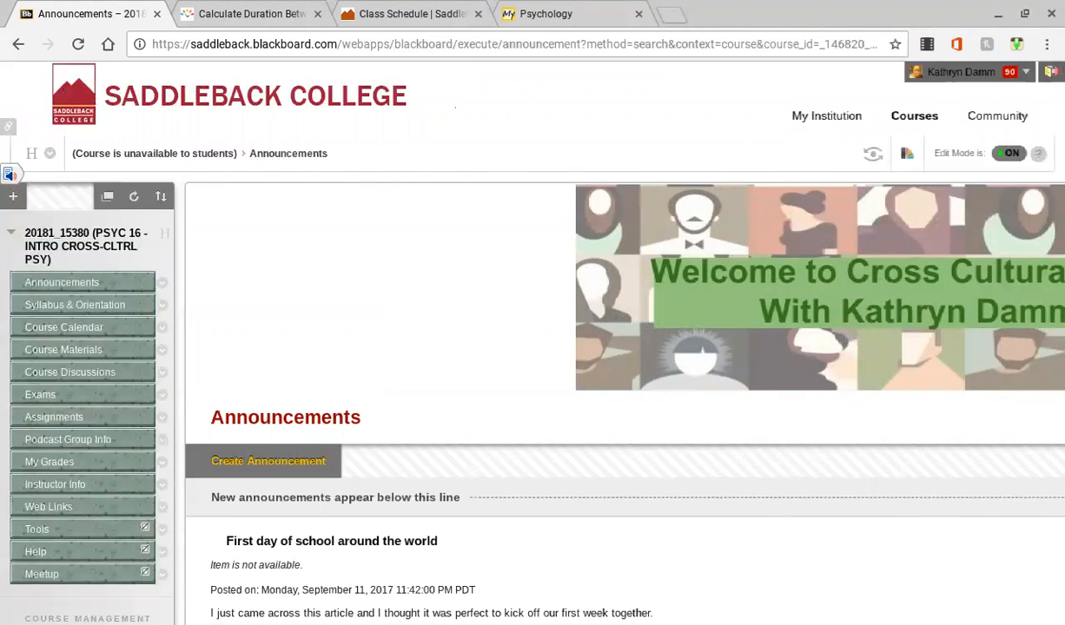
- Open the Date Management tool for the imported PSYC 16 course
scroll(135, 420, "down", 5)
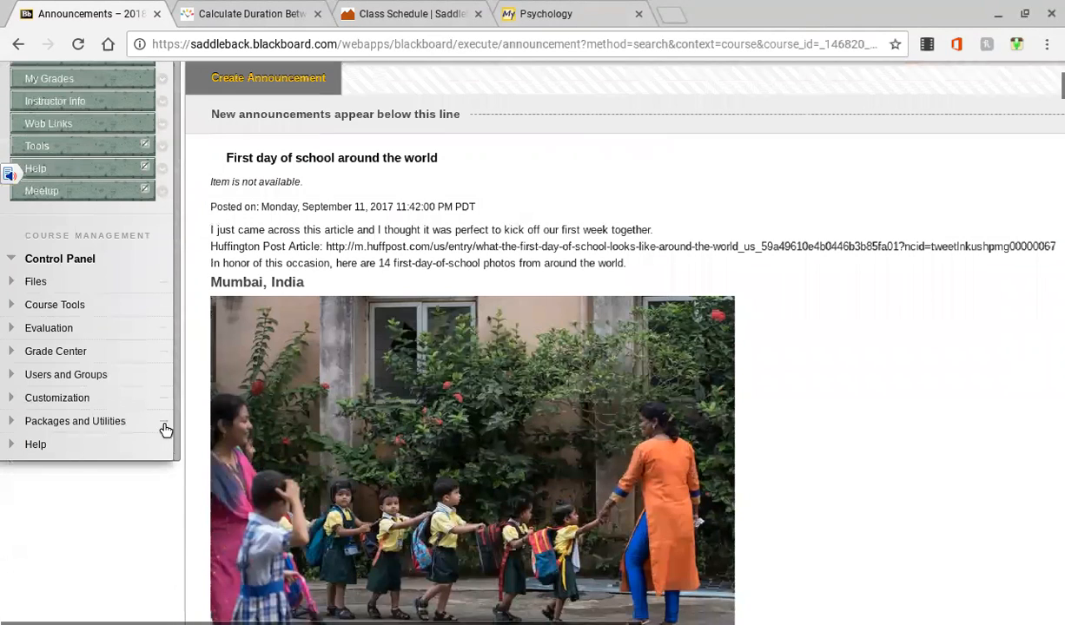
left_click(167, 424)
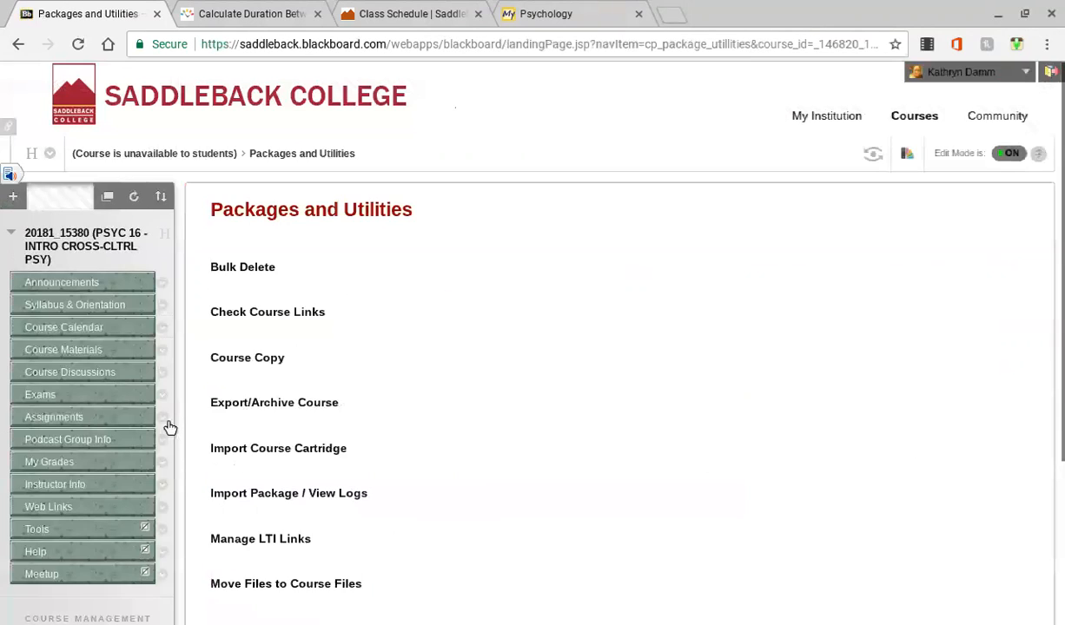
scroll(167, 428, "down", 3)
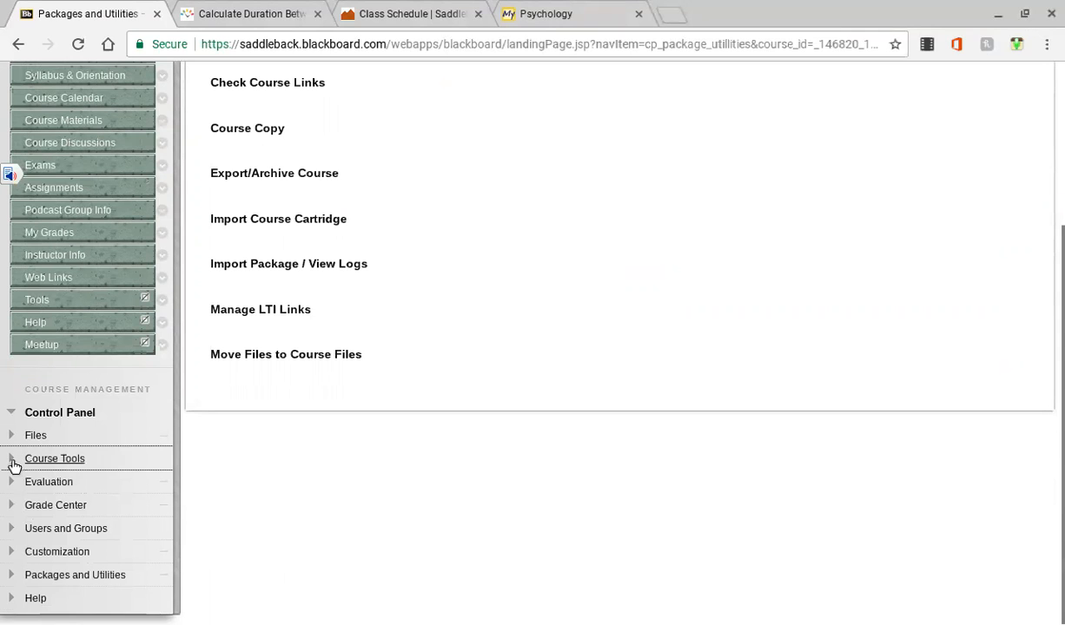
left_click(14, 466)
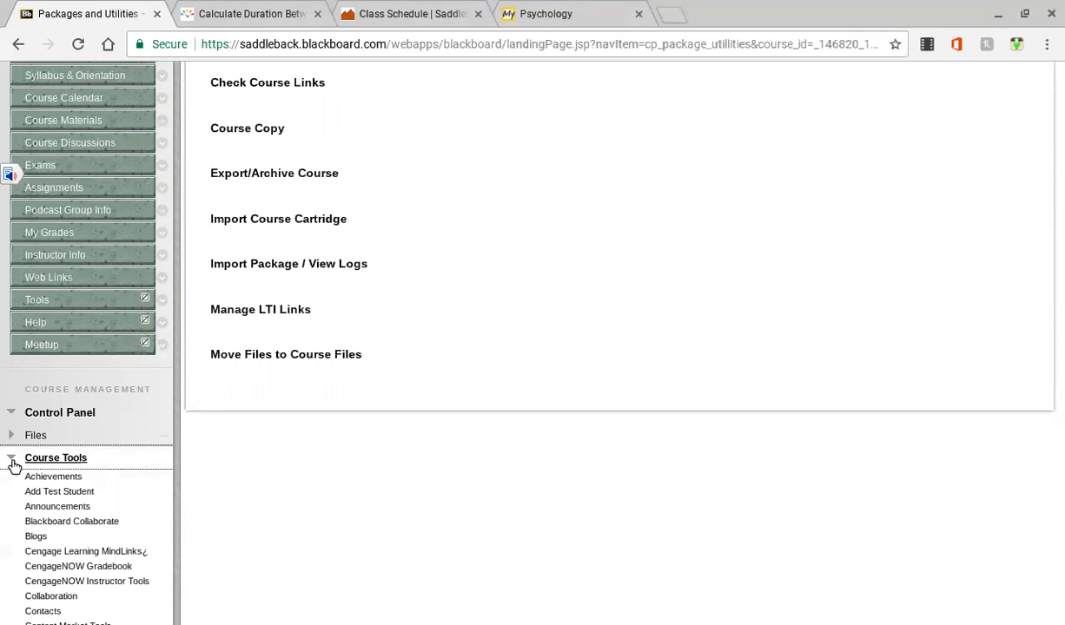
scroll(14, 467, "down", 4)
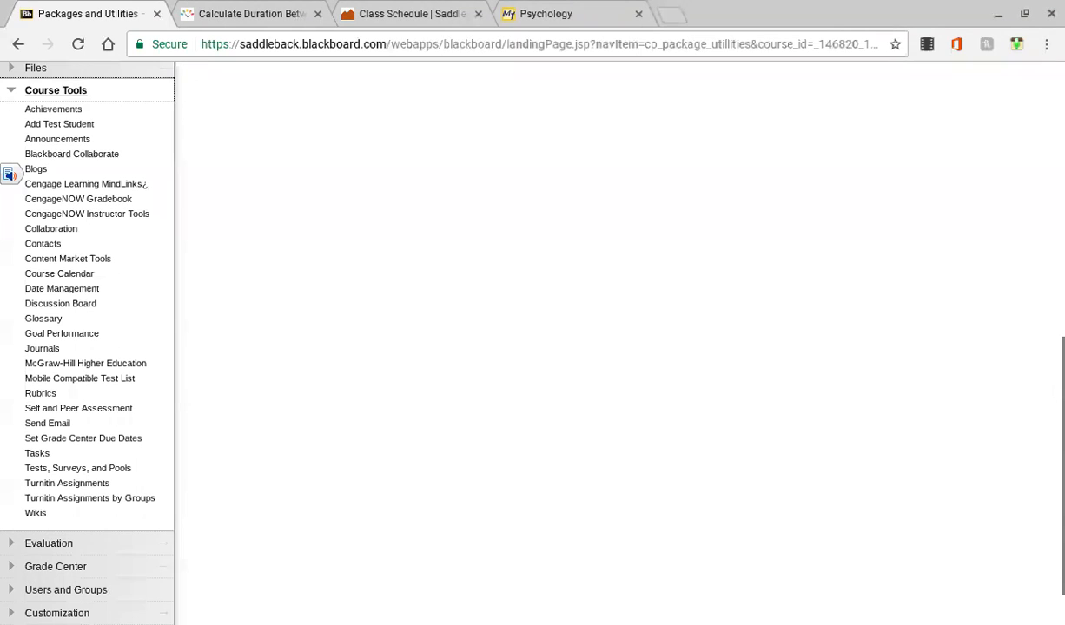
left_click(80, 291)
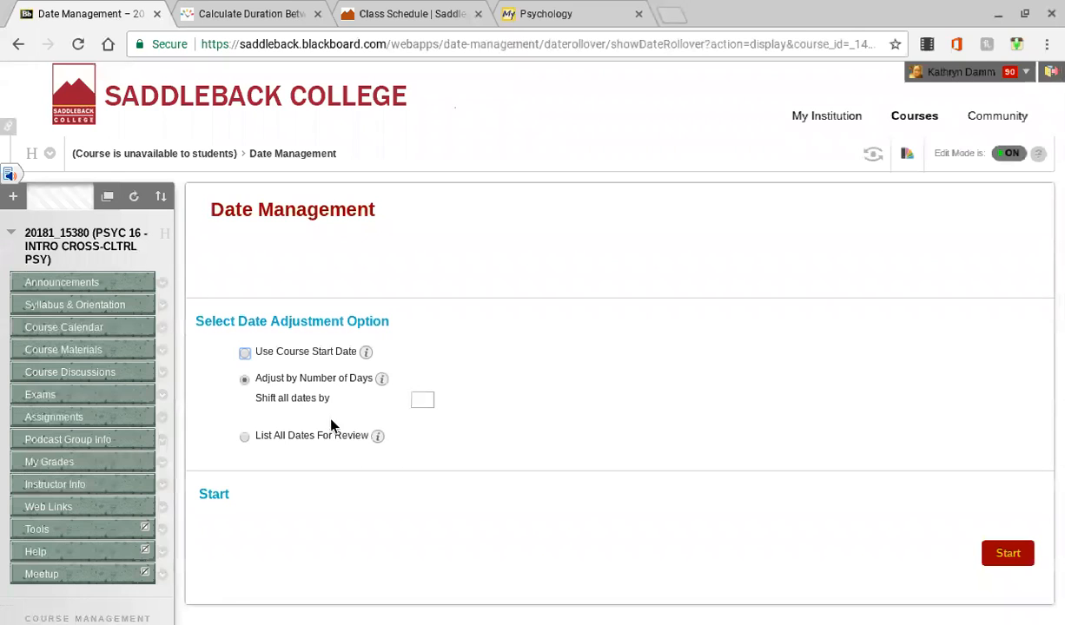
- Shift all course dates by 127 days, run the adjustment and continue to the date review
left_click(424, 398)
type("127")
scroll(532, 347, "down", 3)
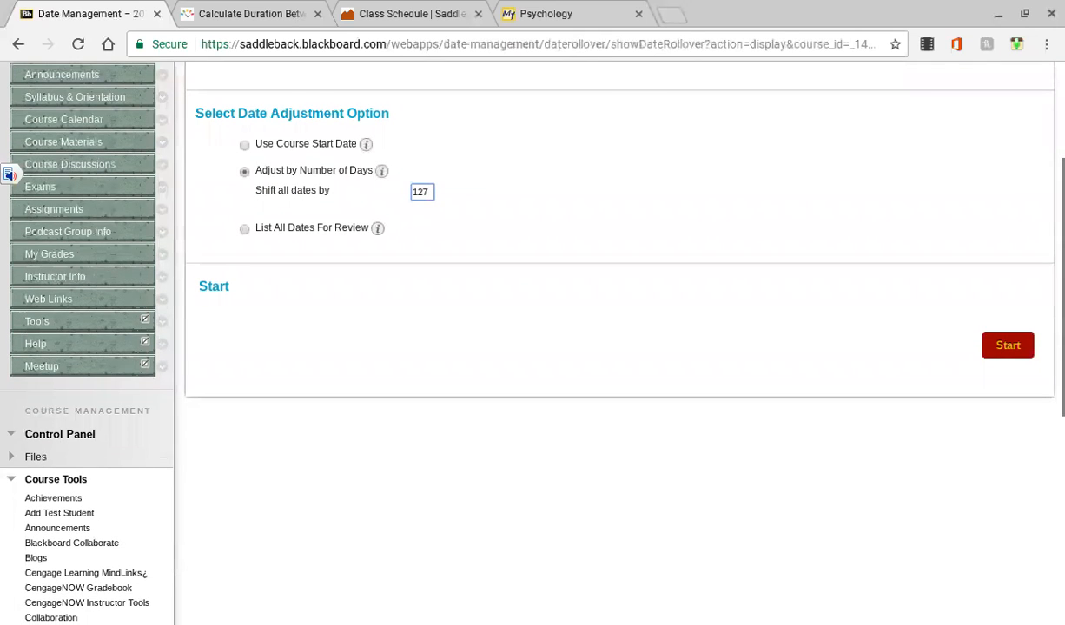
left_click(1007, 344)
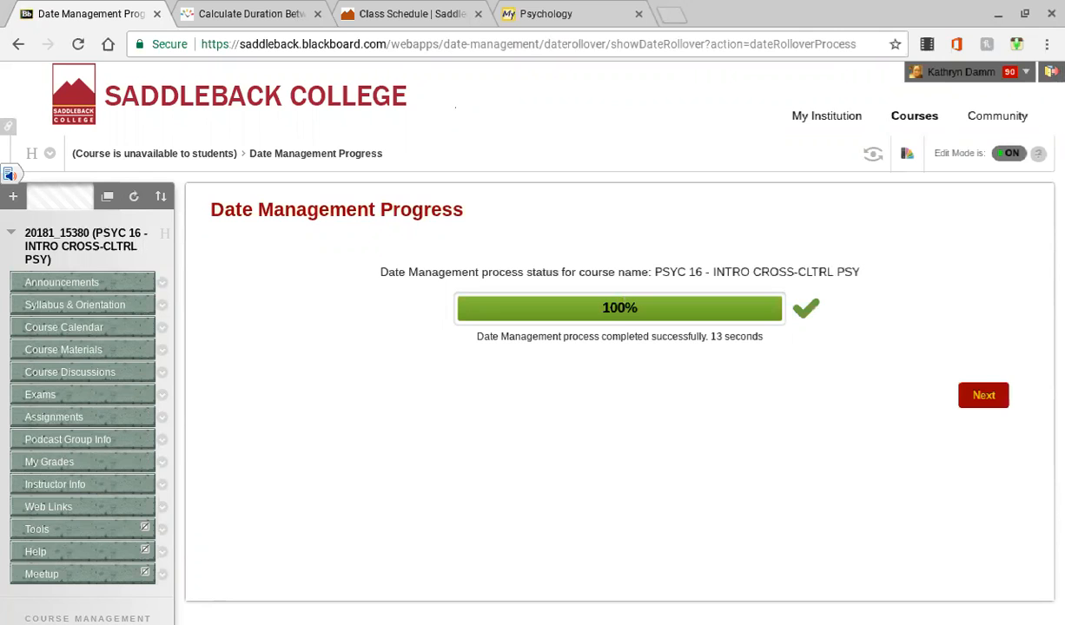
scroll(532, 348, "down", 3)
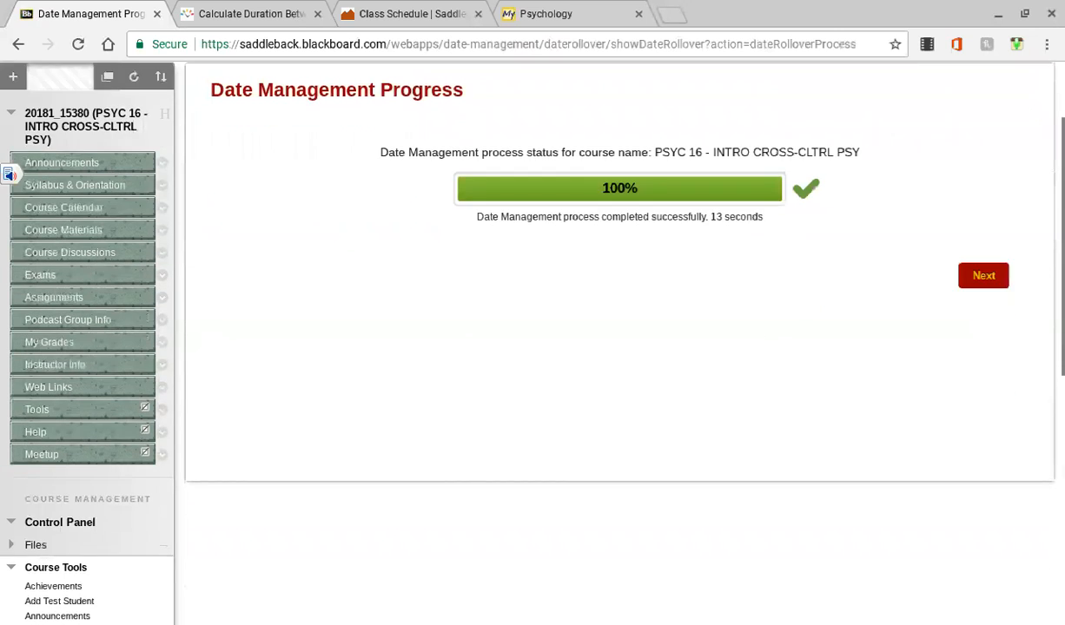
left_click(983, 181)
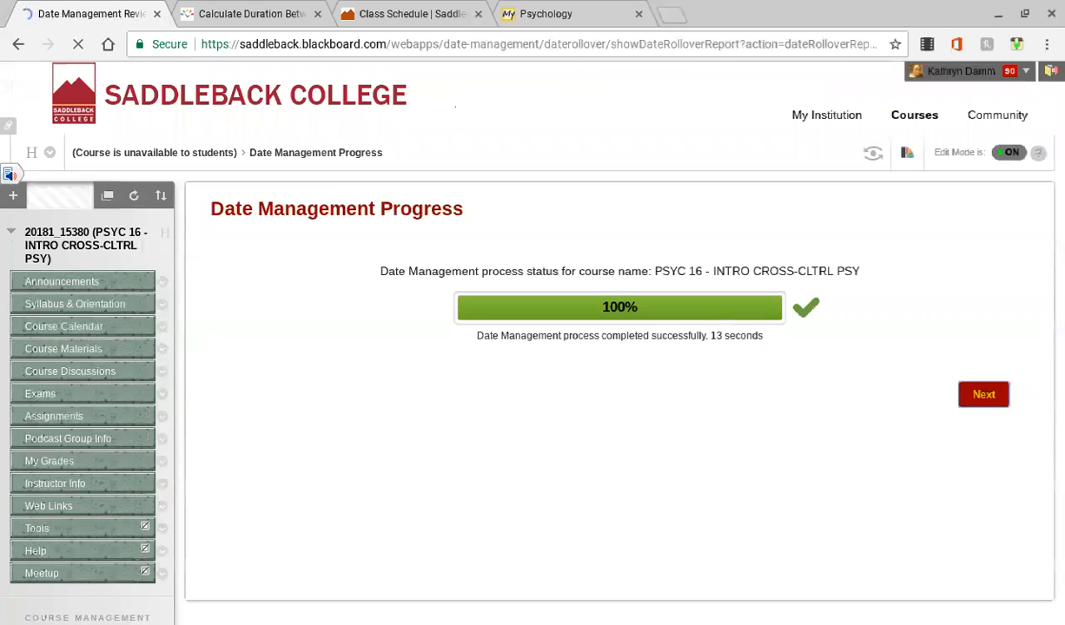
- Look over the adjusted dates and filter the Date Management Review to Test items only
scroll(532, 347, "down", 2)
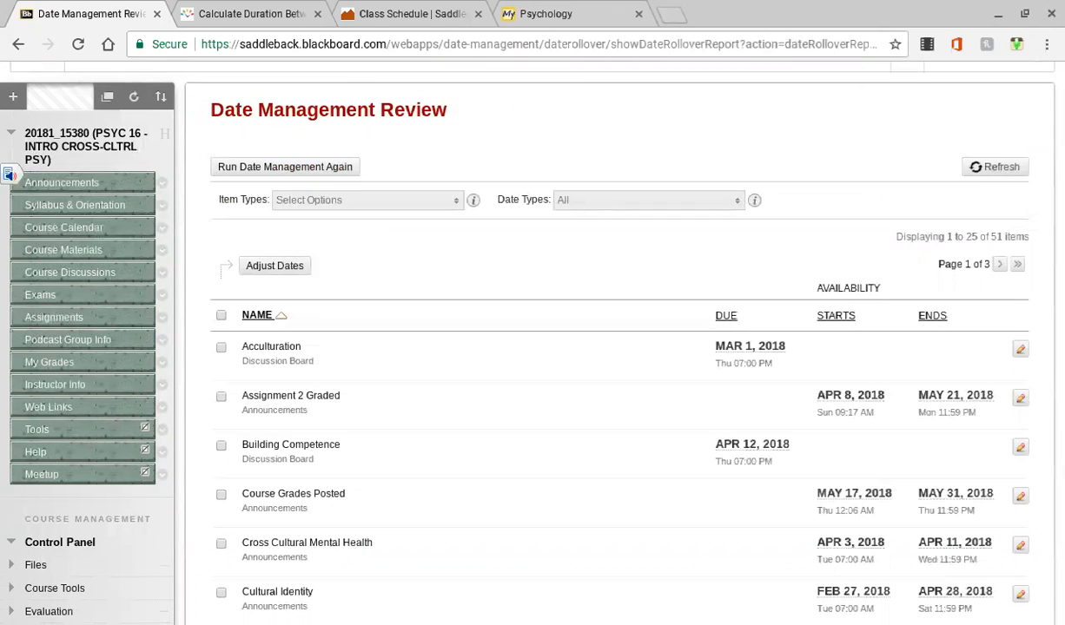
left_click(55, 589)
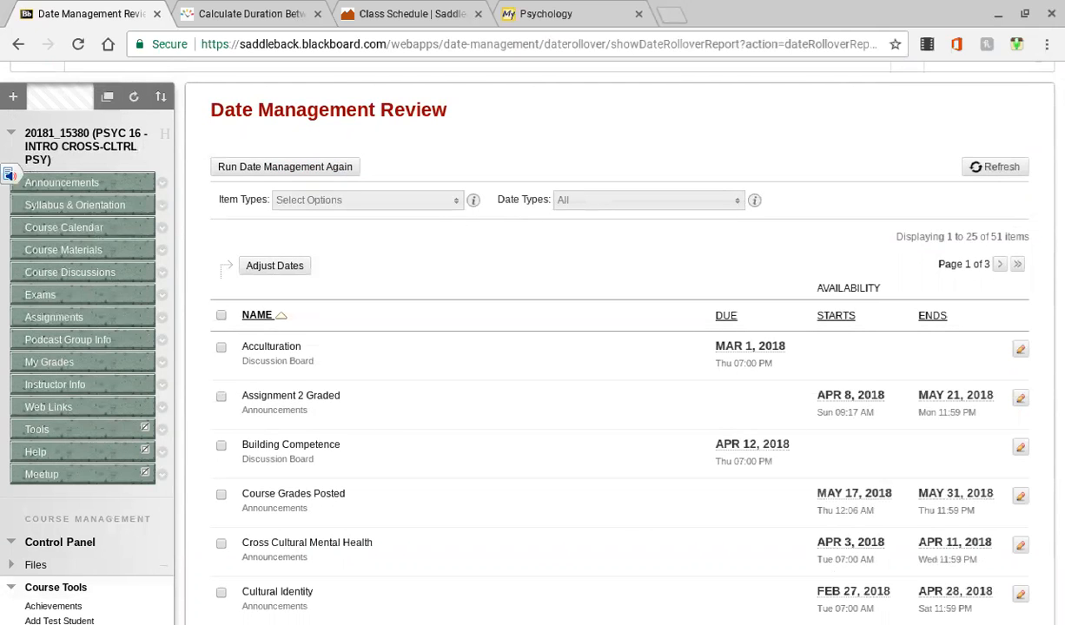
scroll(532, 347, "down", 2)
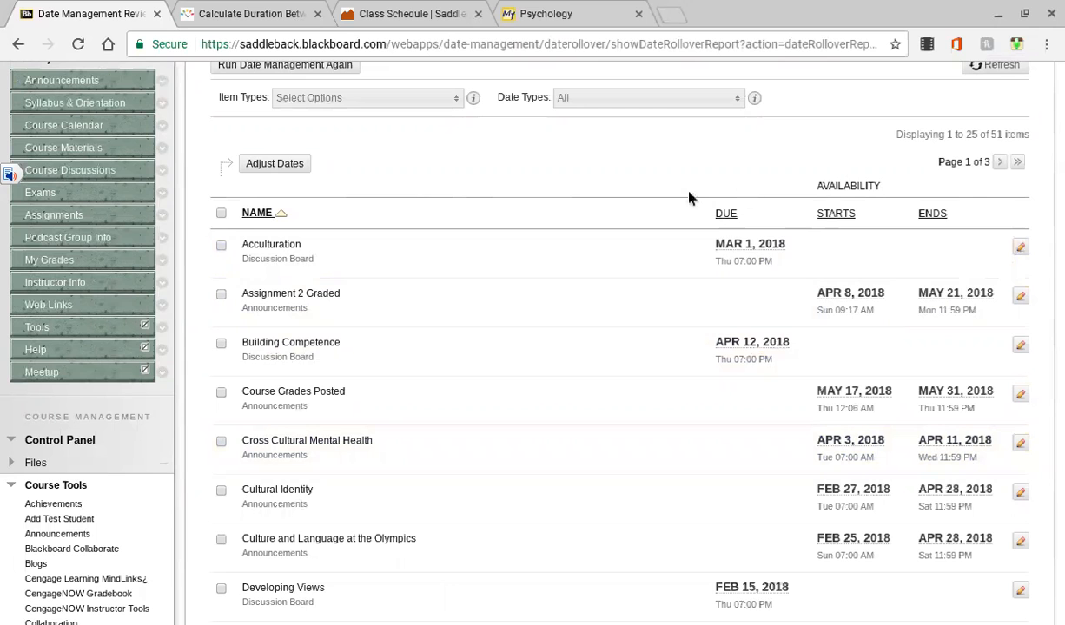
scroll(660, 187, "up", 3)
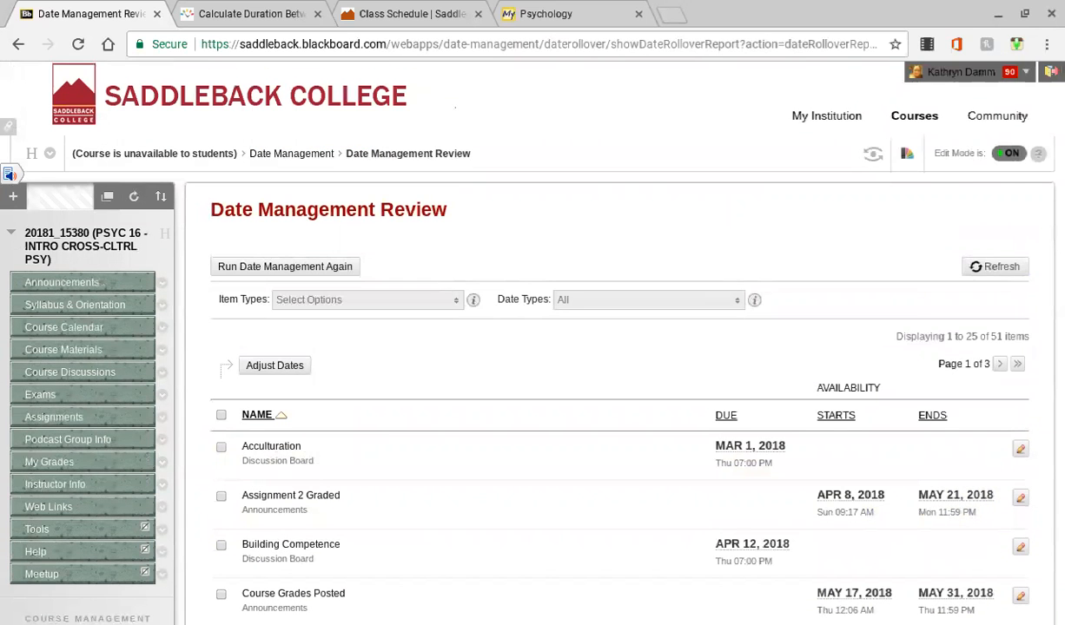
left_click(453, 303)
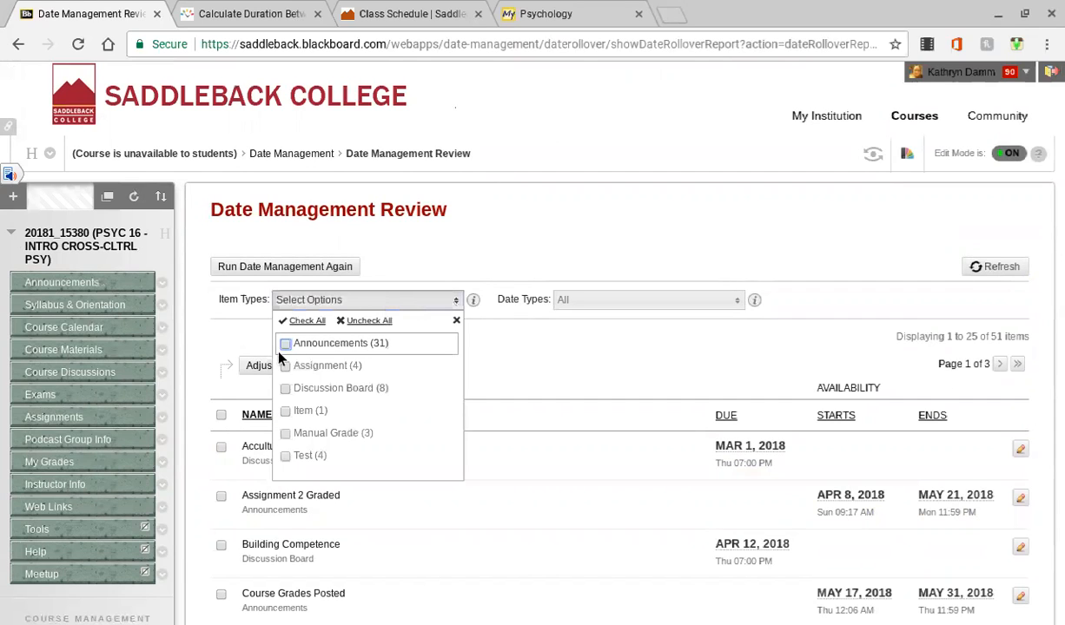
left_click(285, 456)
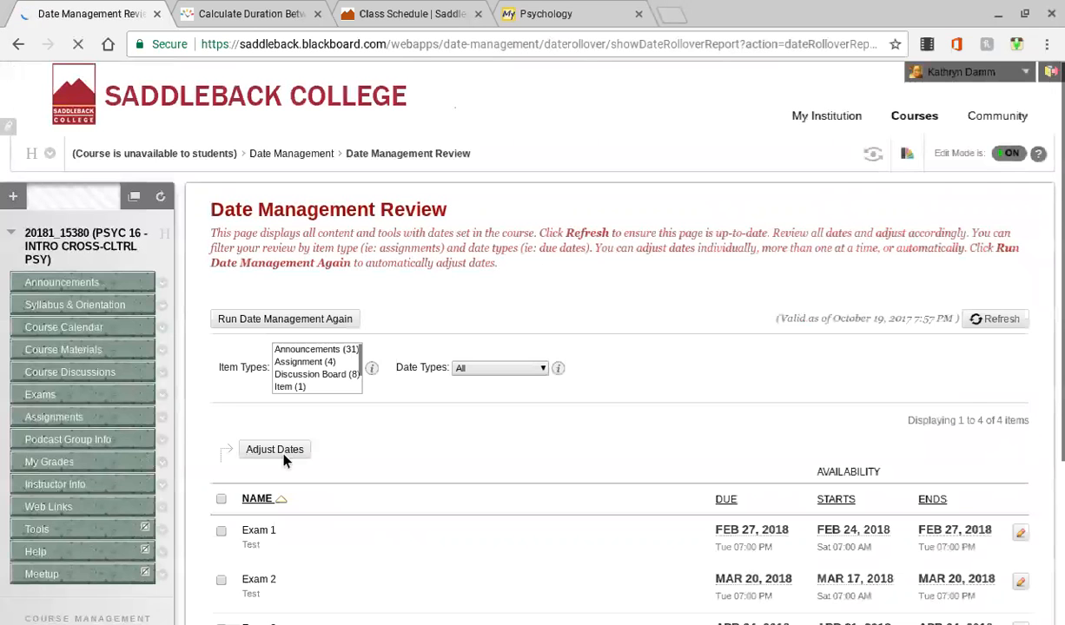
scroll(283, 460, "down", 3)
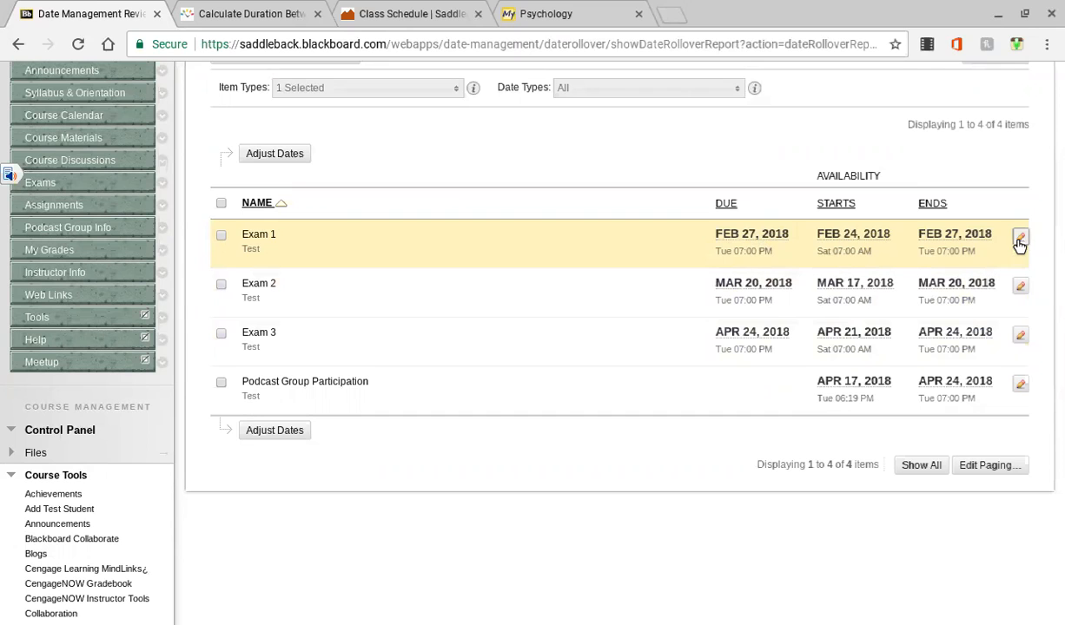
- Open Exam 1's dates for editing, check the availability start calendar and save the entry with its existing values
left_click(1019, 238)
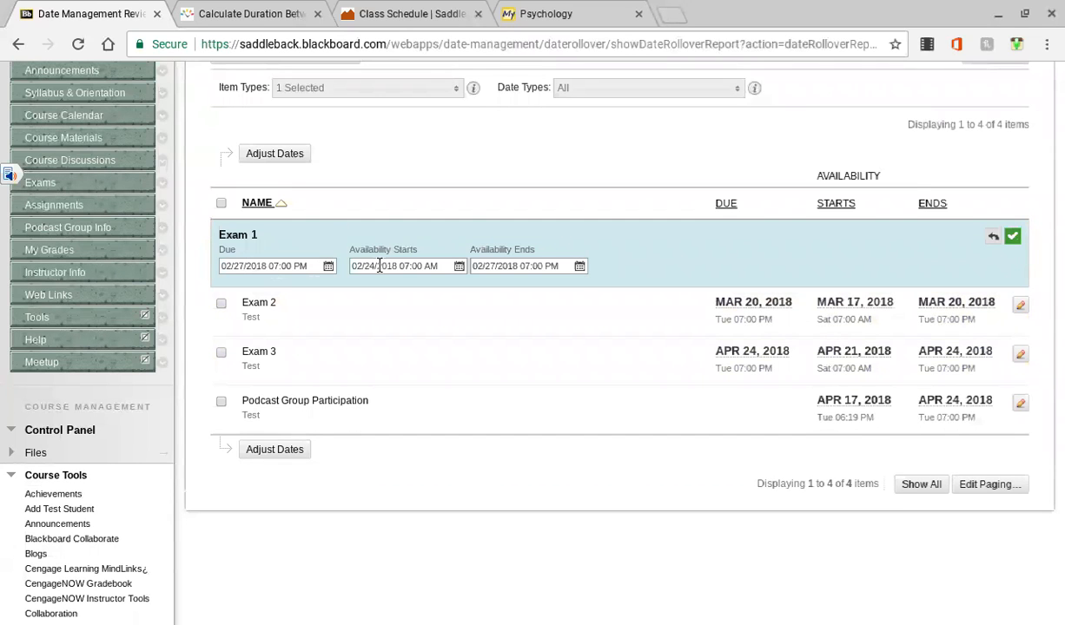
left_click(406, 265)
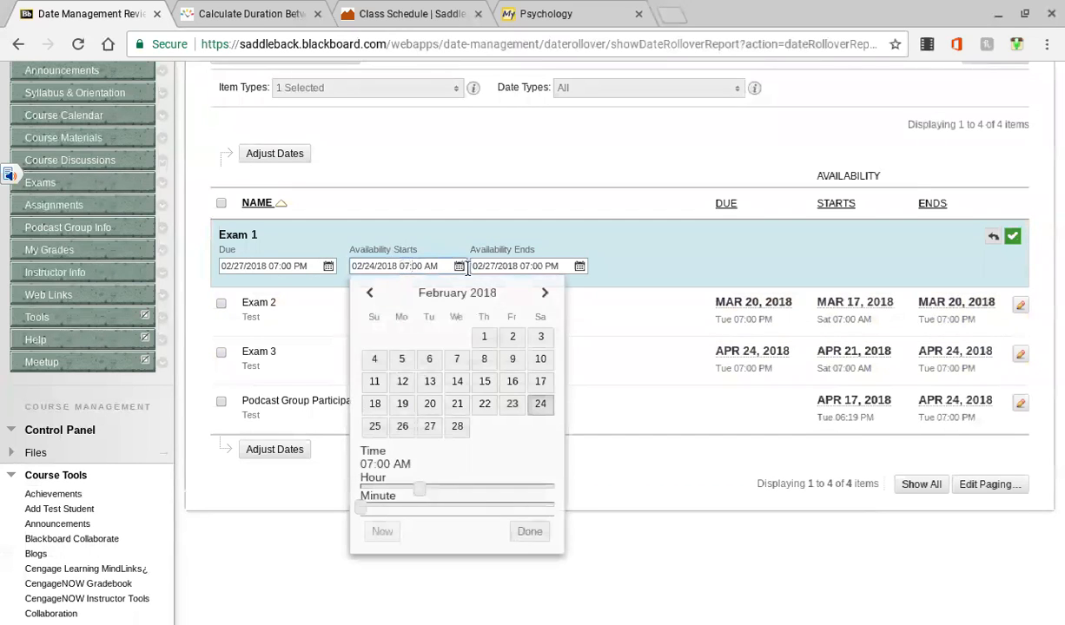
left_click(426, 233)
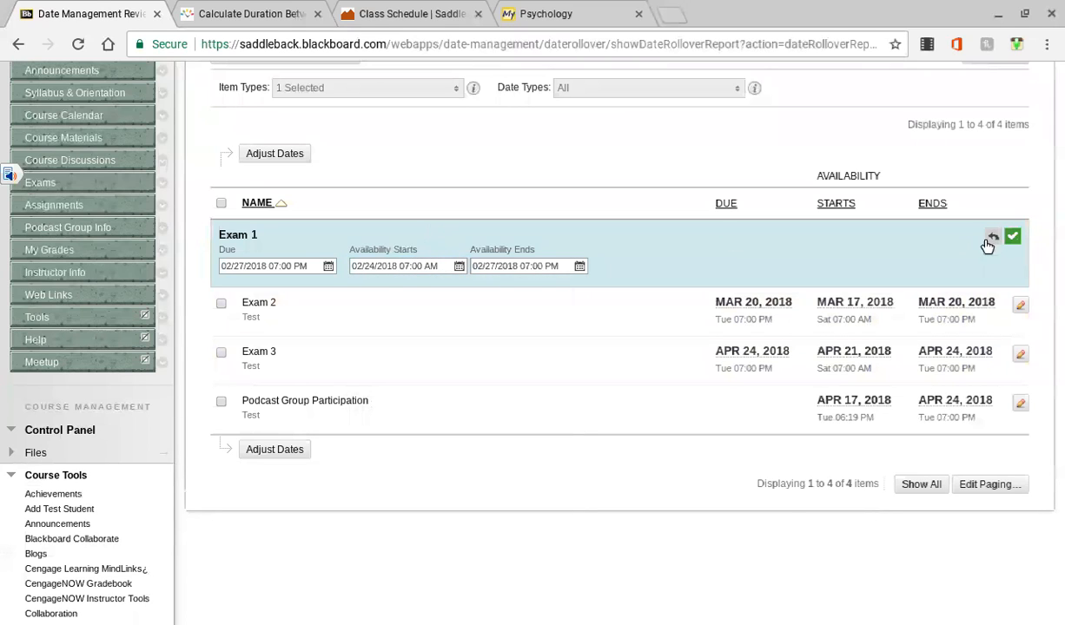
left_click(1013, 238)
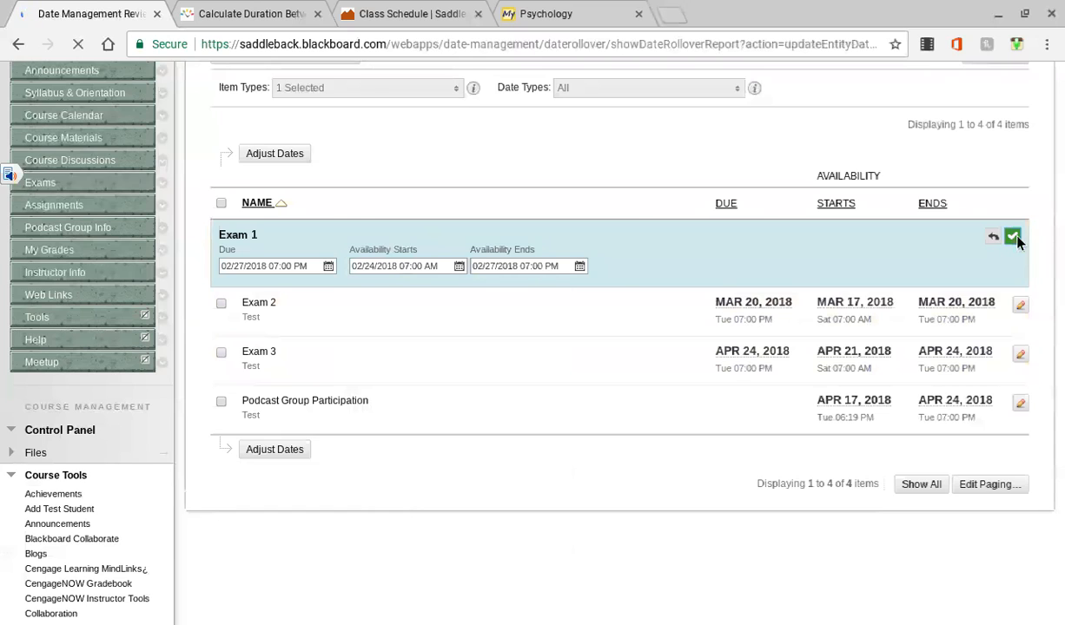
scroll(1020, 244, "down", 3)
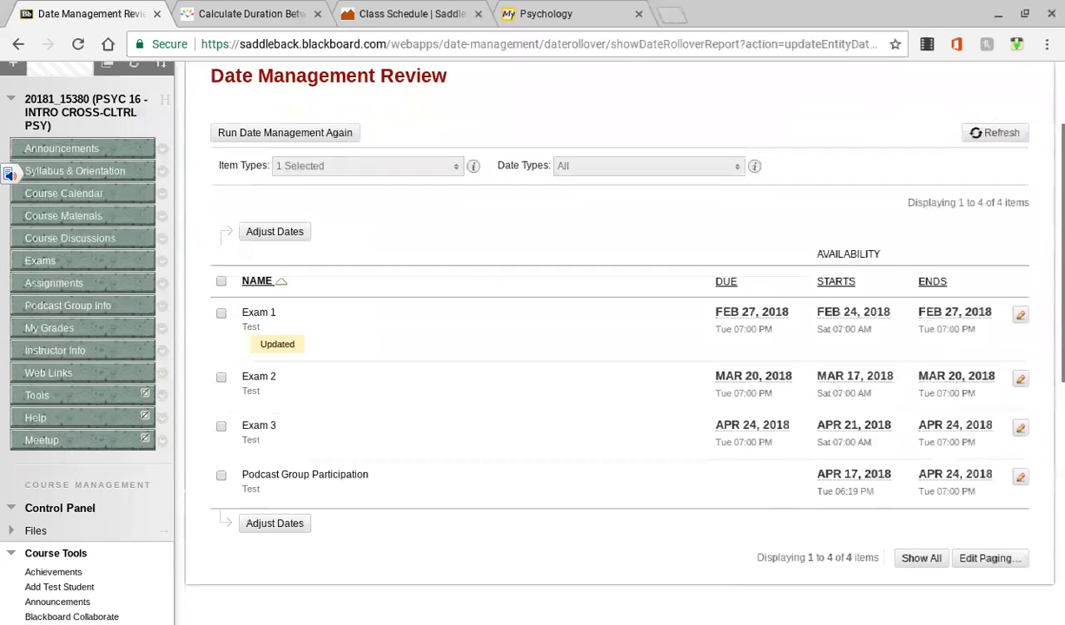
left_click(221, 281)
left_click(262, 232)
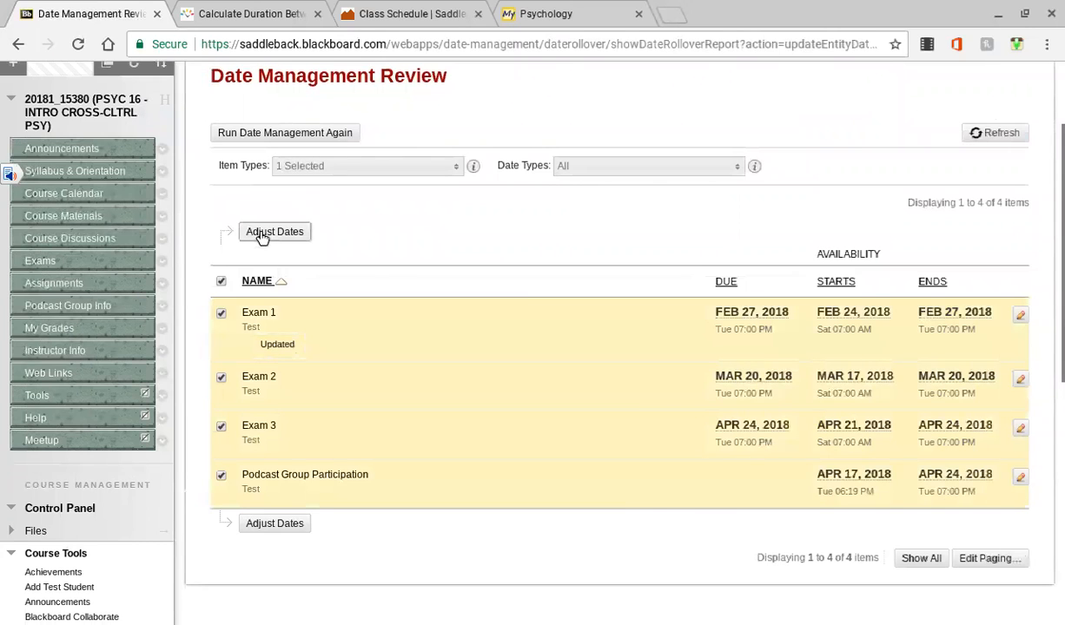
scroll(300, 360, "down", 2)
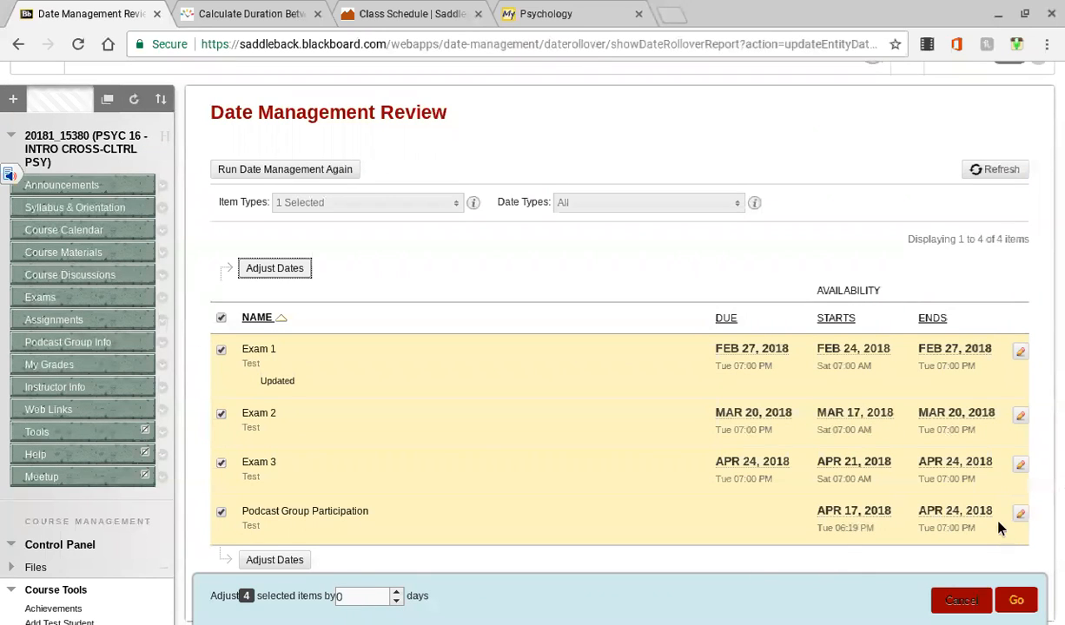
scroll(997, 528, "up", 2)
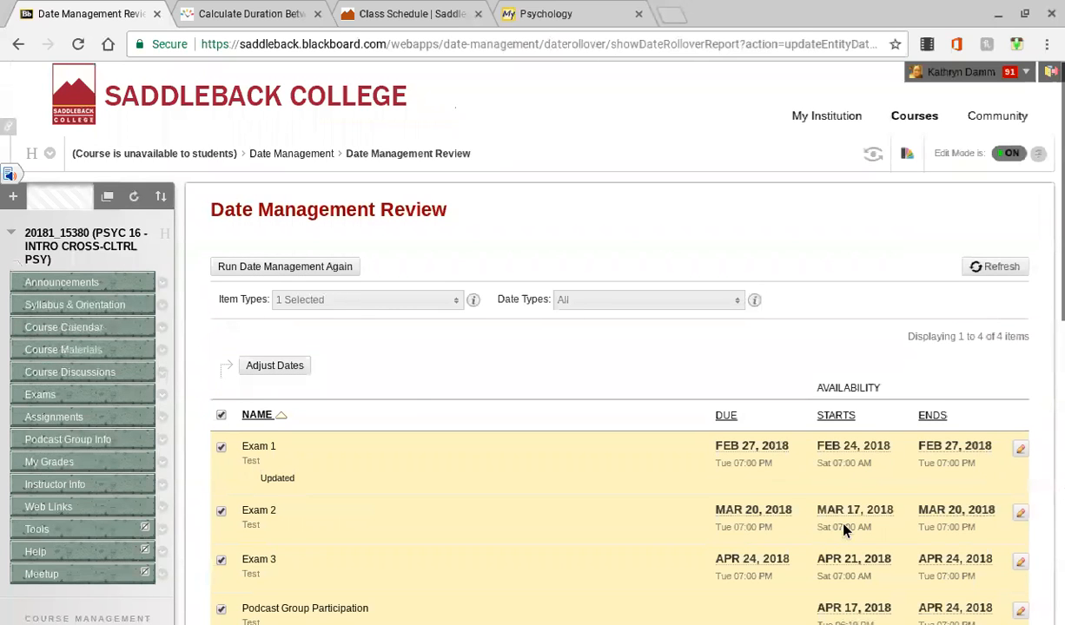
scroll(412, 399, "down", 1)
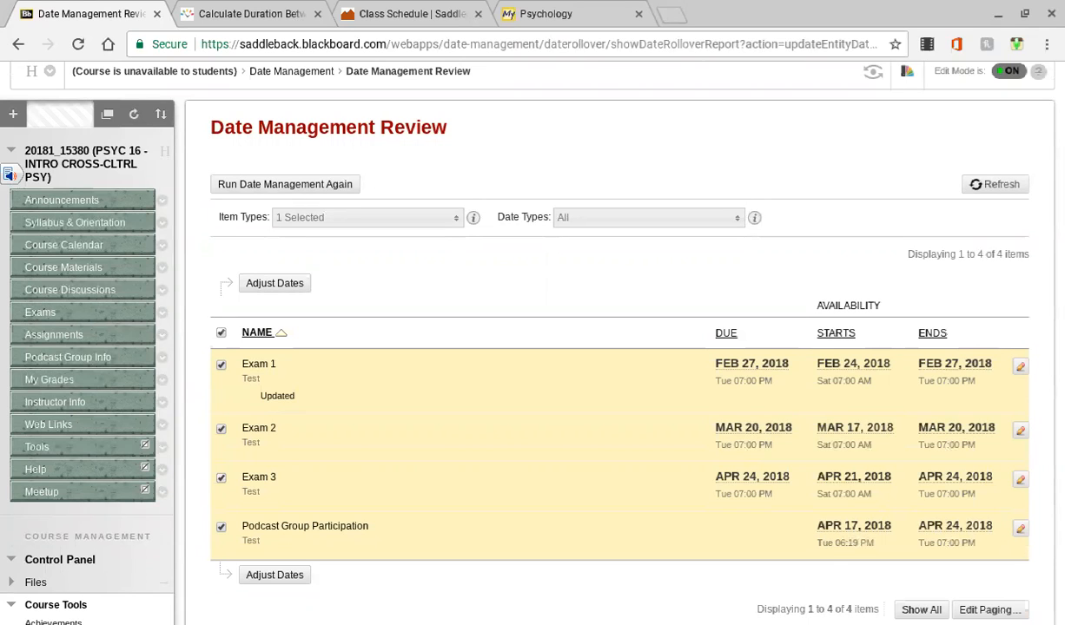
- Change the review's item type filter from Test to Discussion Board
left_click(368, 218)
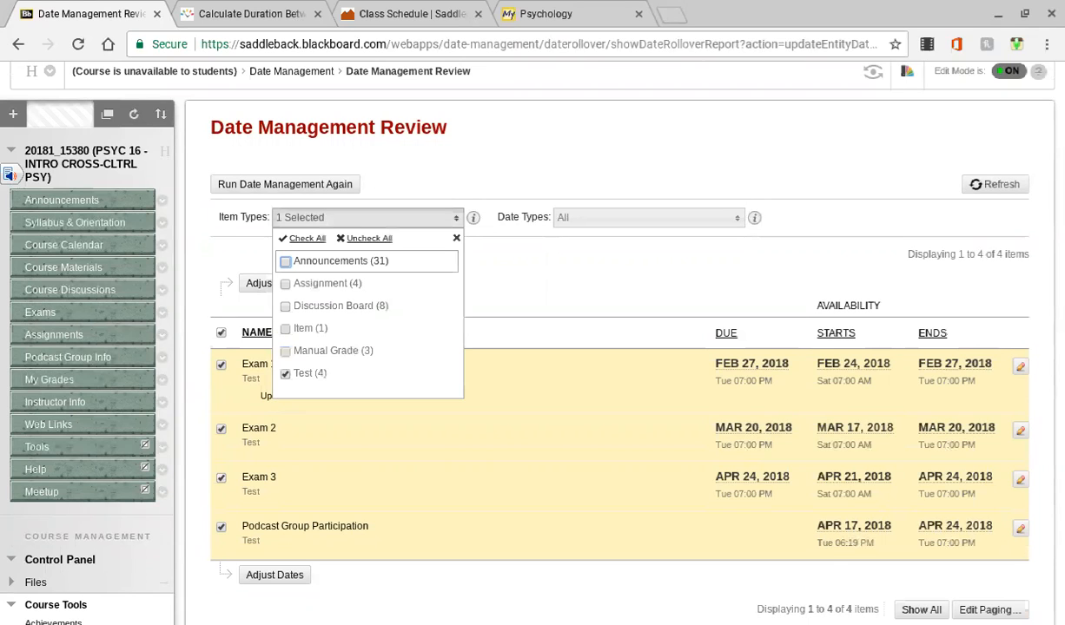
left_click(286, 374)
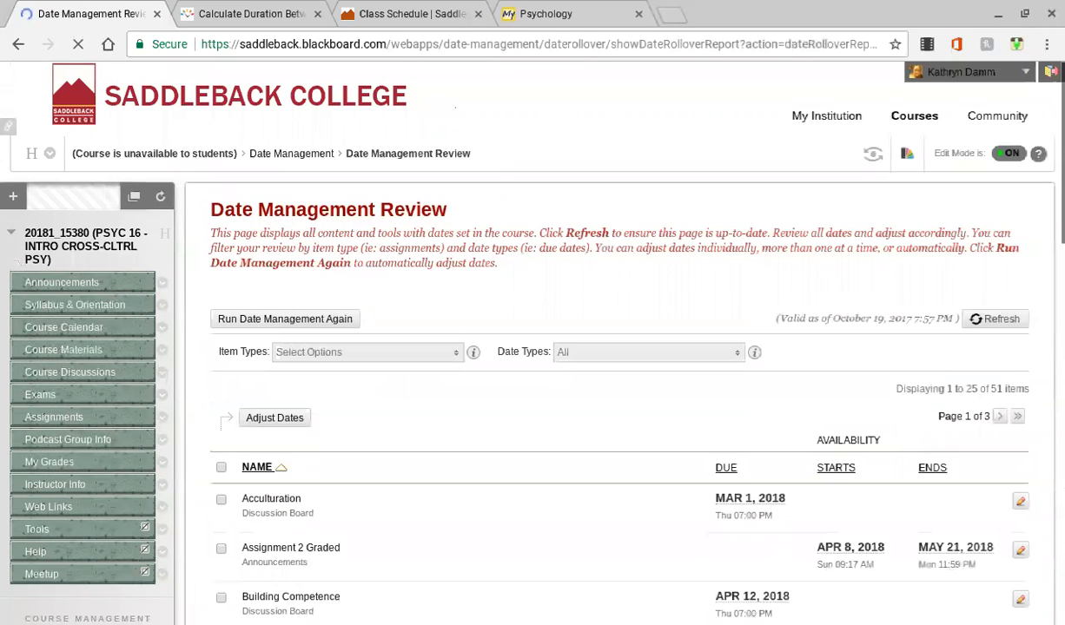
left_click(368, 301)
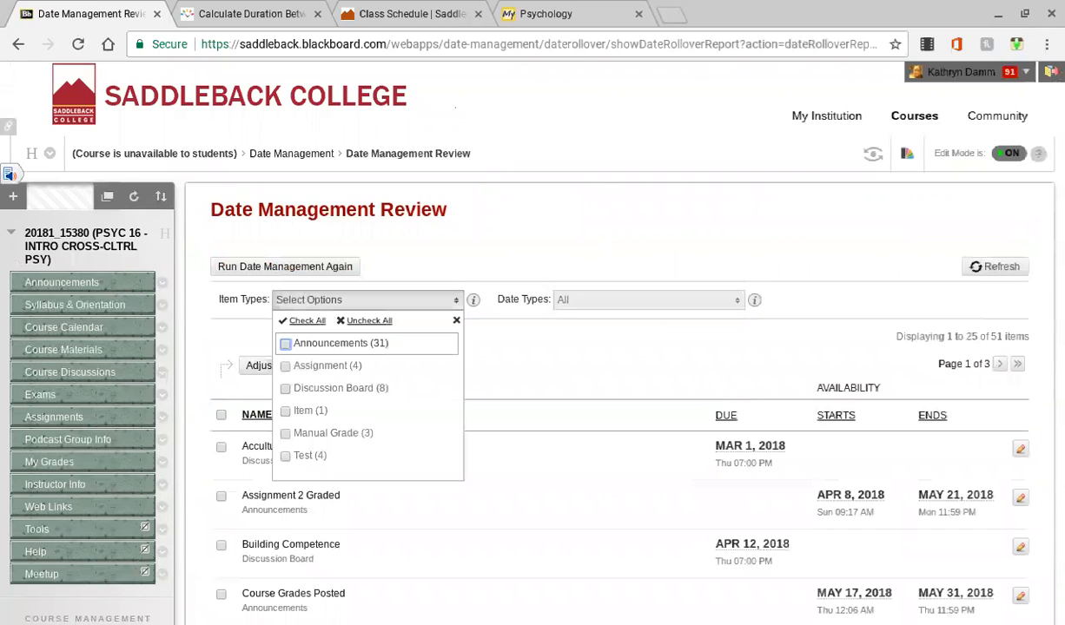
left_click(286, 389)
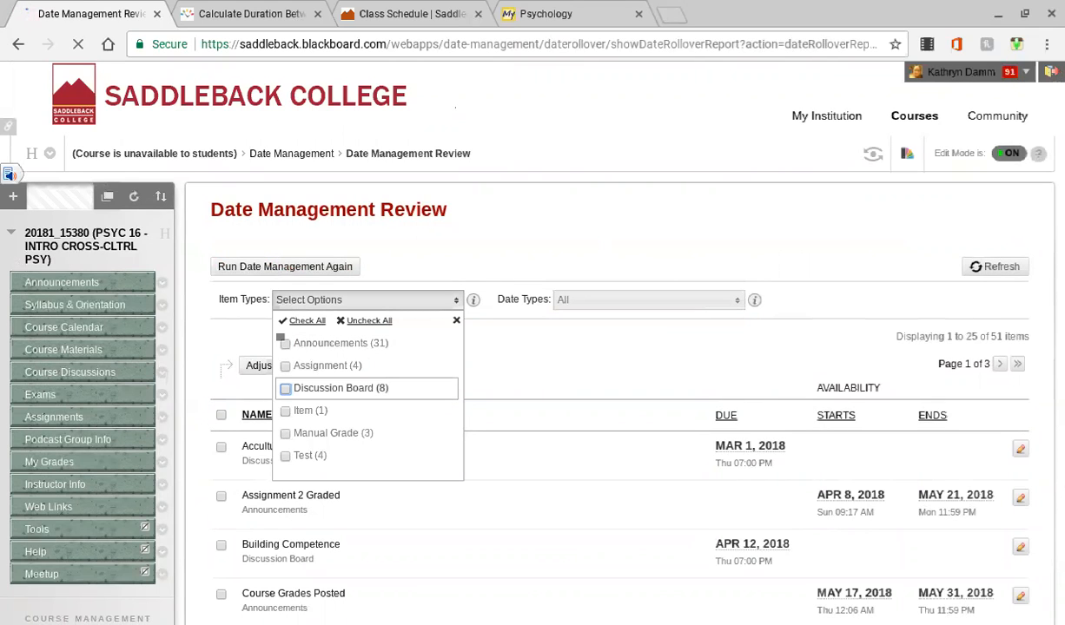
- Filter the review to Discussion Board items only and sort them by due date
left_click(379, 303)
left_click(287, 390)
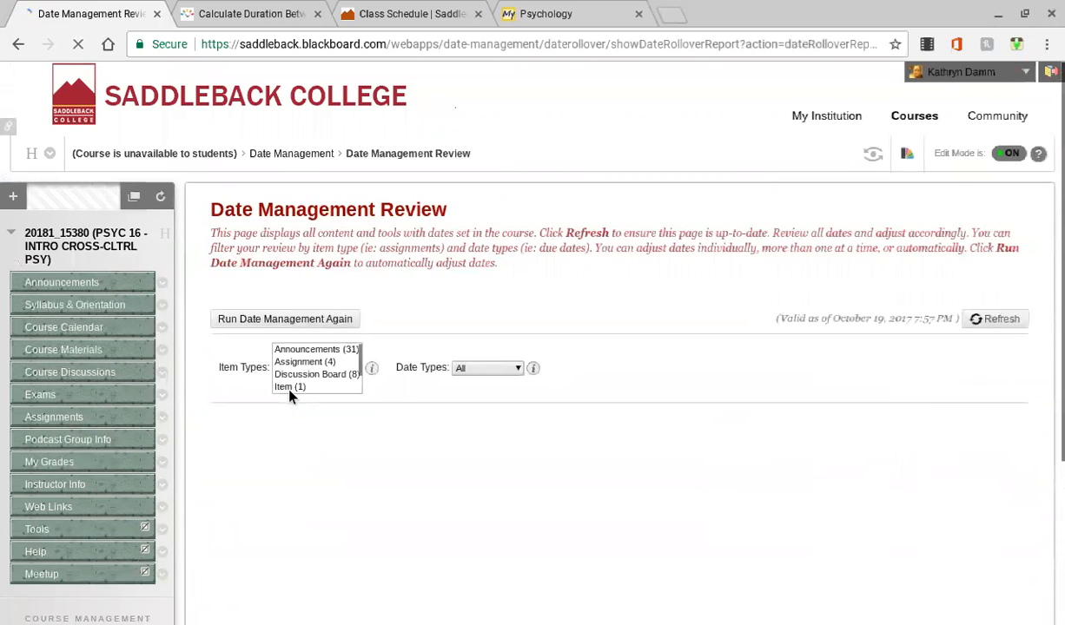
scroll(291, 396, "down", 2)
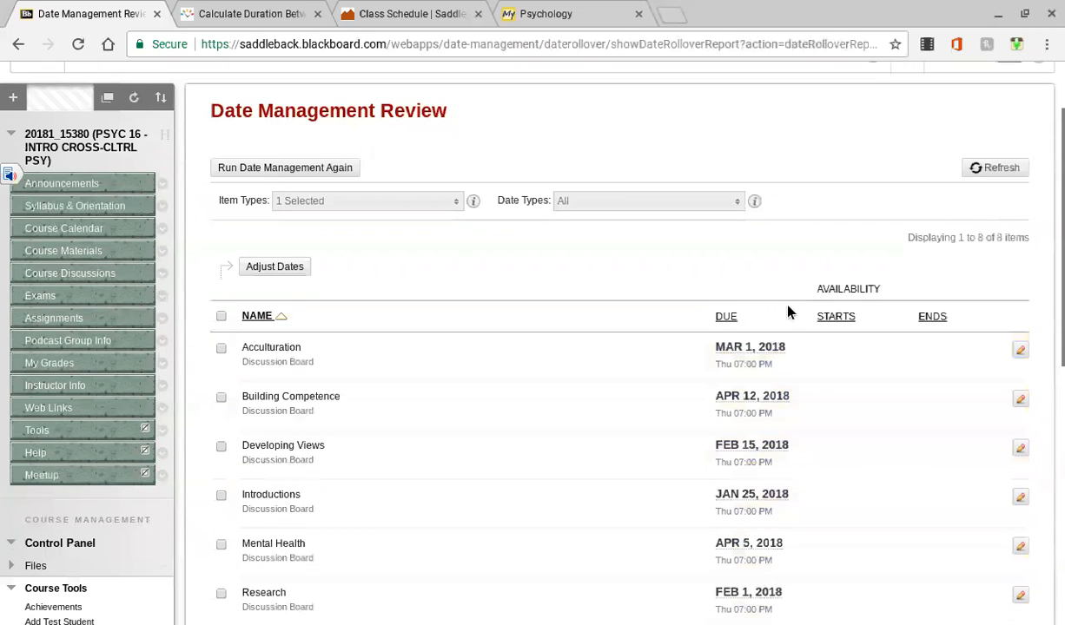
left_click(754, 335)
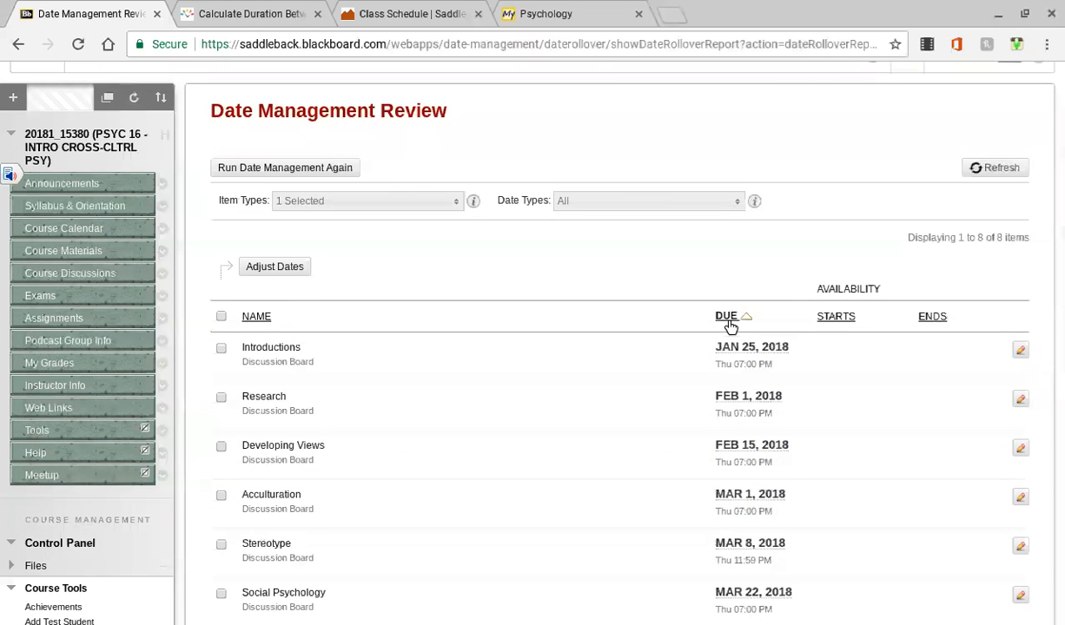
scroll(730, 327, "down", 3)
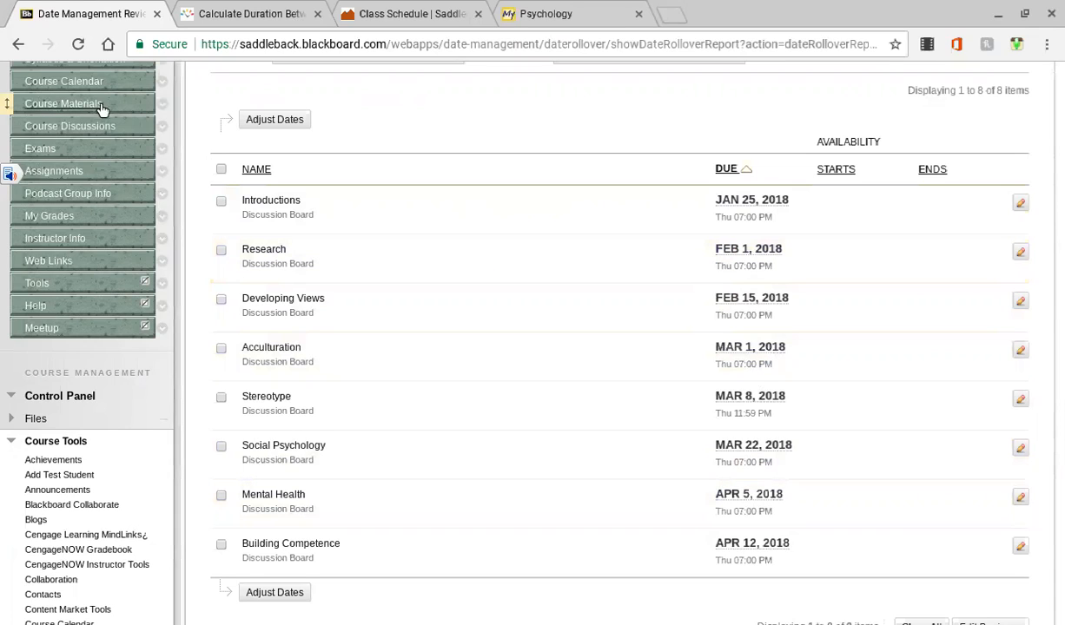
- Select all Discussion Board items, adjust their dates by -1 day and check the updated due dates
left_click(222, 170)
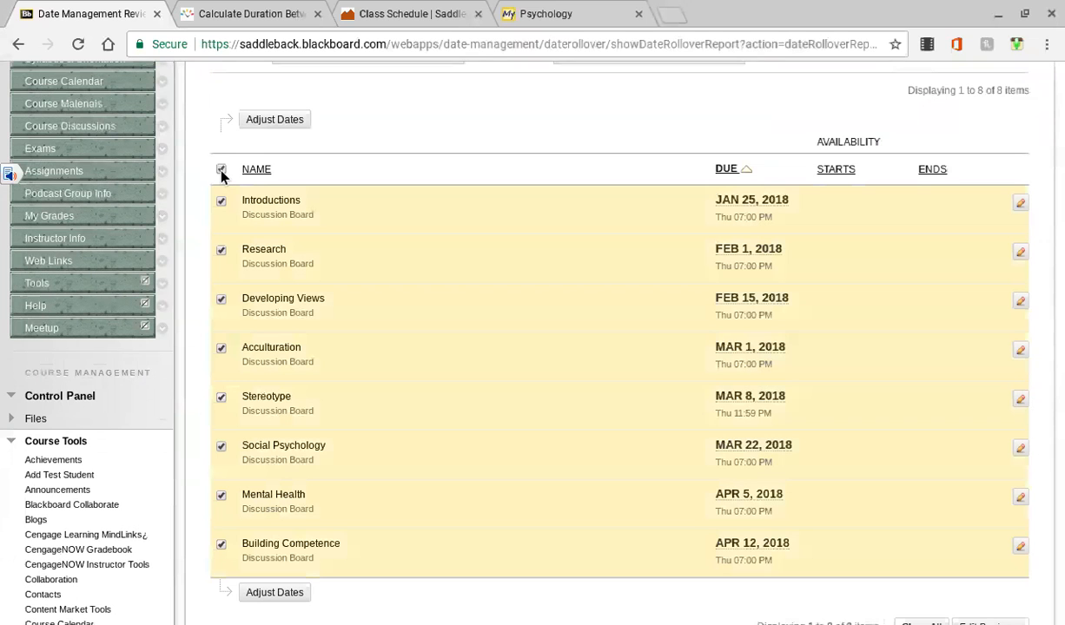
left_click(275, 120)
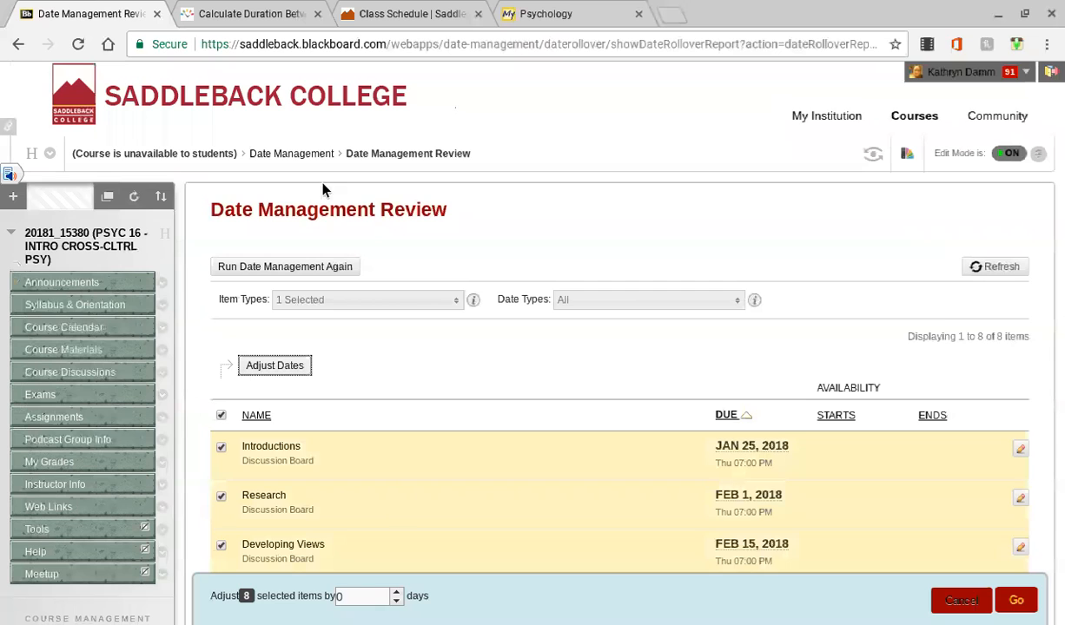
left_click(396, 604)
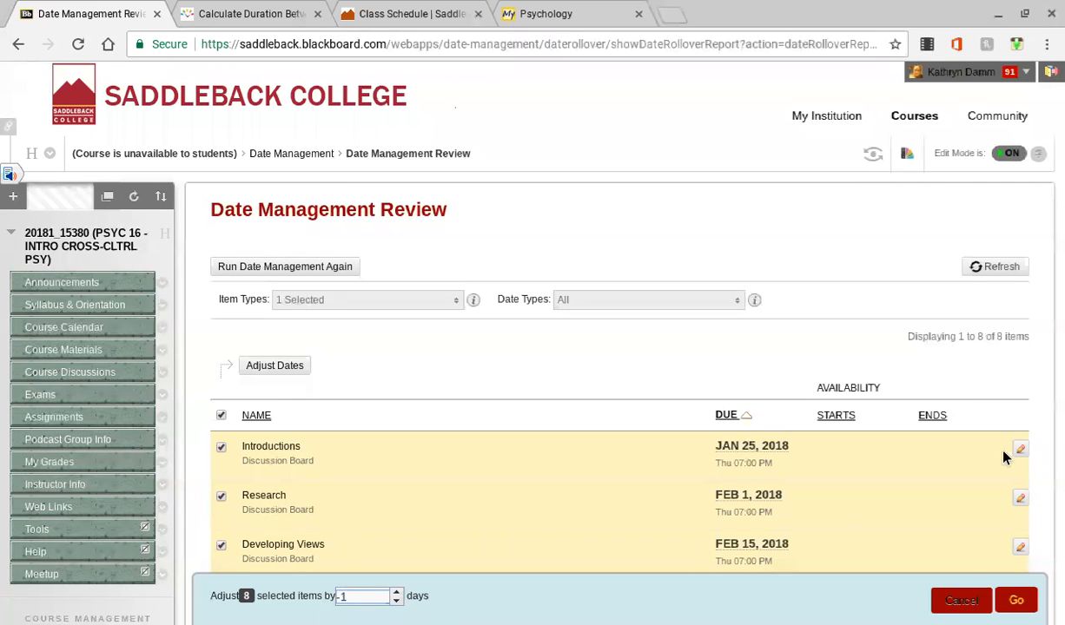
left_click(1023, 603)
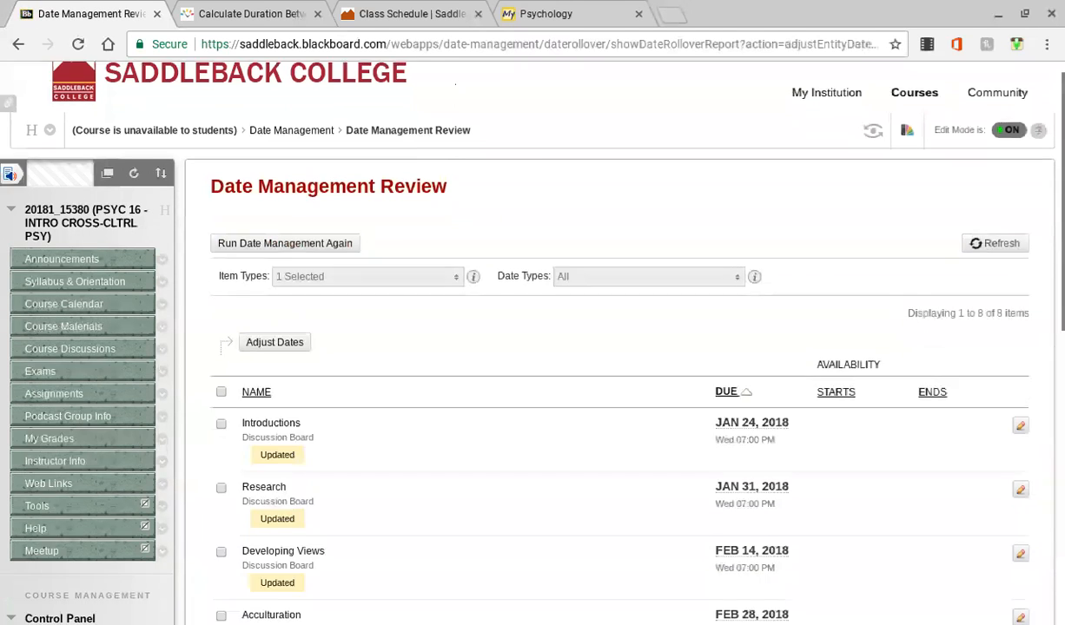
scroll(608, 348, "down", 3)
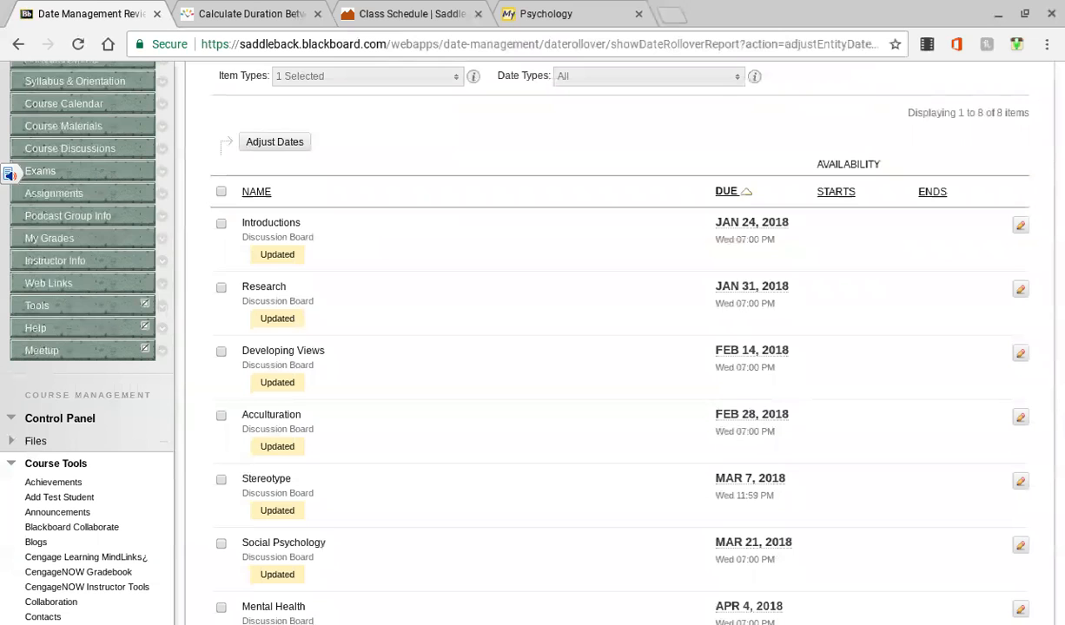
scroll(608, 348, "down", 2)
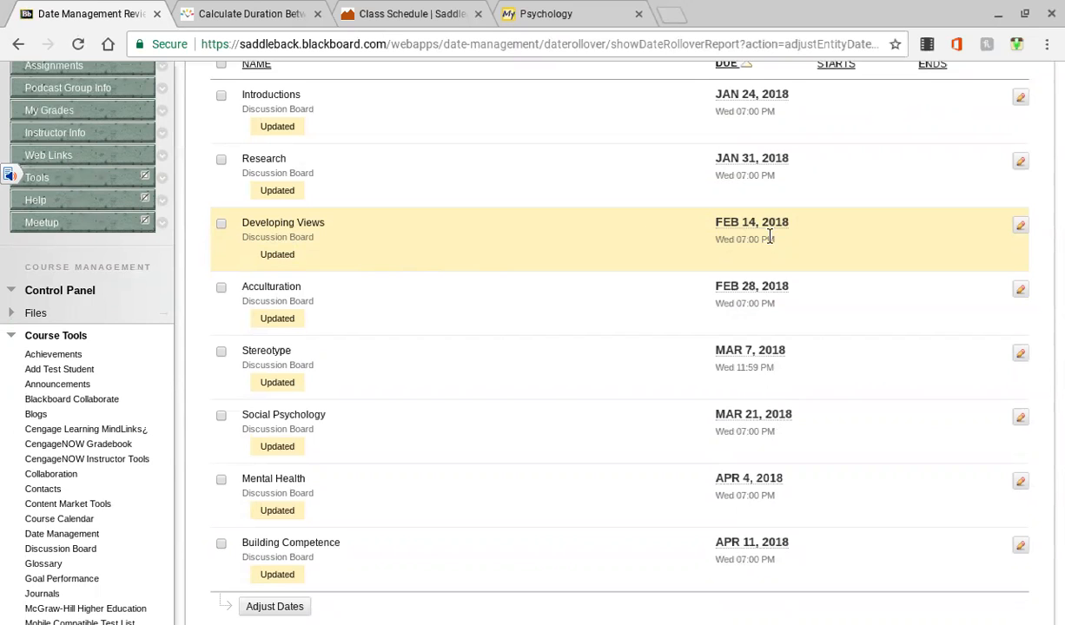
scroll(769, 237, "up", 4)
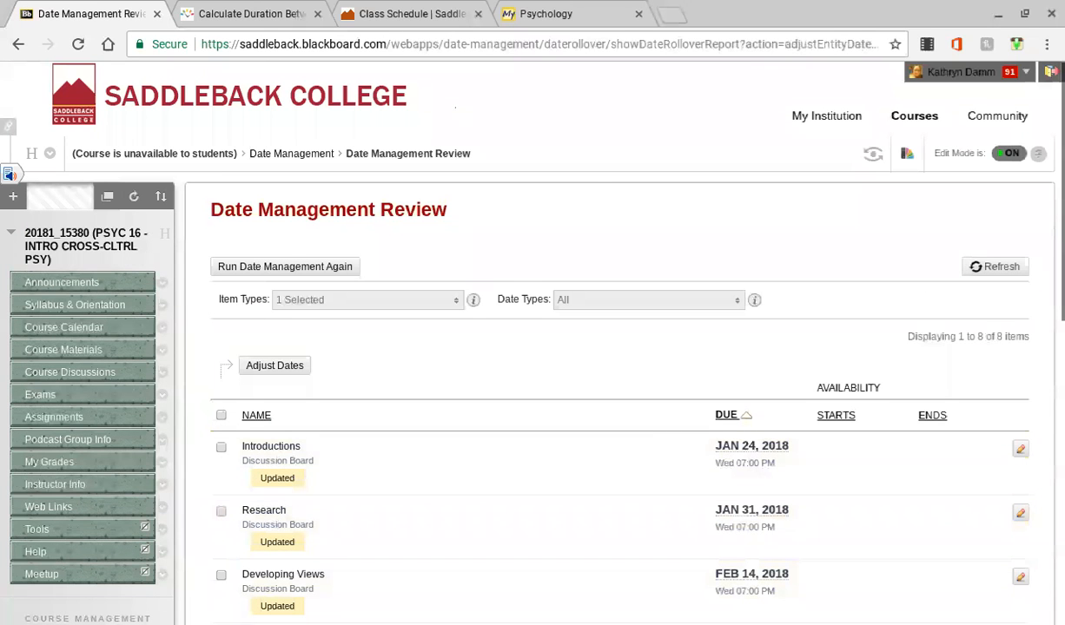
- Change the review's item type filter from Discussion Board to Announcements and look over the listed availability dates
left_click(455, 301)
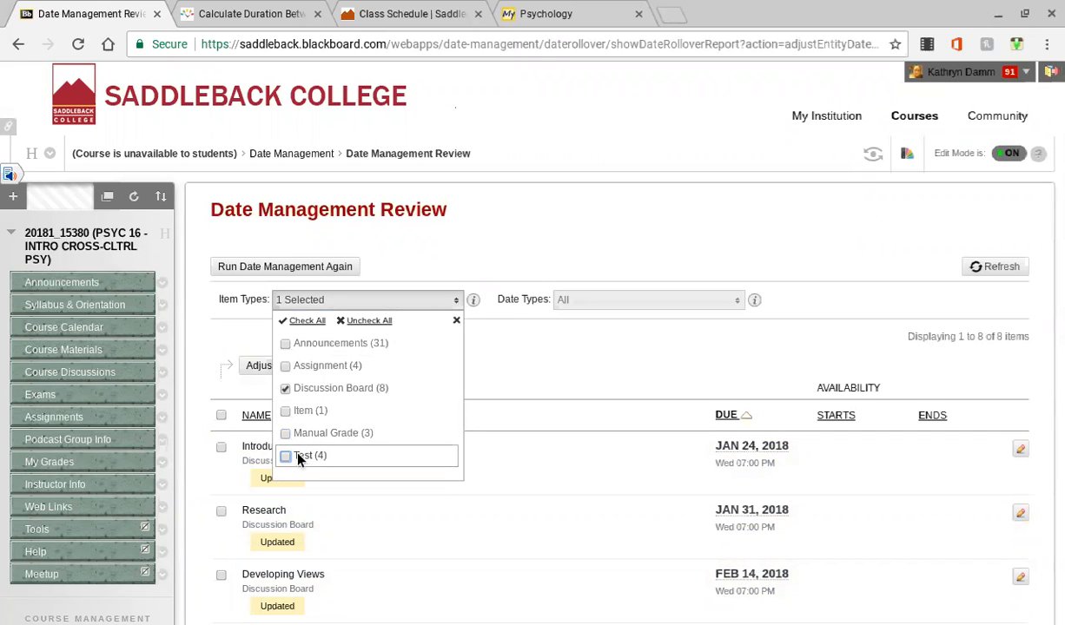
left_click(287, 390)
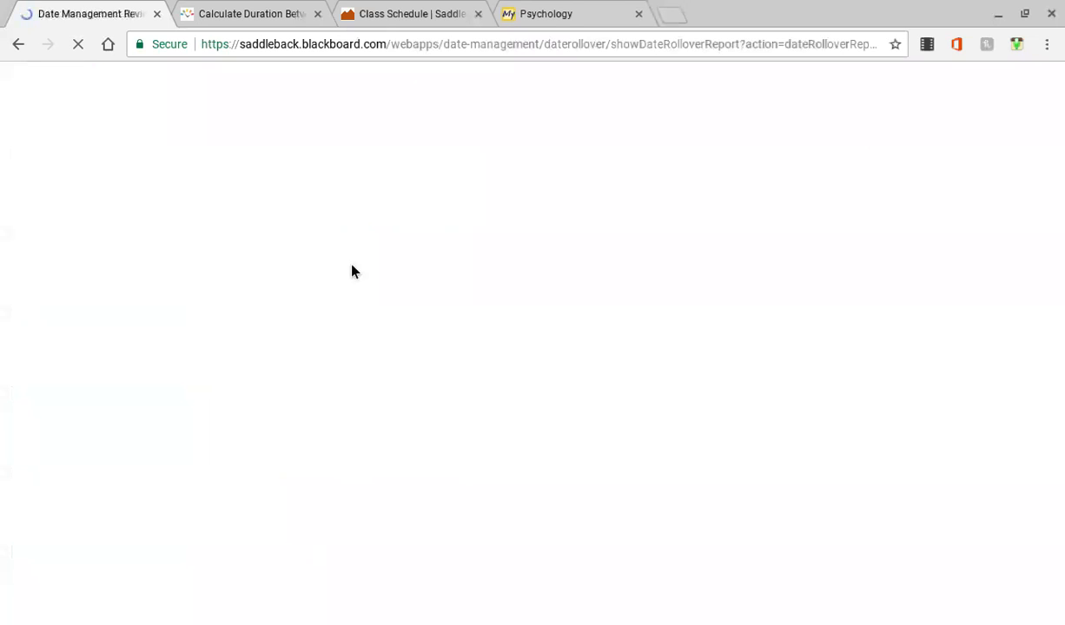
mouse_move(468, 351)
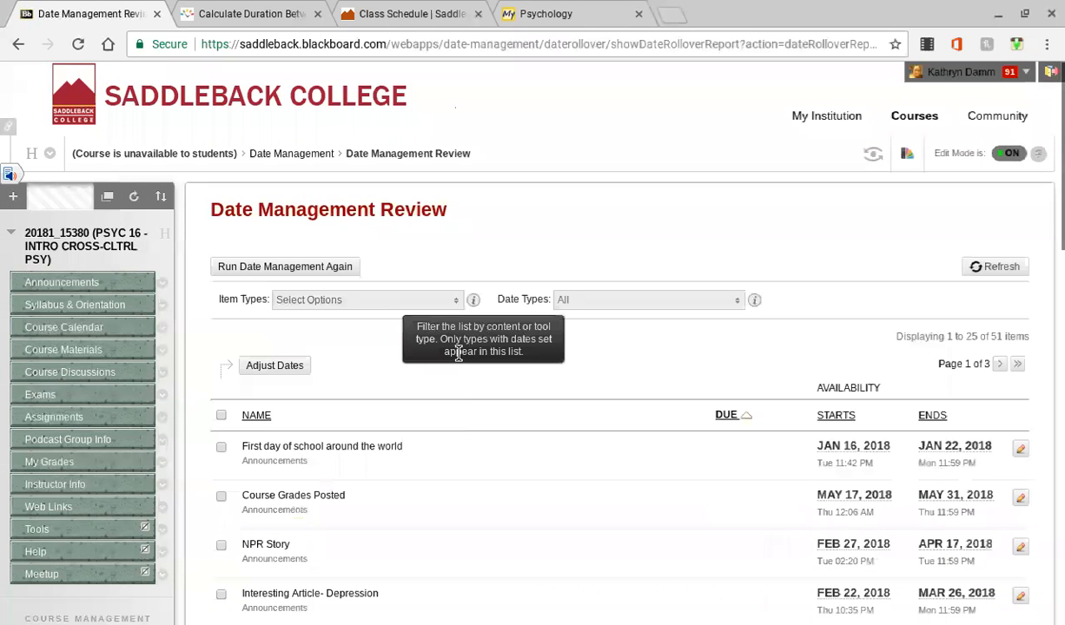
left_click(456, 299)
left_click(286, 344)
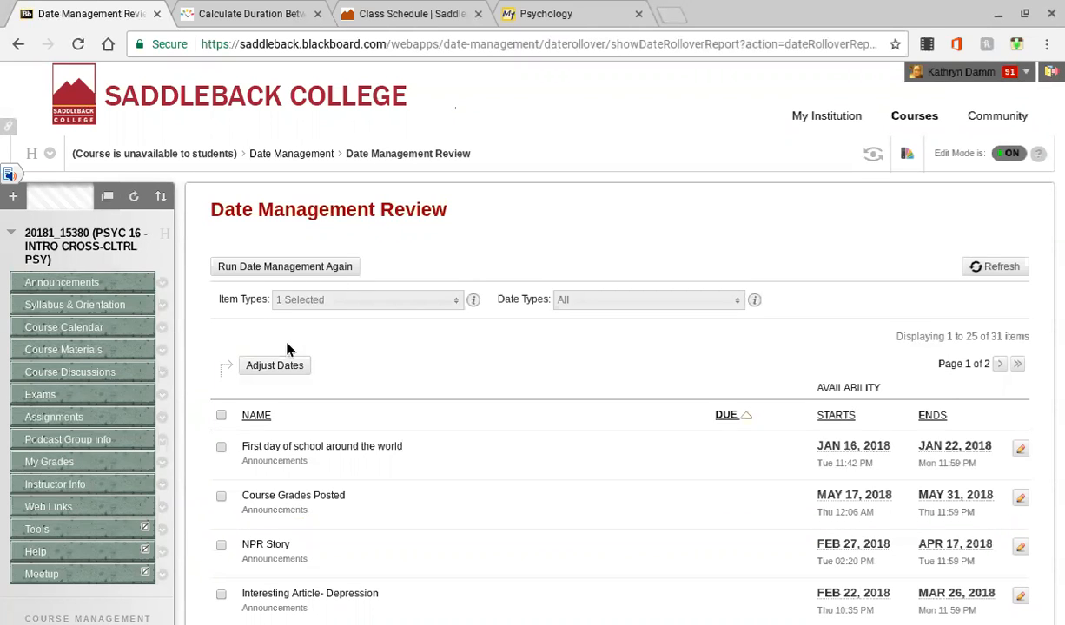
scroll(289, 349, "down", 3)
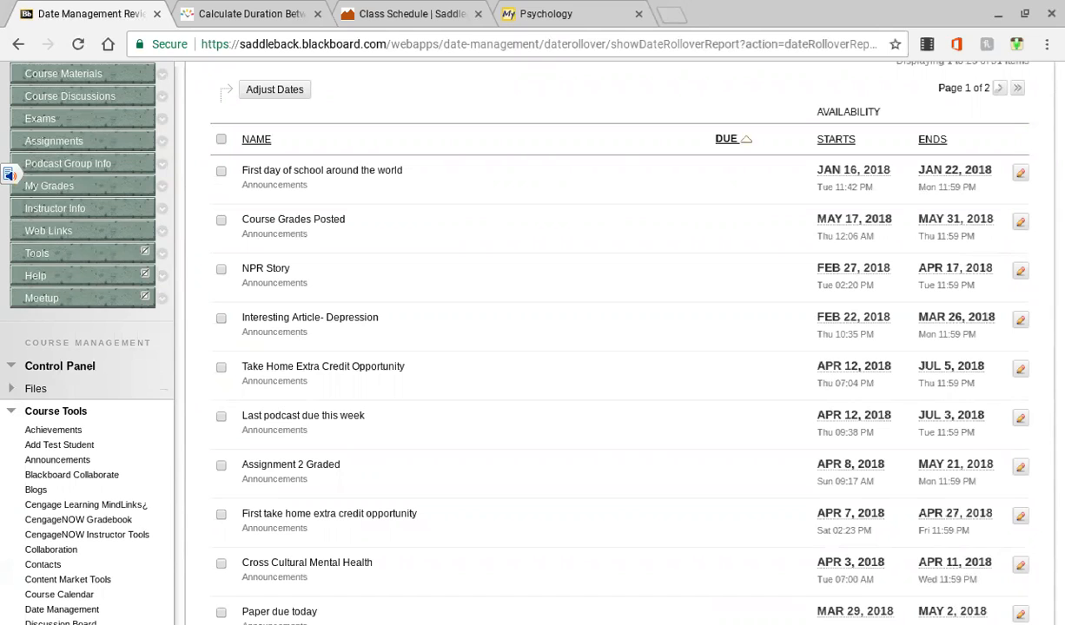
- Select all announcements listed on the current page of the review
left_click(222, 140)
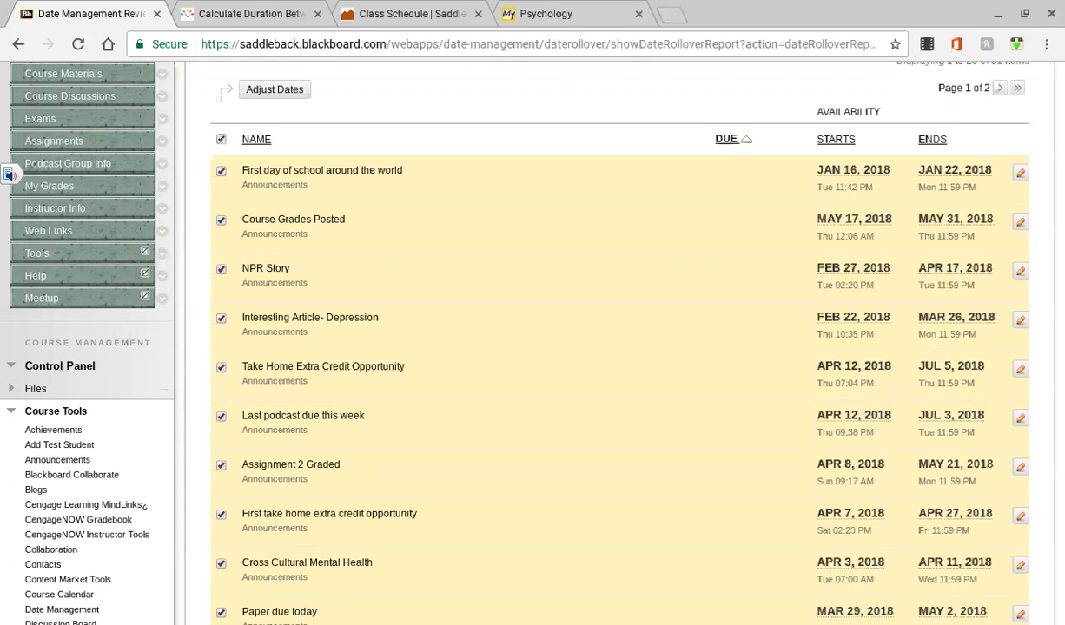
scroll(223, 145, "up", 3)
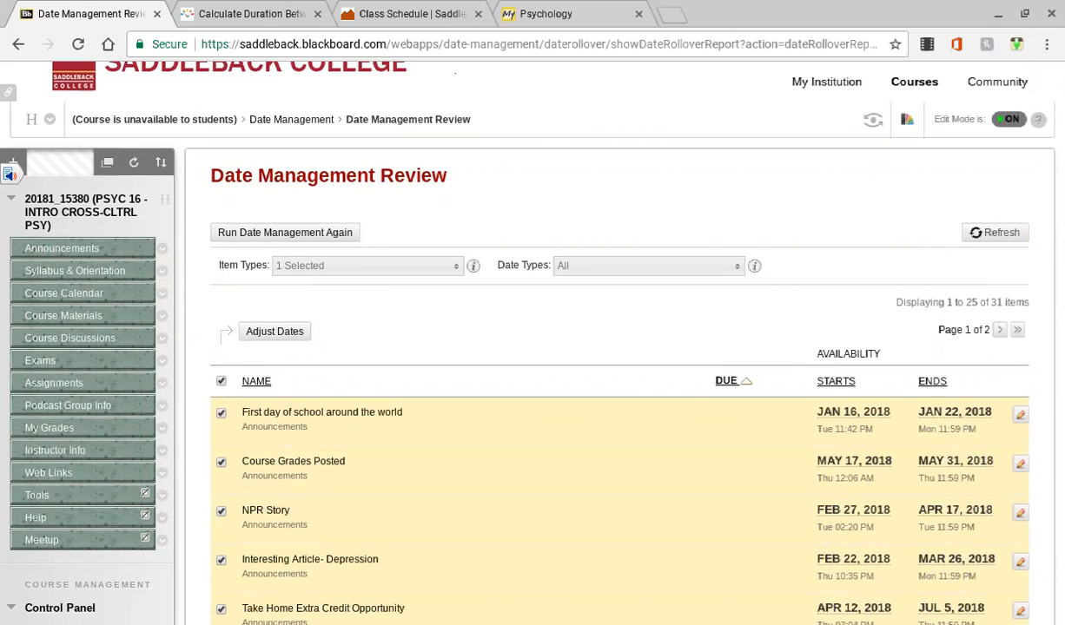
scroll(521, 347, "down", 2)
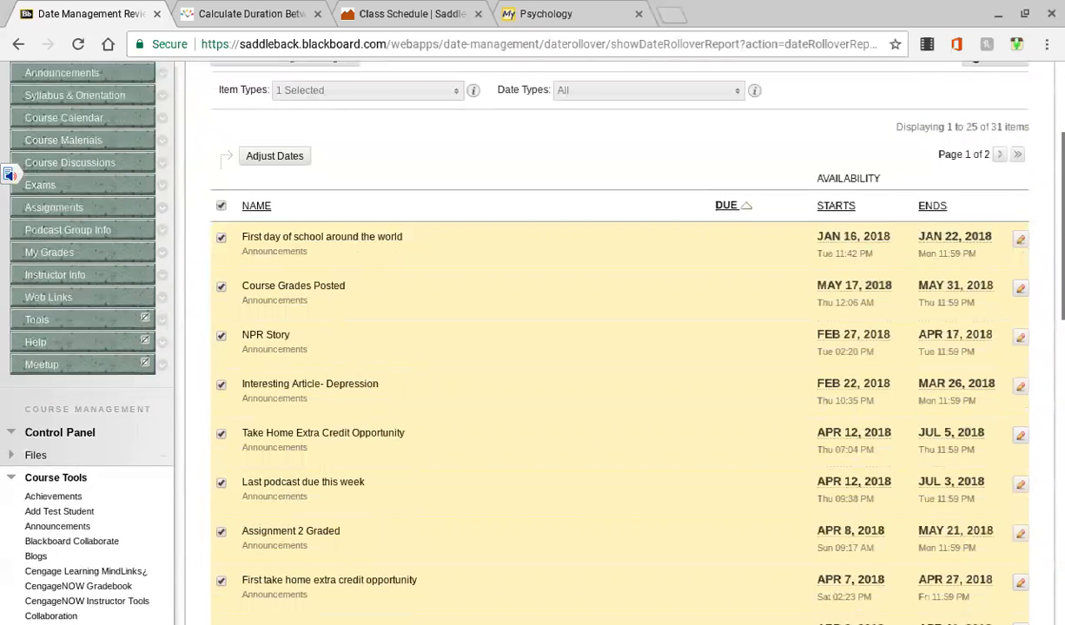
- Collapse Course Tools, open the course's Announcements page and enter Student Preview
left_click(55, 478)
scroll(56, 478, "up", 3)
left_click(6, 282)
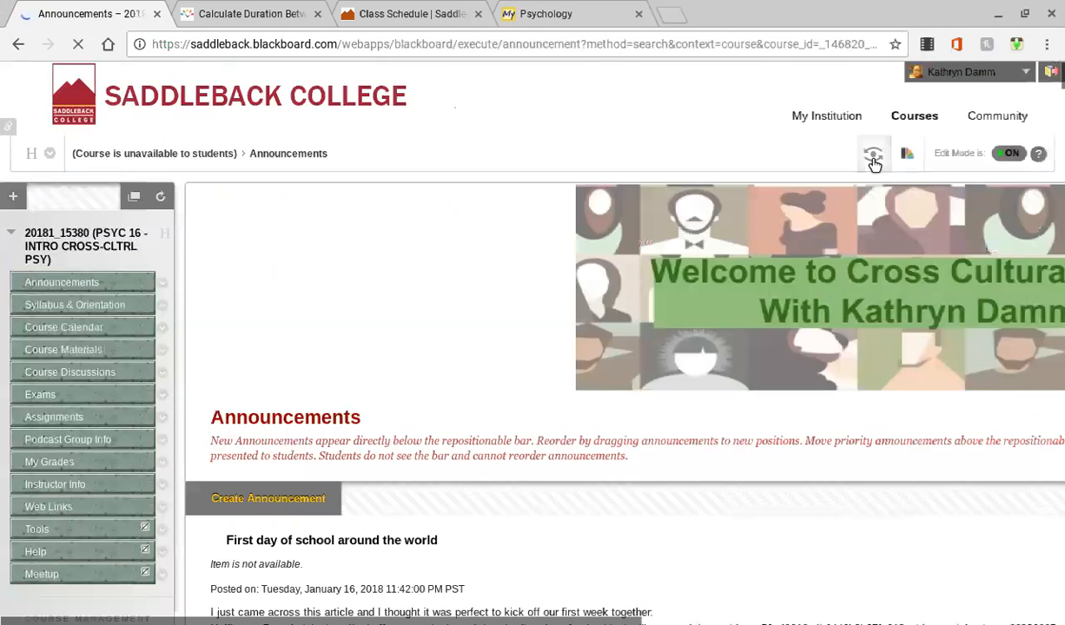
left_click(873, 162)
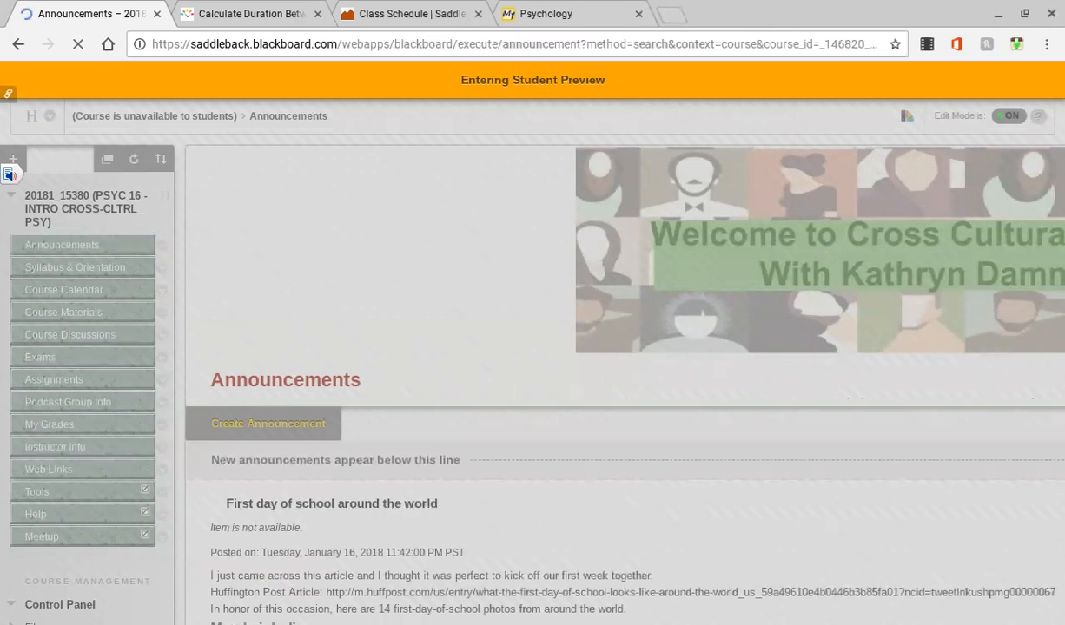
- Look over the Announcements page as students see it and exit Student Preview
scroll(596, 379, "down", 4)
scroll(596, 379, "down", 1)
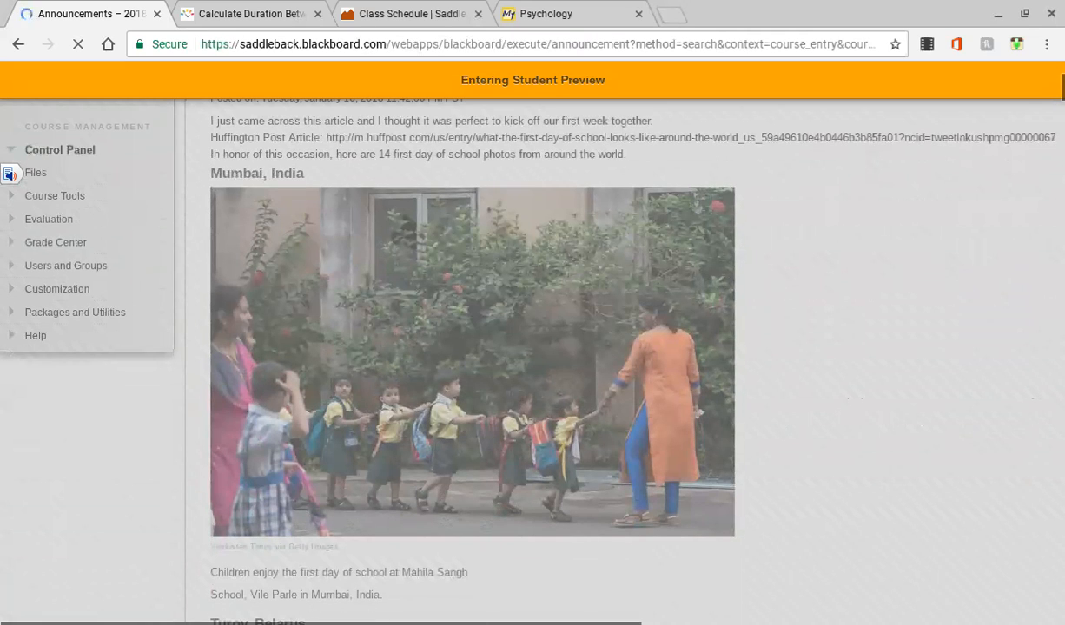
scroll(596, 379, "down", 3)
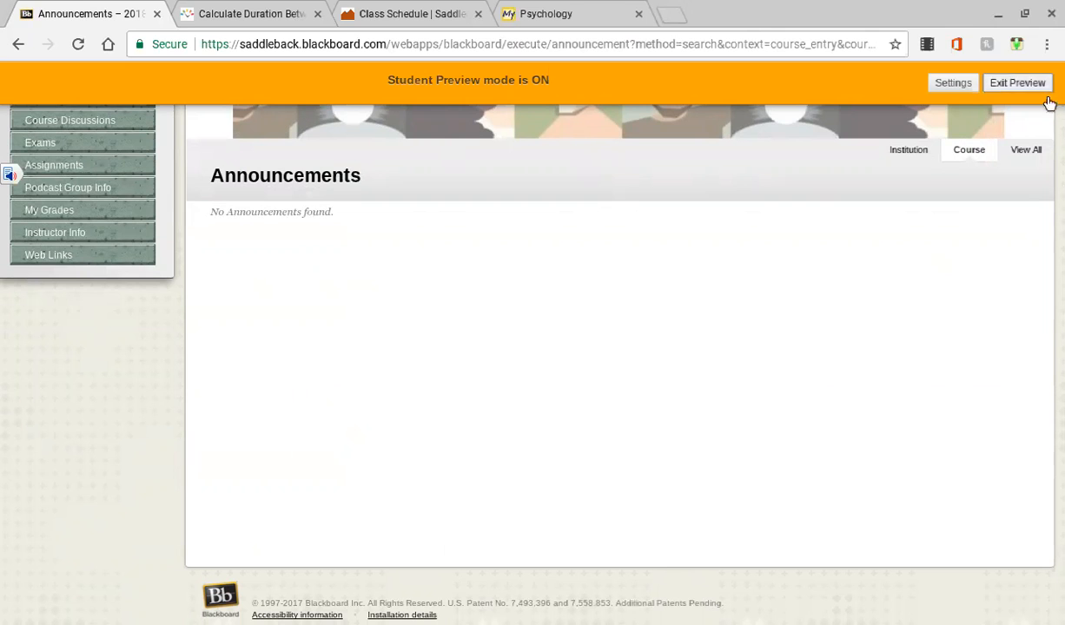
scroll(99, 283, "up", 3)
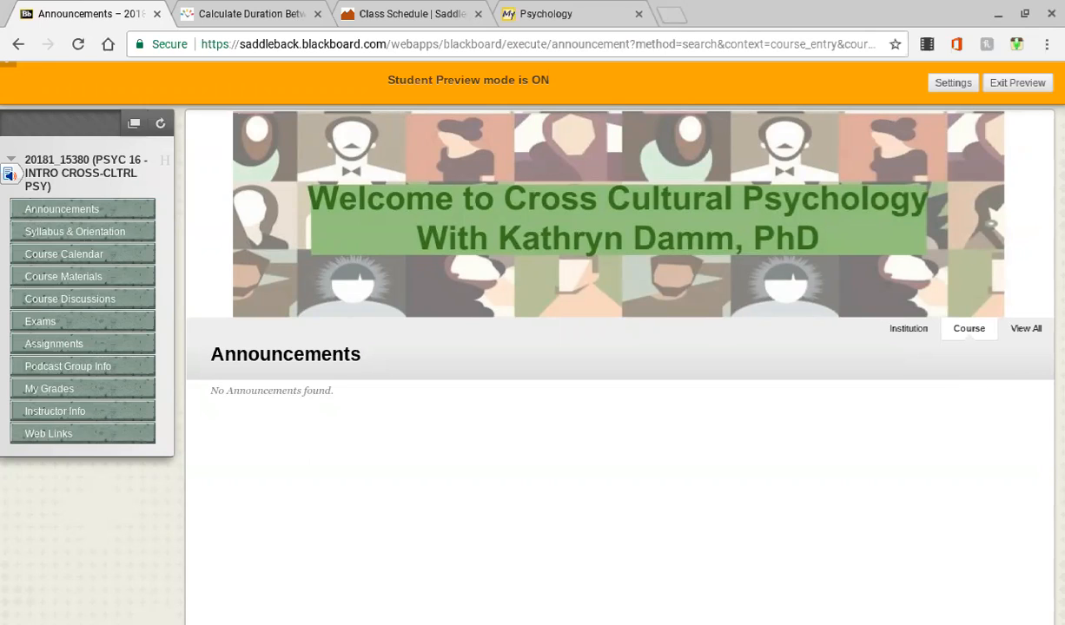
left_click(1017, 84)
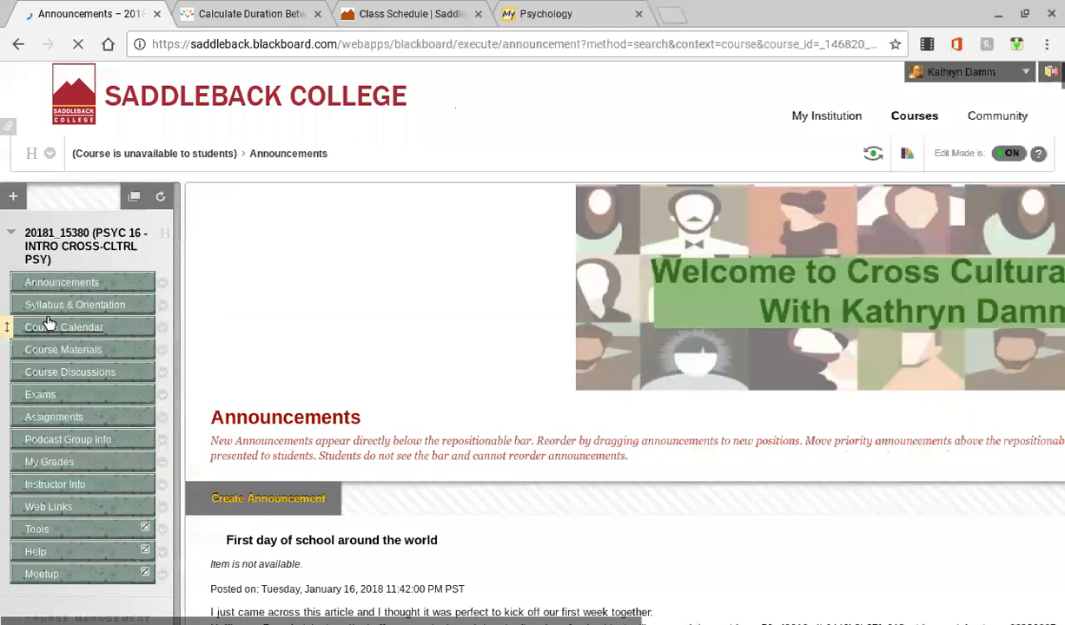
- In Syllabus & Orientation, overwrite the attached Psy16 Syllabus (PDF) with the Psy30 syllabus PDF and open the attachment to check it
left_click(64, 308)
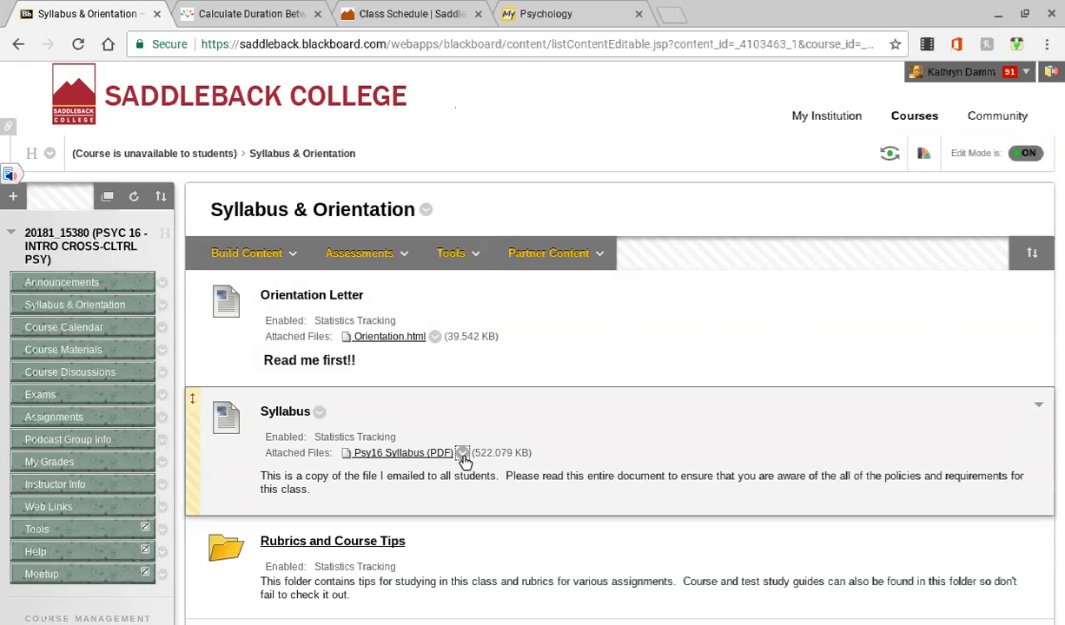
left_click(462, 453)
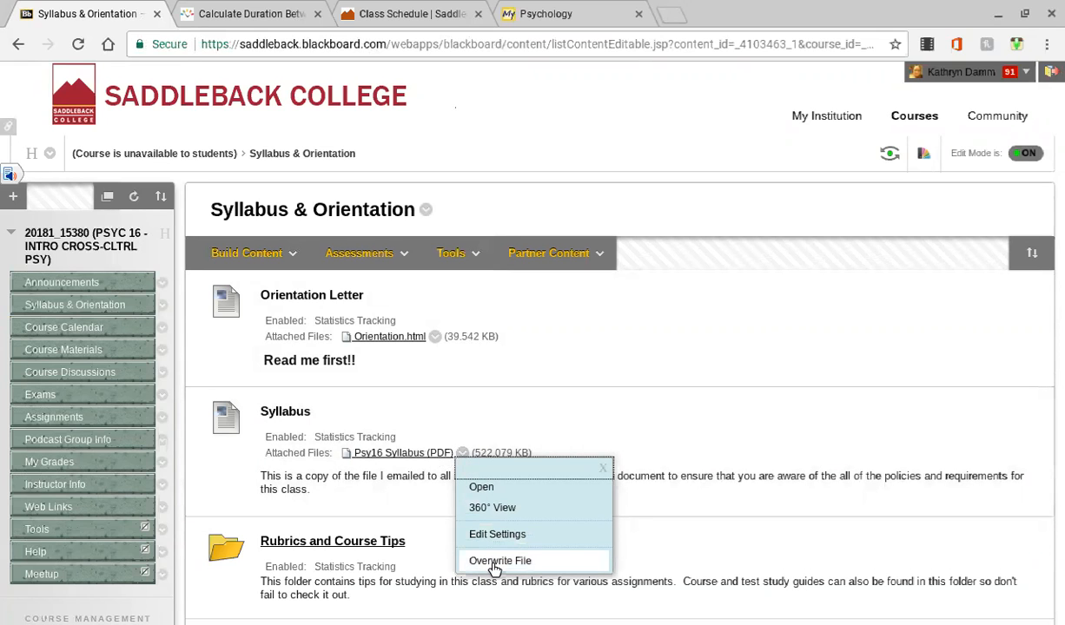
left_click(494, 562)
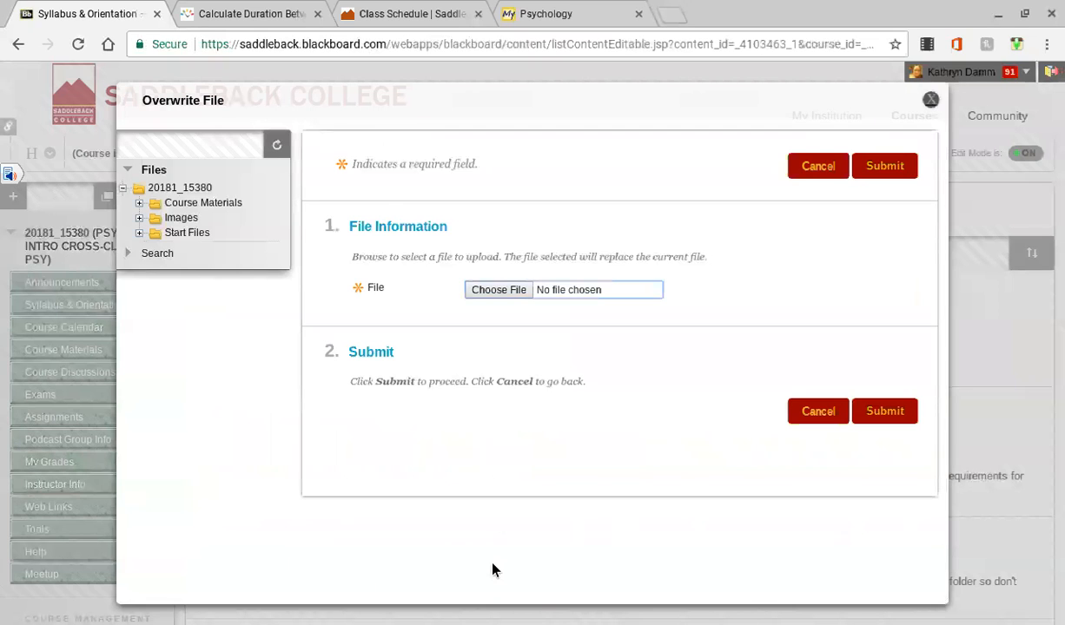
left_click(493, 289)
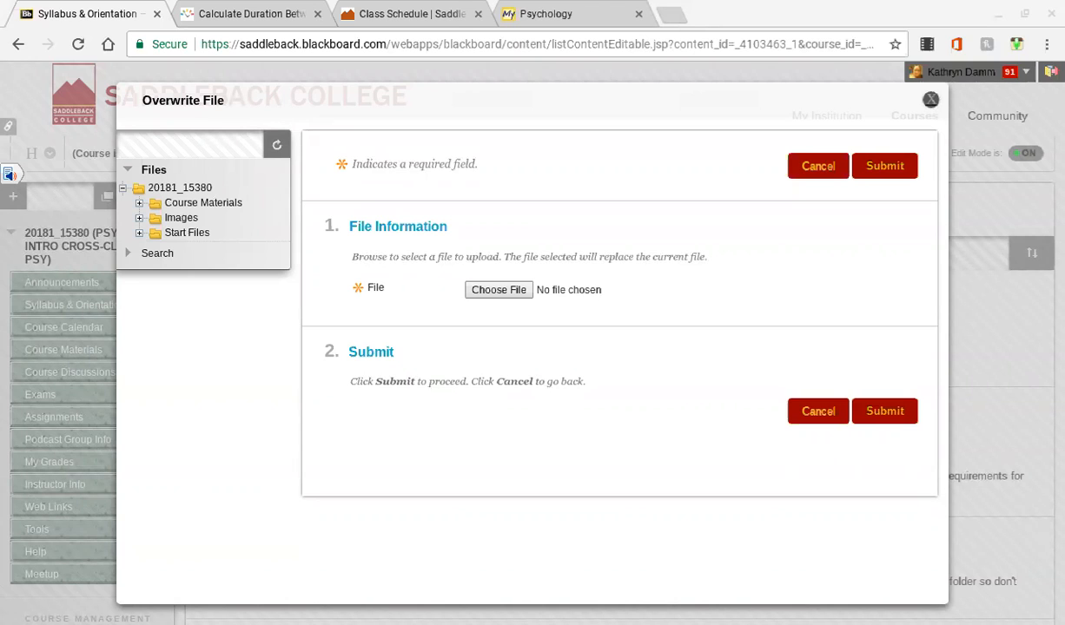
left_click(809, 564)
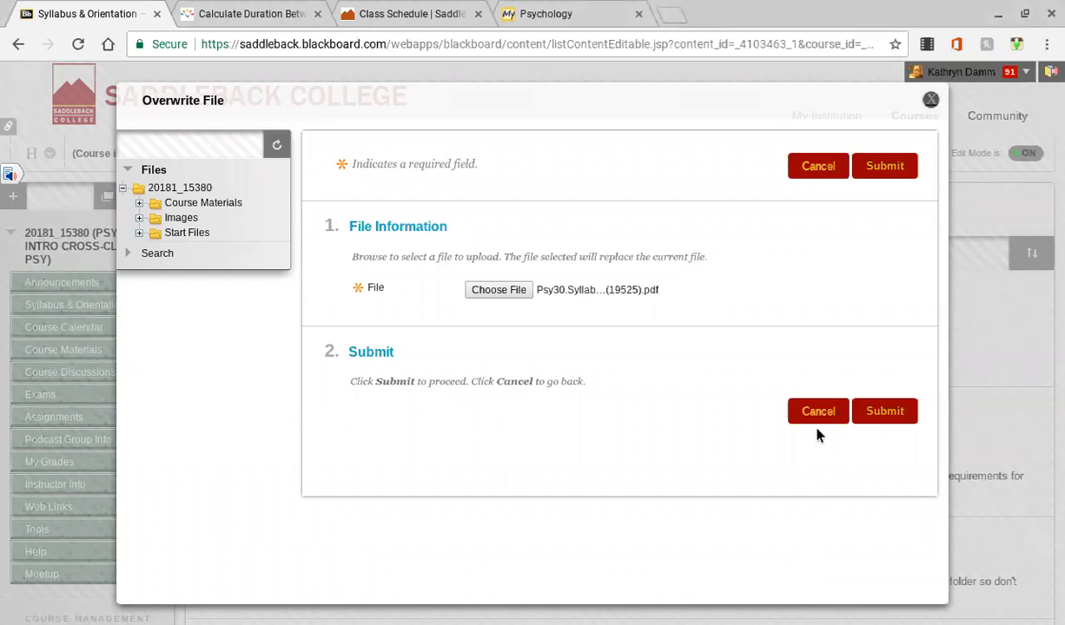
left_click(881, 415)
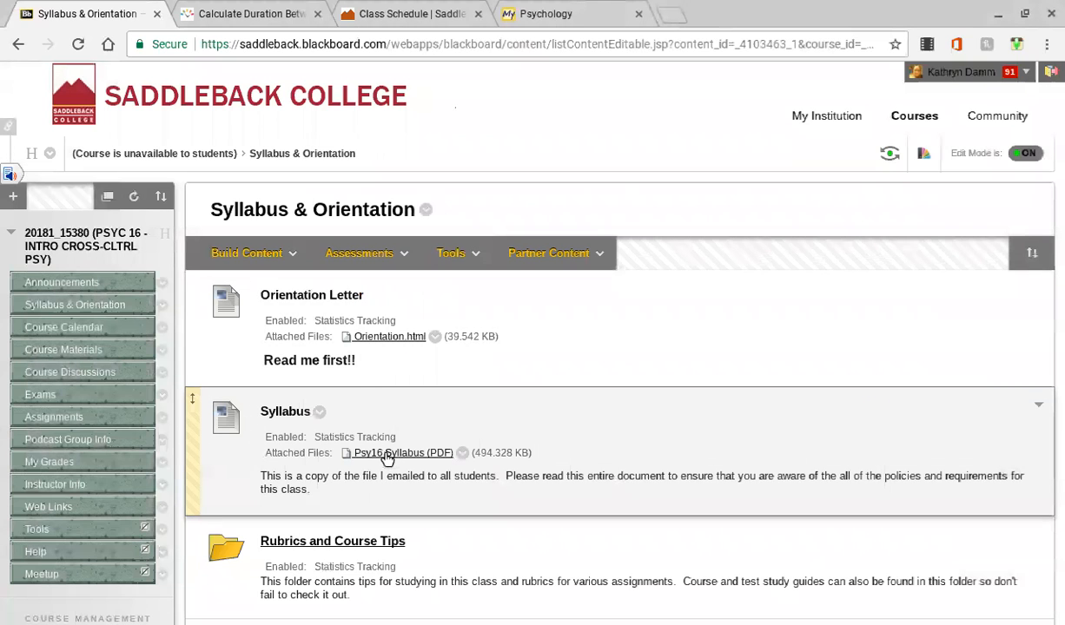
left_click(387, 454)
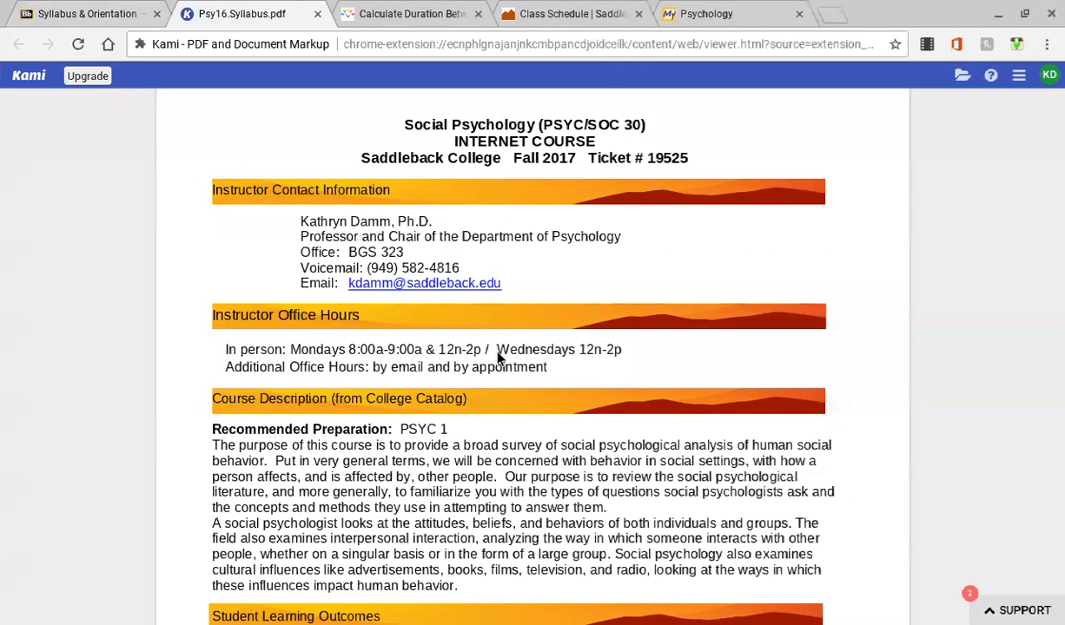
left_click(93, 14)
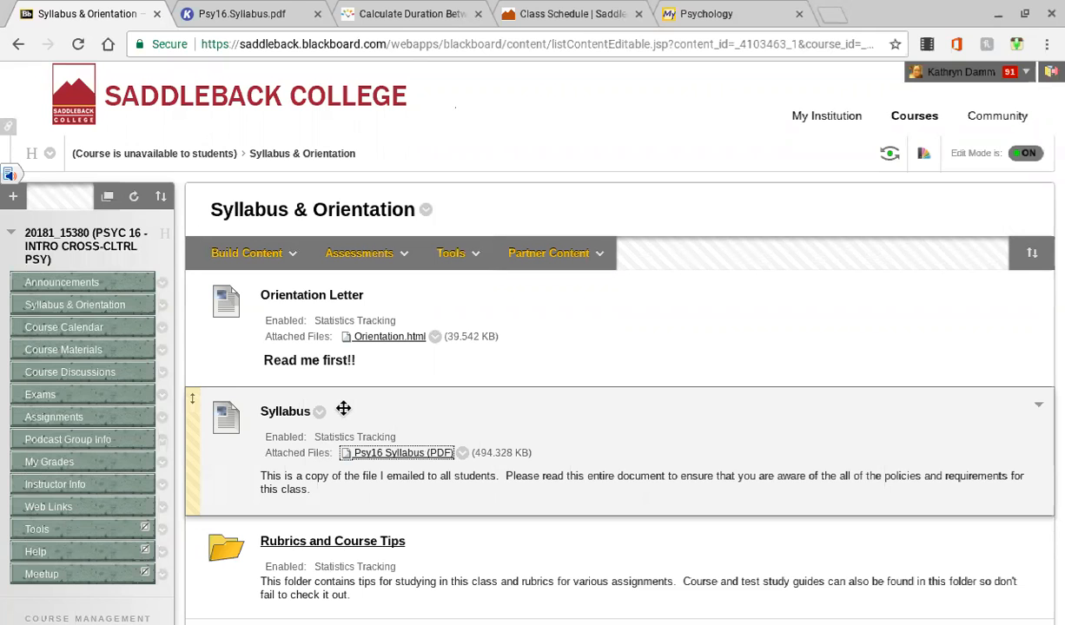
- Open the course's Full Grade Center
scroll(343, 409, "down", 5)
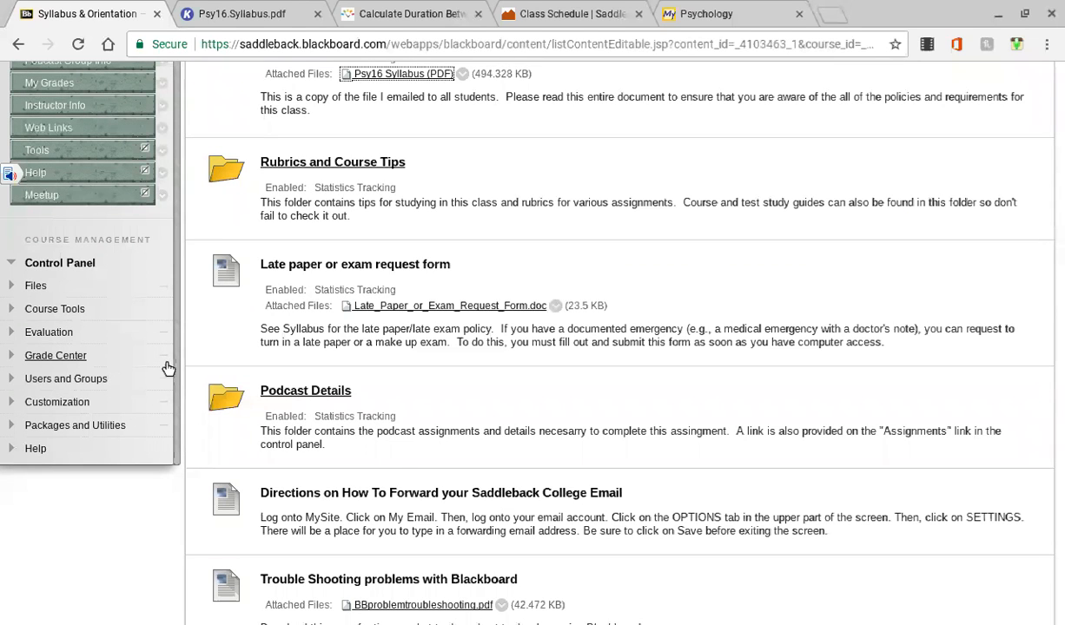
left_click(167, 367)
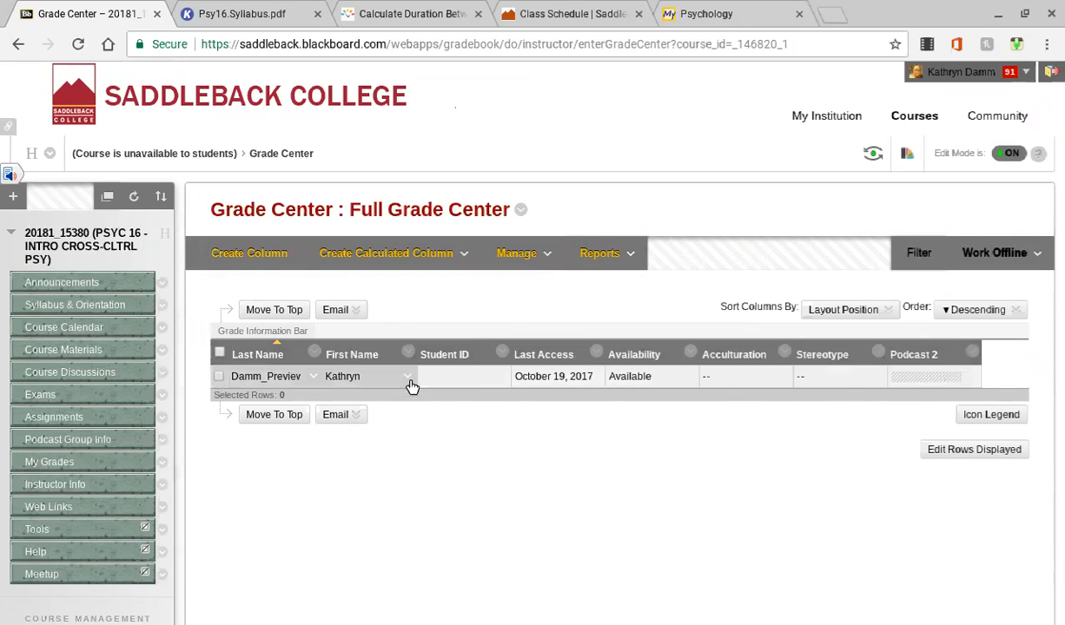
- Open Column Organization and examine the due dates, categories and points of columns in Modules 1 to 3 and outside grading periods, leaving without changes
left_click(545, 250)
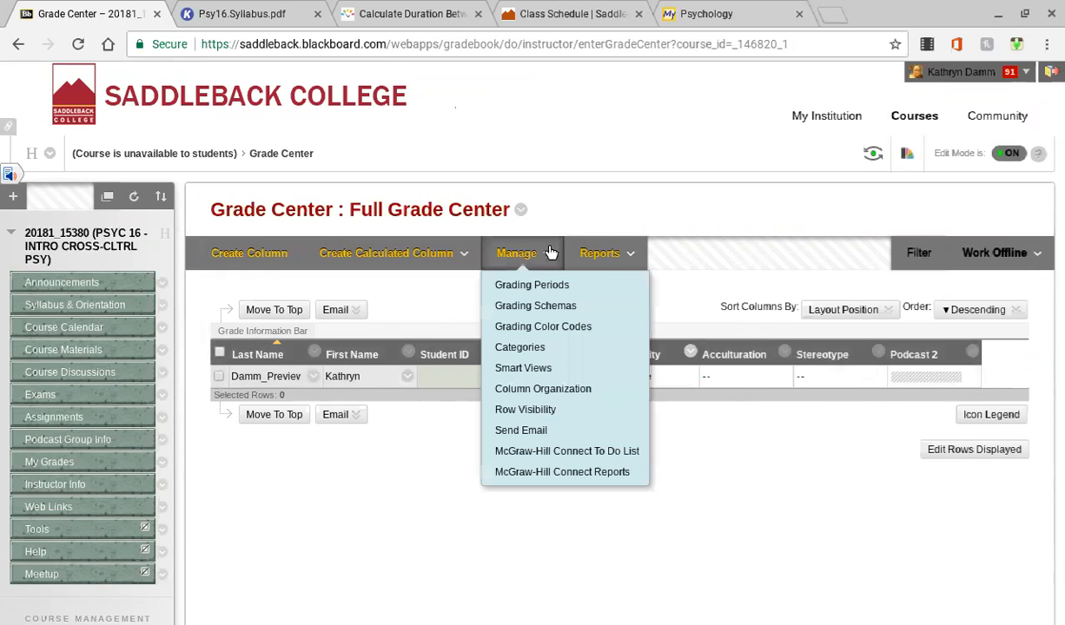
left_click(541, 389)
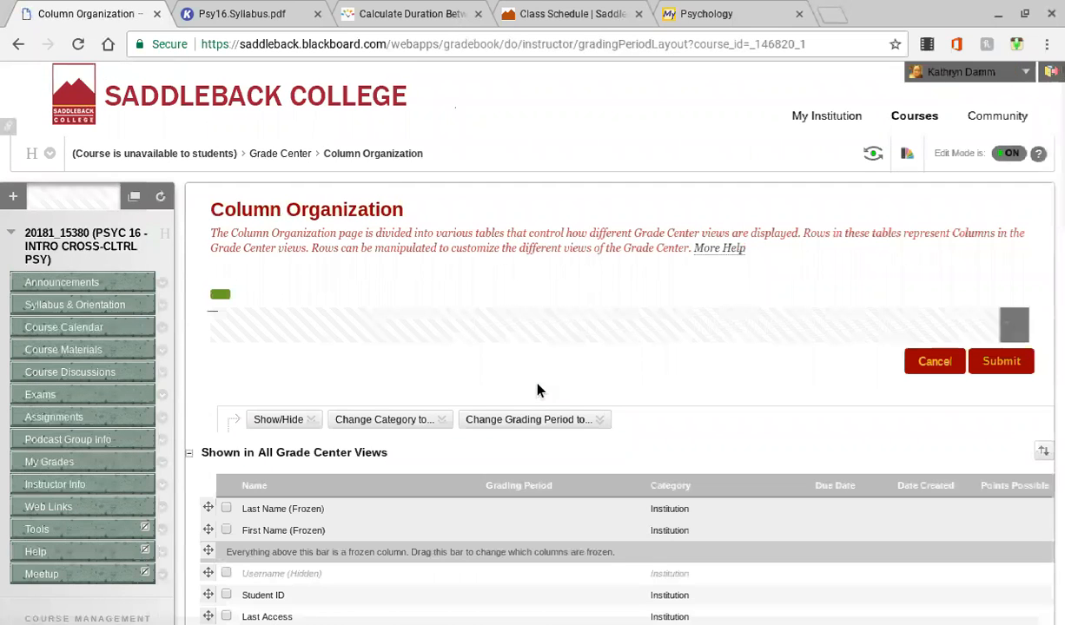
scroll(536, 389, "down", 5)
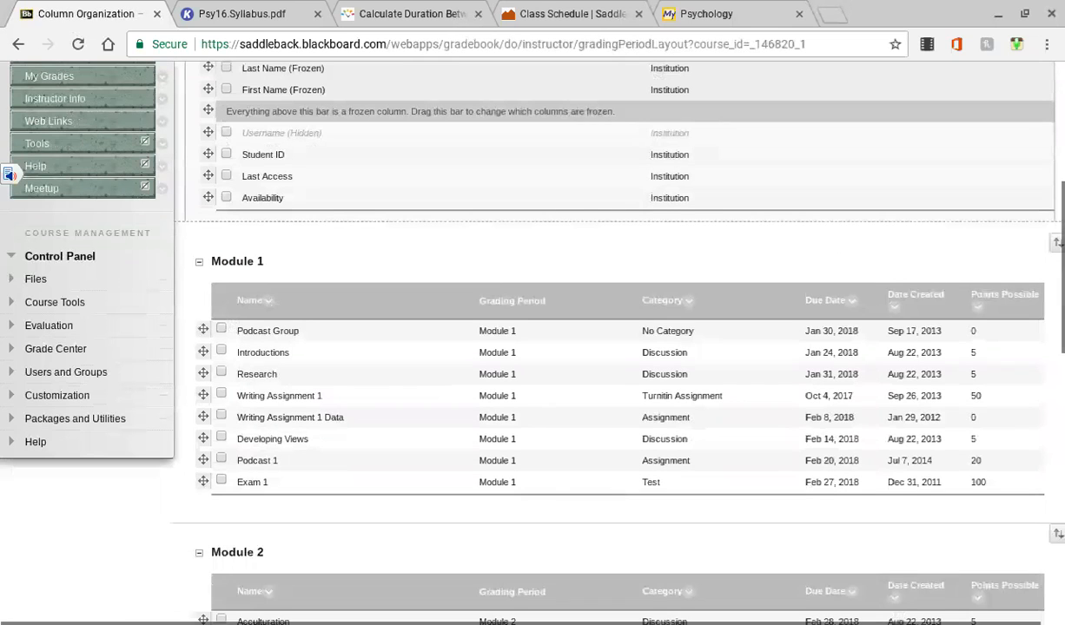
scroll(537, 347, "up", 2)
scroll(537, 347, "down", 3)
scroll(608, 348, "down", 7)
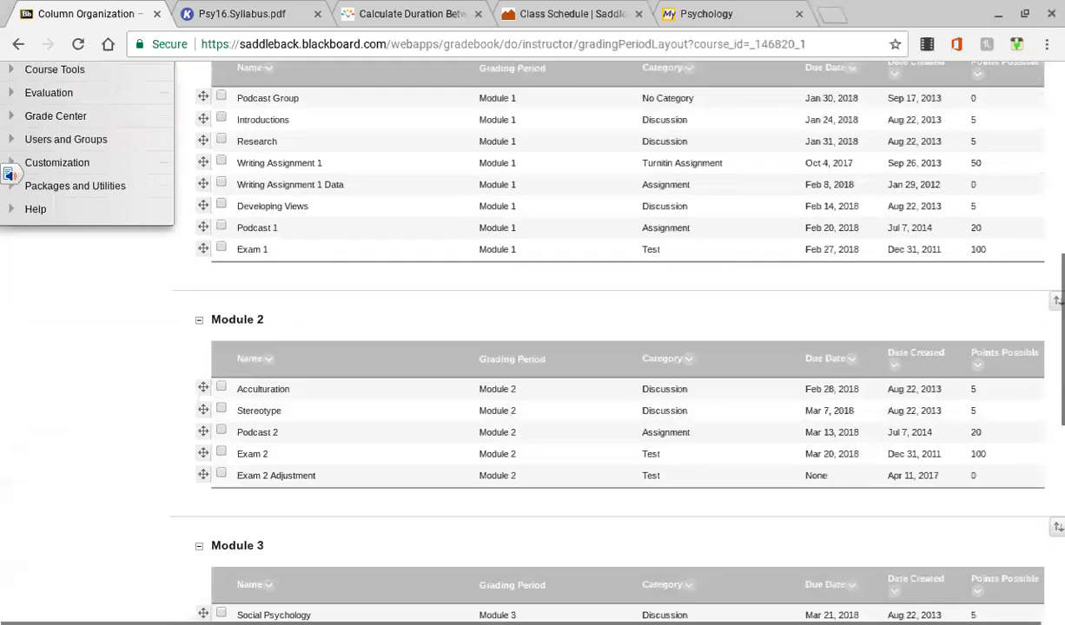
scroll(256, 303, "down", 1)
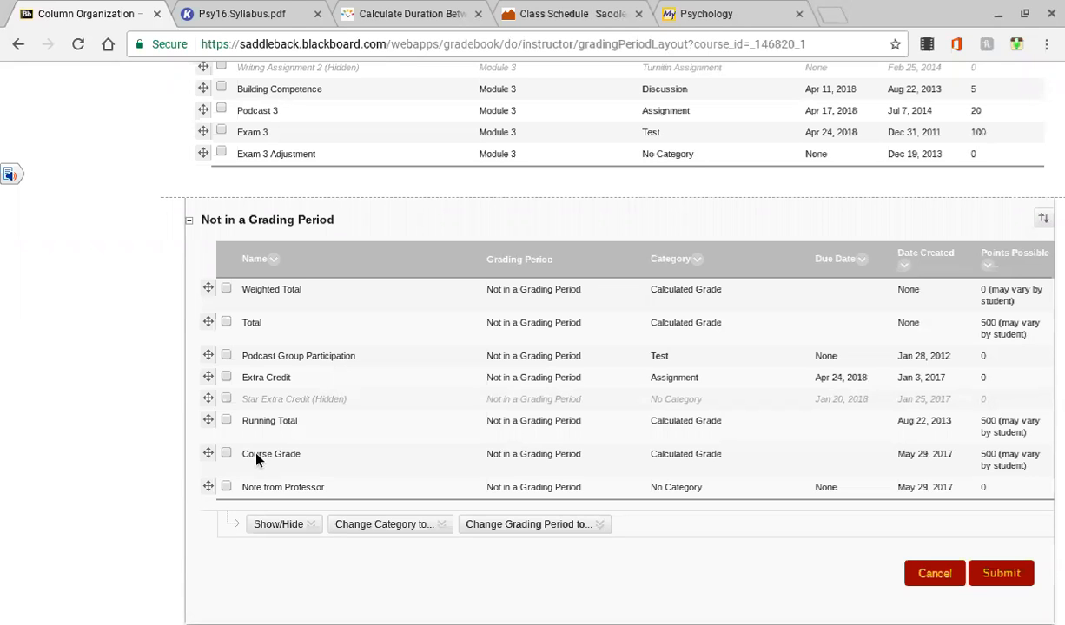
scroll(255, 457, "up", 2)
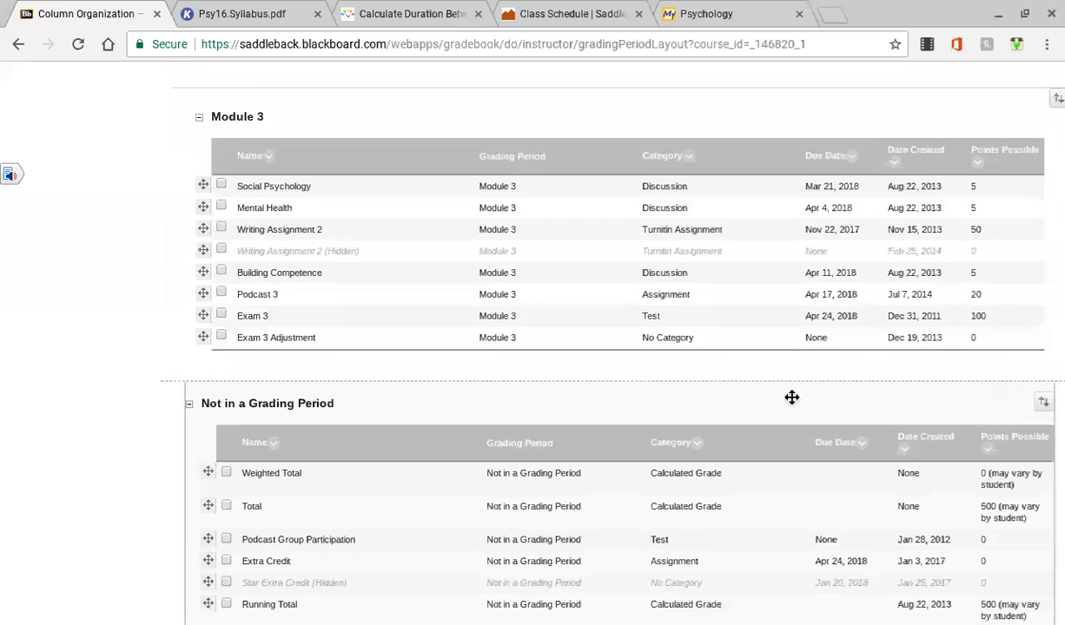
scroll(791, 397, "down", 2)
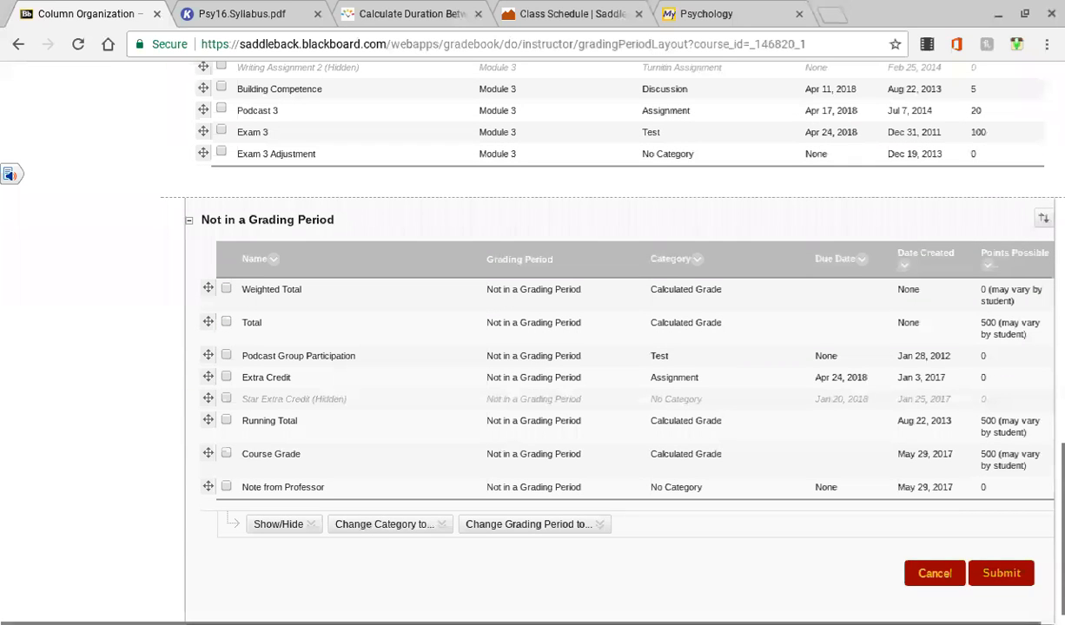
left_click(934, 573)
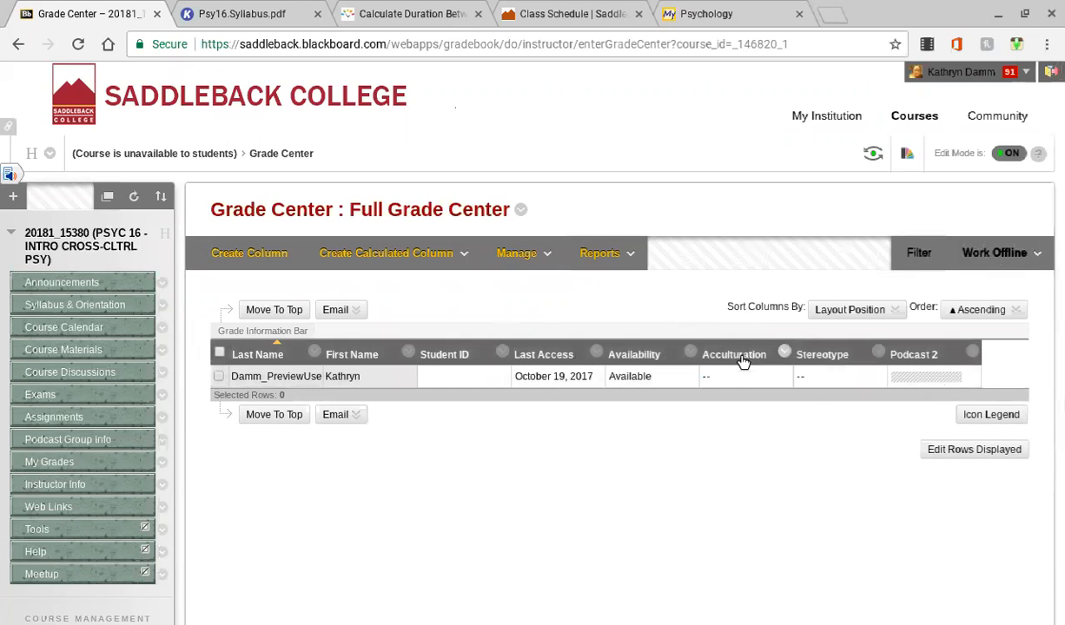
- Show the available options for the Acculturation column in the Full Grade Center
mouse_move(742, 363)
left_click(785, 355)
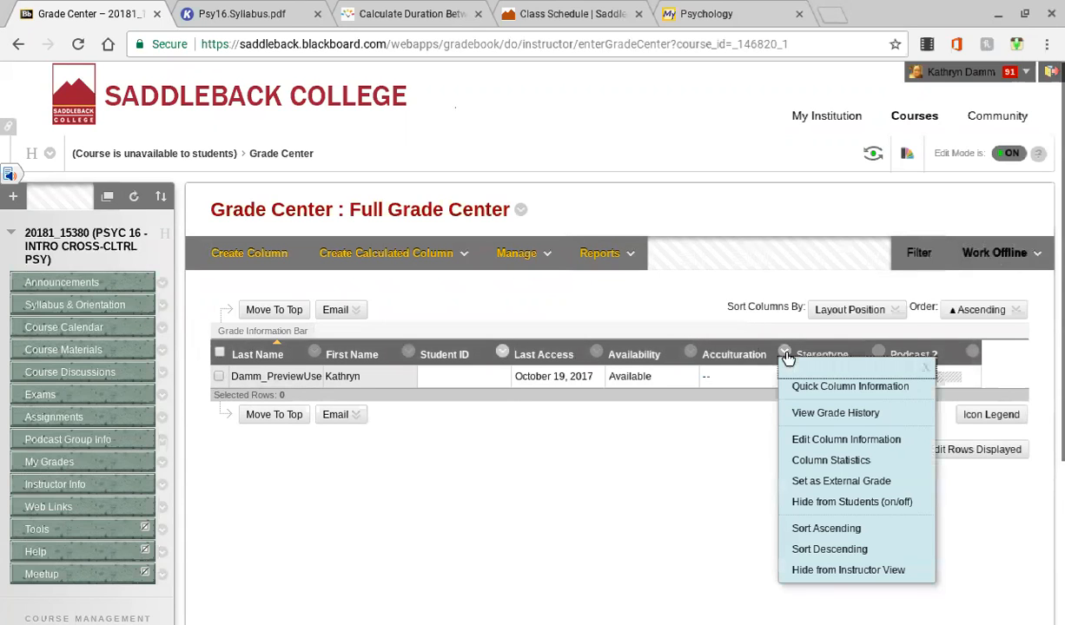